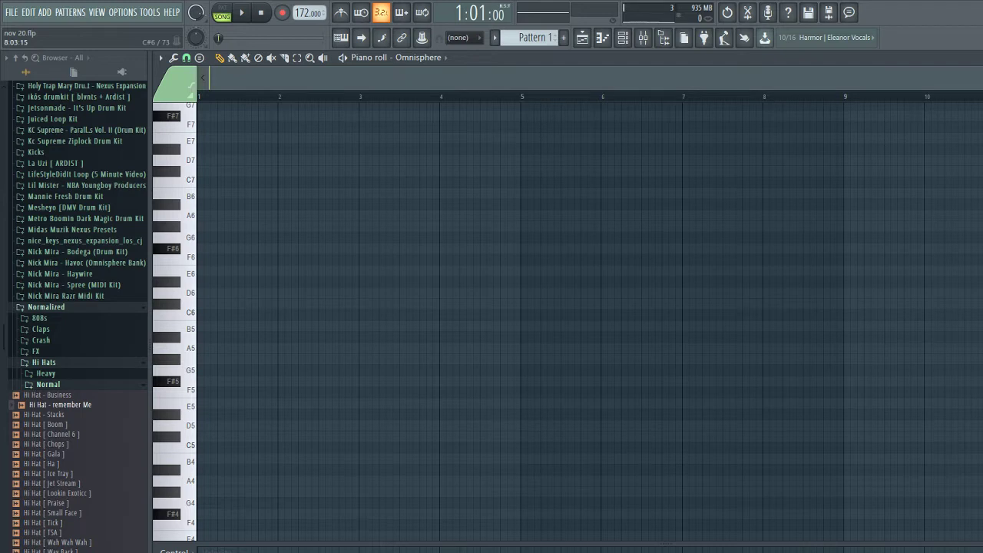
Start playback and place two F#6 notes, two steps long, at 1:01 and 1:13 in the Omnisphere piano roll
scroll(569, 319, down, 3)
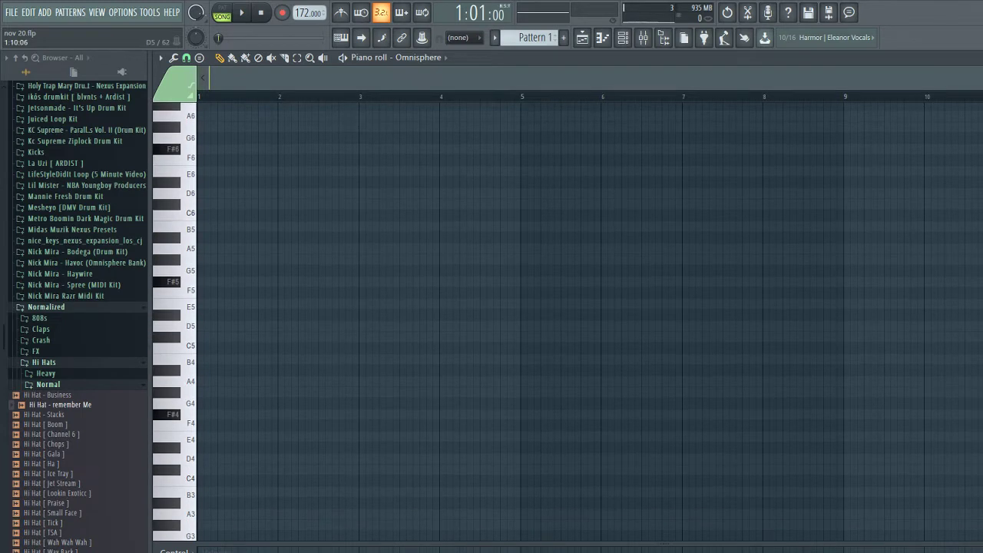
scroll(569, 318, up, 3)
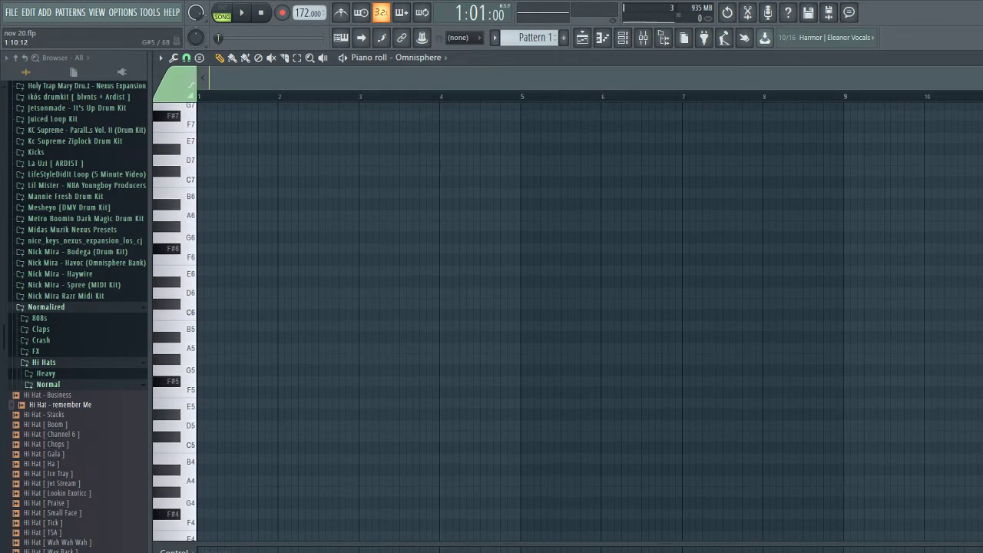
scroll(246, 360, up, 4)
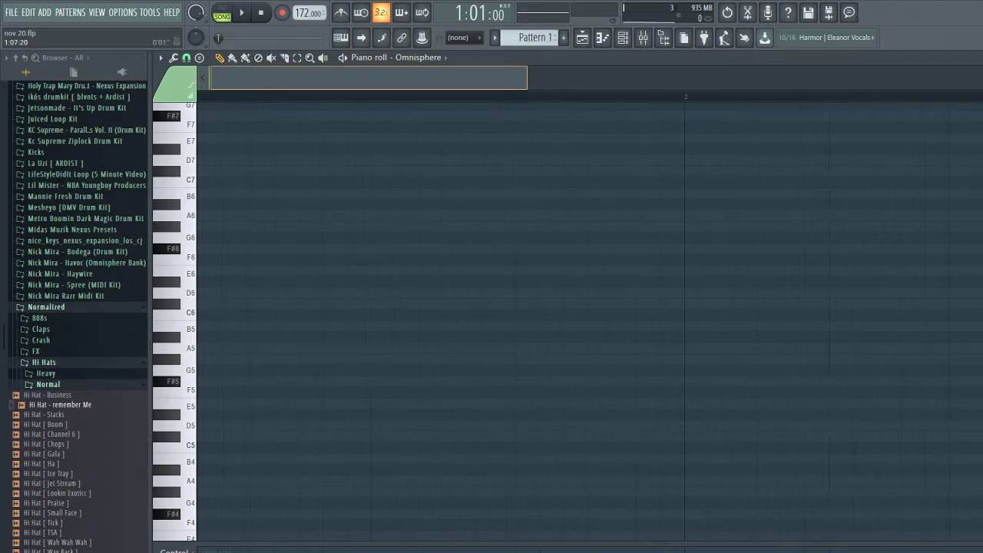
scroll(235, 375, down, 2)
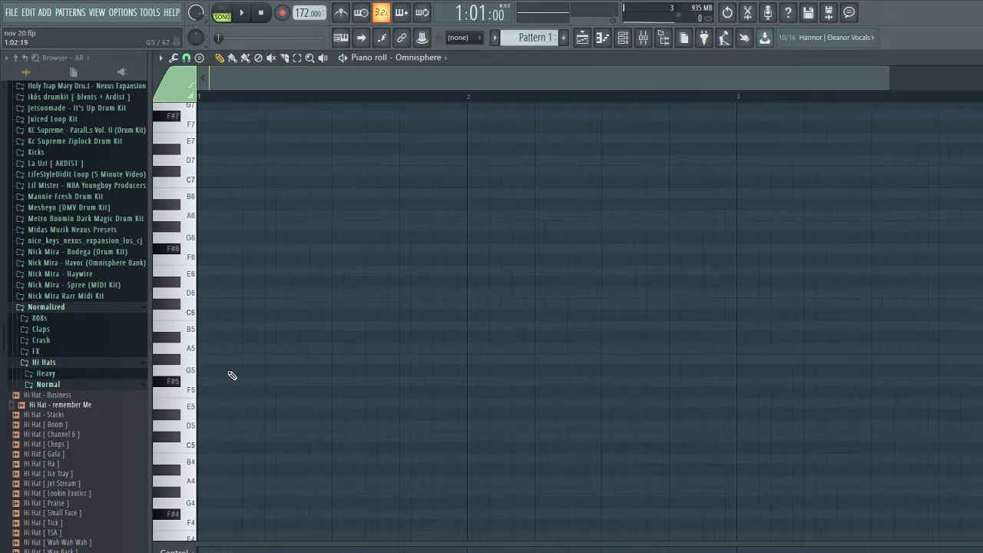
scroll(223, 305, down, 2)
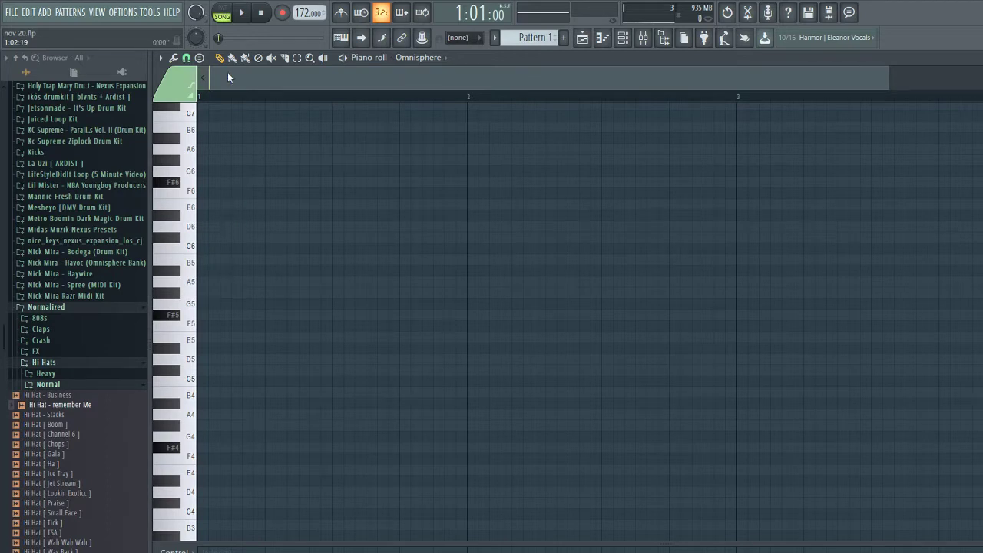
click(243, 13)
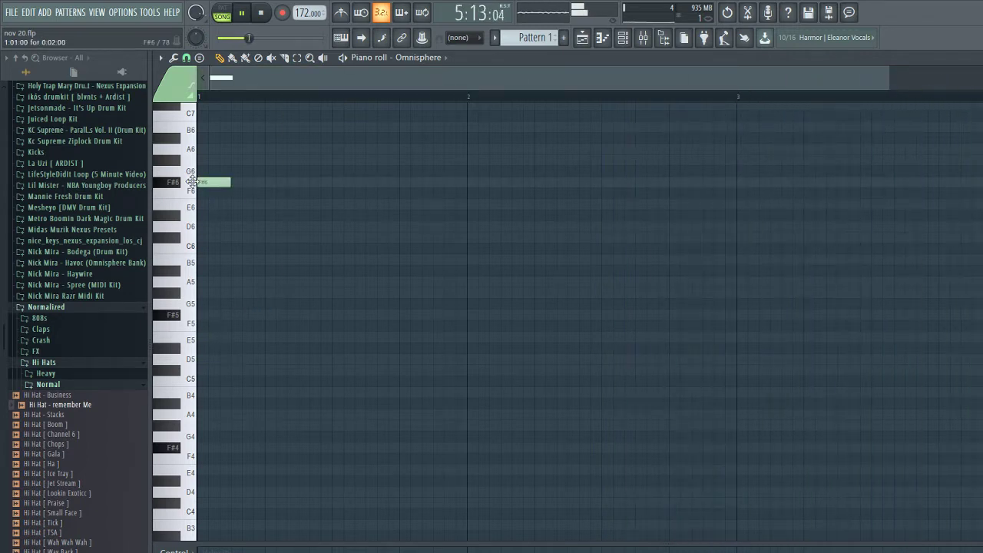
scroll(244, 204, down, 1)
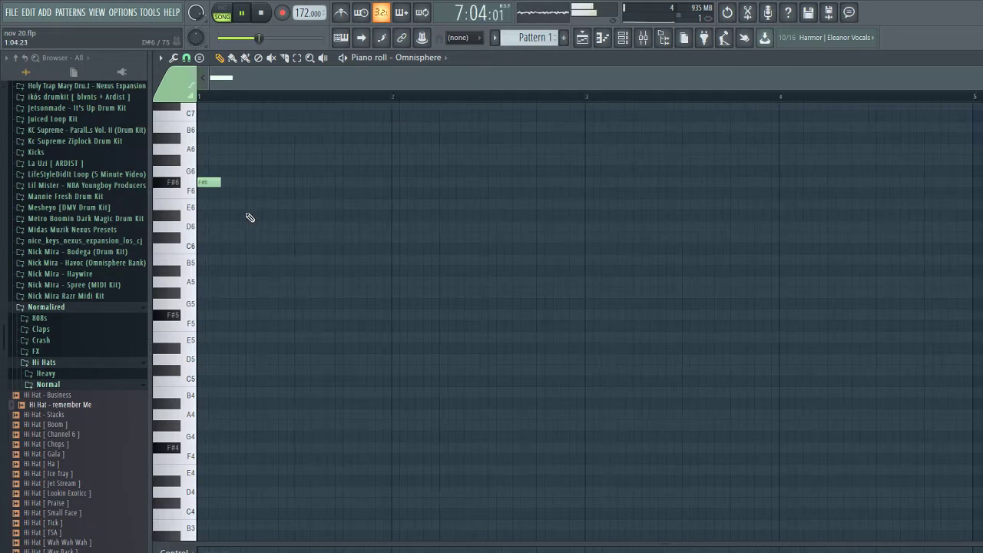
scroll(265, 230, up, 3)
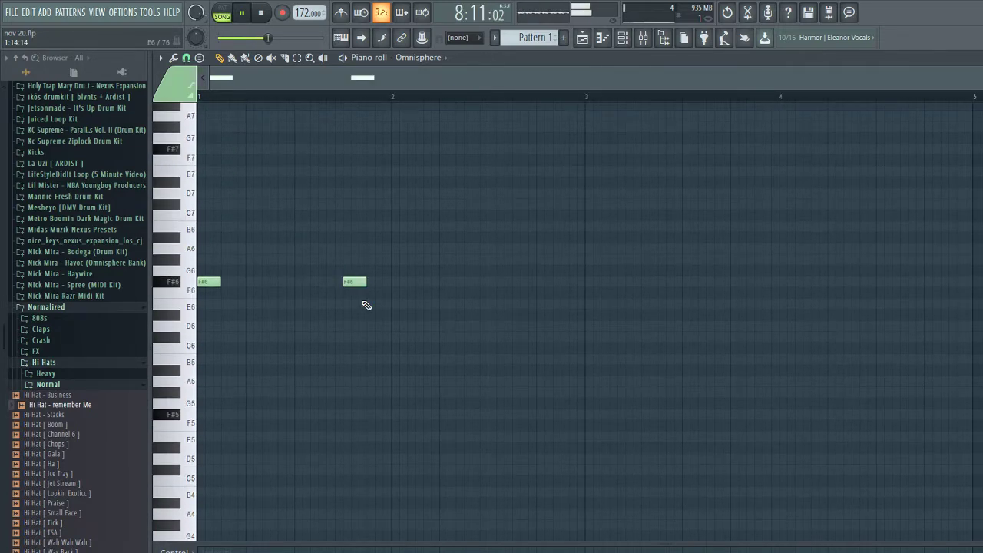
Place two-step notes through bar 2: C#6 at 2:01, E6 at 2:05, A5 at 2:09 and F#6 at 2:13
click(393, 338)
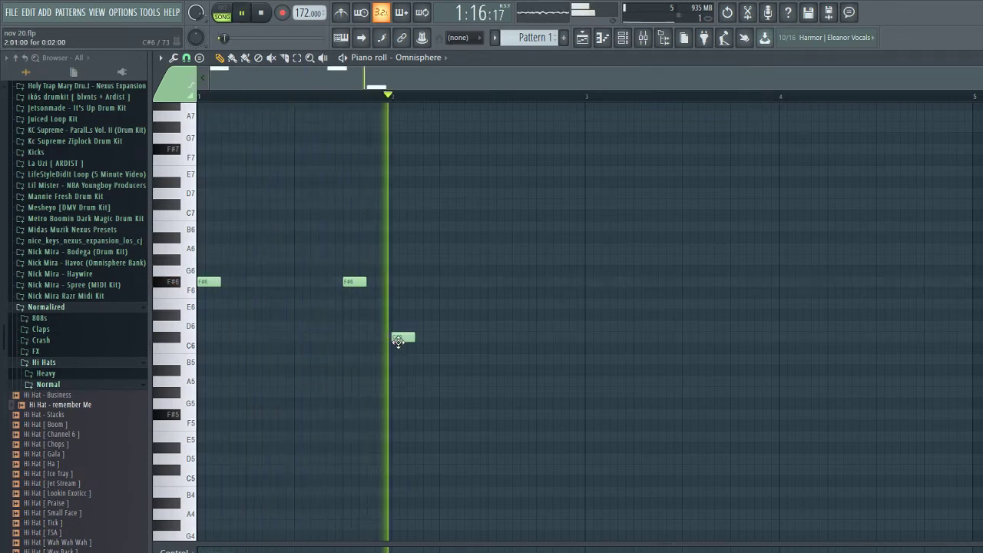
key(space)
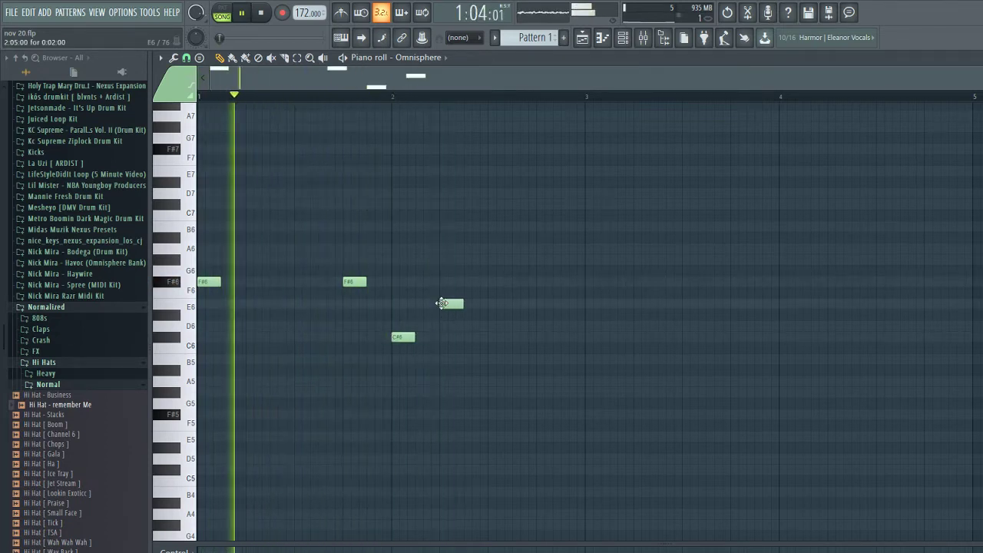
click(489, 380)
key(space)
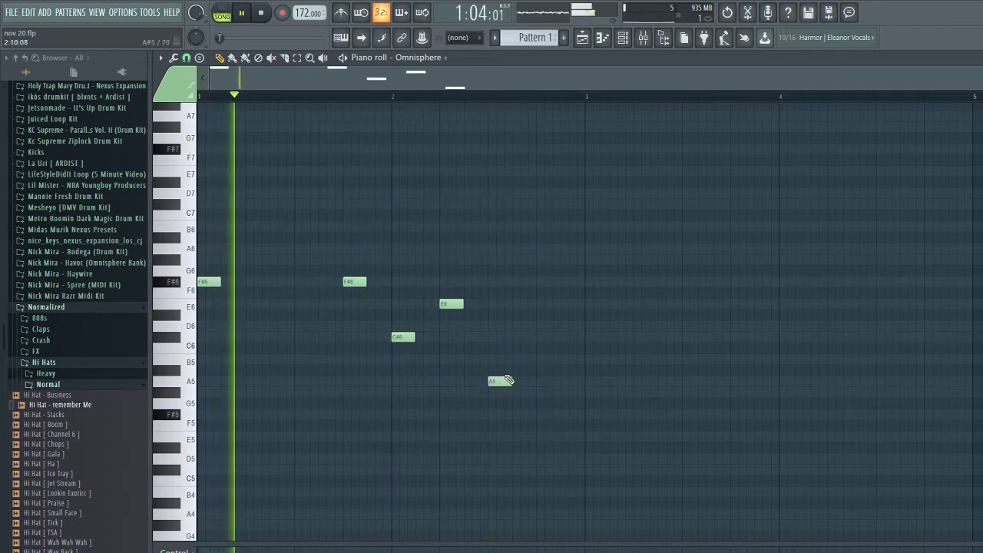
click(542, 282)
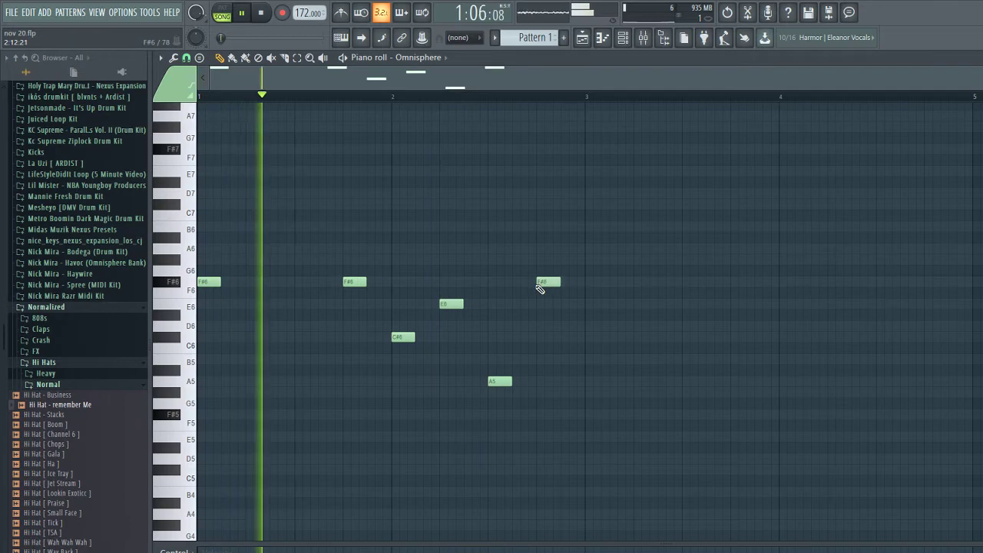
Continue the melody with E6, D6, F#6 and C#6 evenly spaced in bar 3, and C#6 and B5 at the end of bar 4
click(589, 305)
click(636, 327)
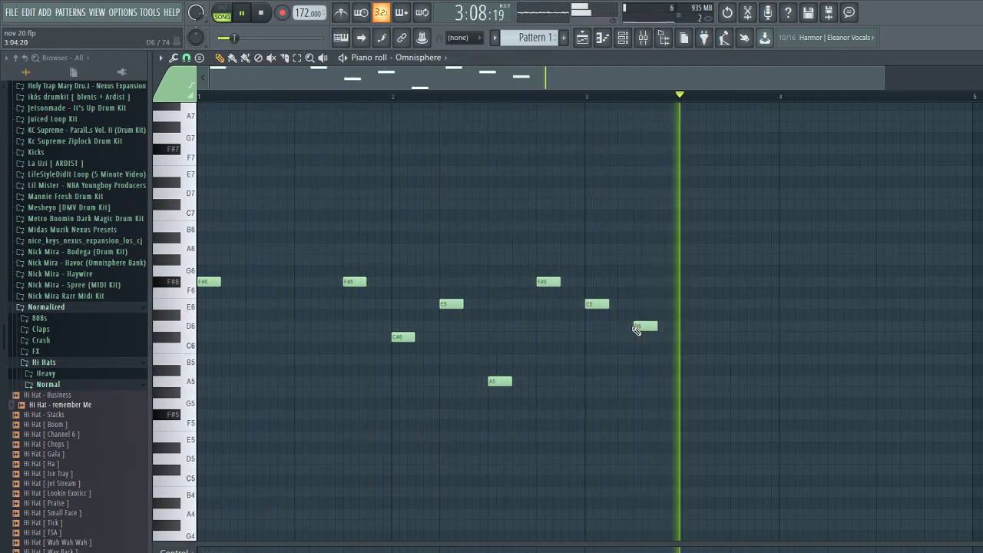
click(684, 281)
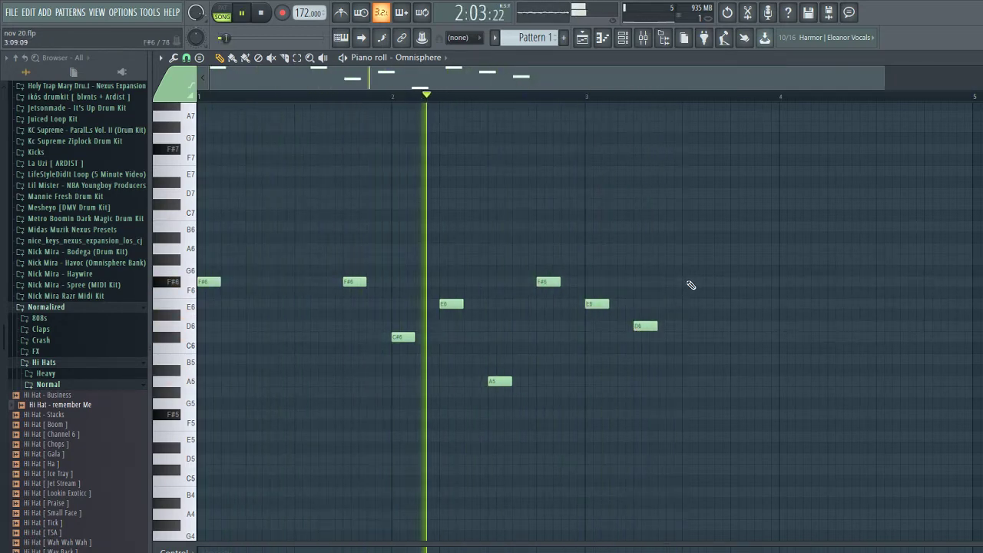
click(731, 338)
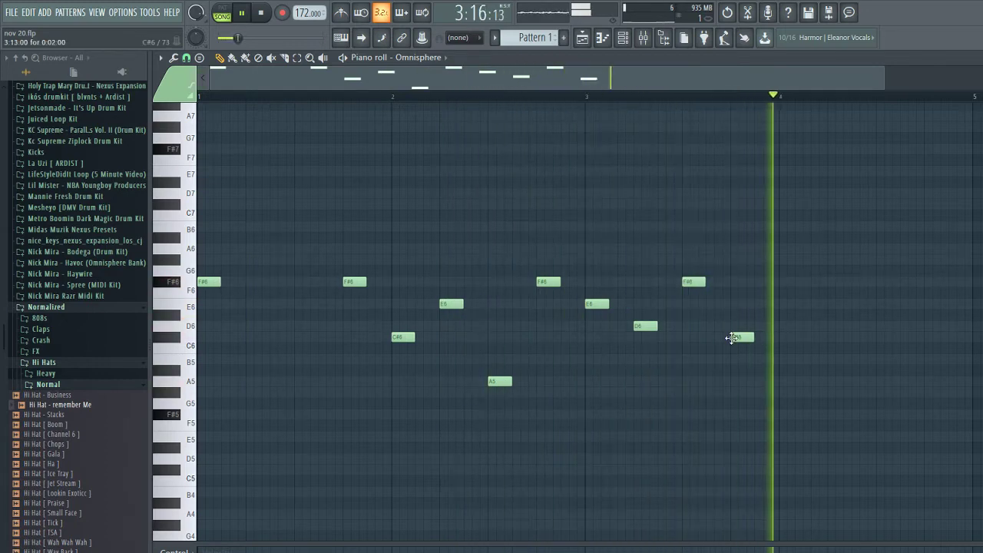
click(878, 337)
click(925, 359)
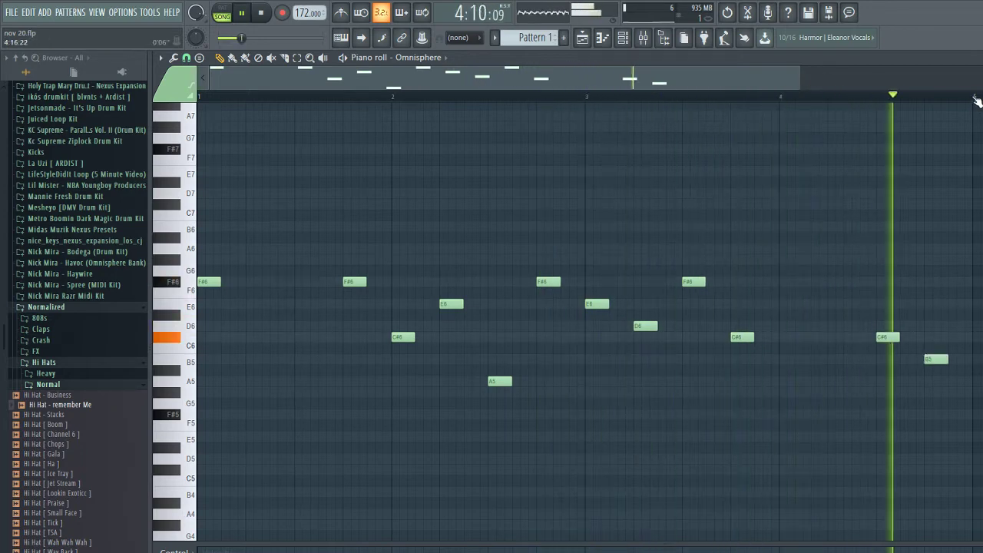
Duplicate the melody of bars 1 to 4 into bars 5 to 8 and add an E6 note at 8:05
drag(976, 96, 4, 125)
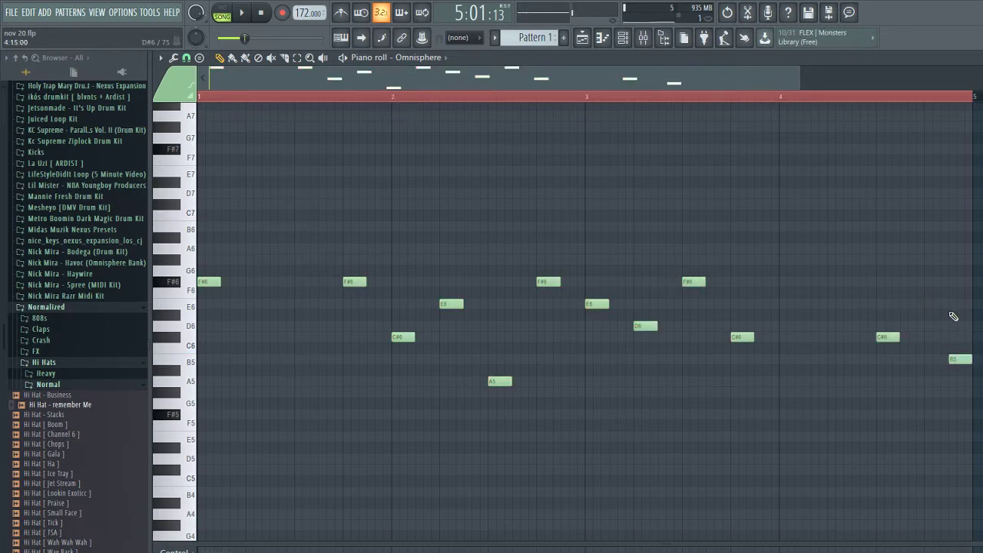
key(ctrl+b)
key(space)
key(ctrl+d)
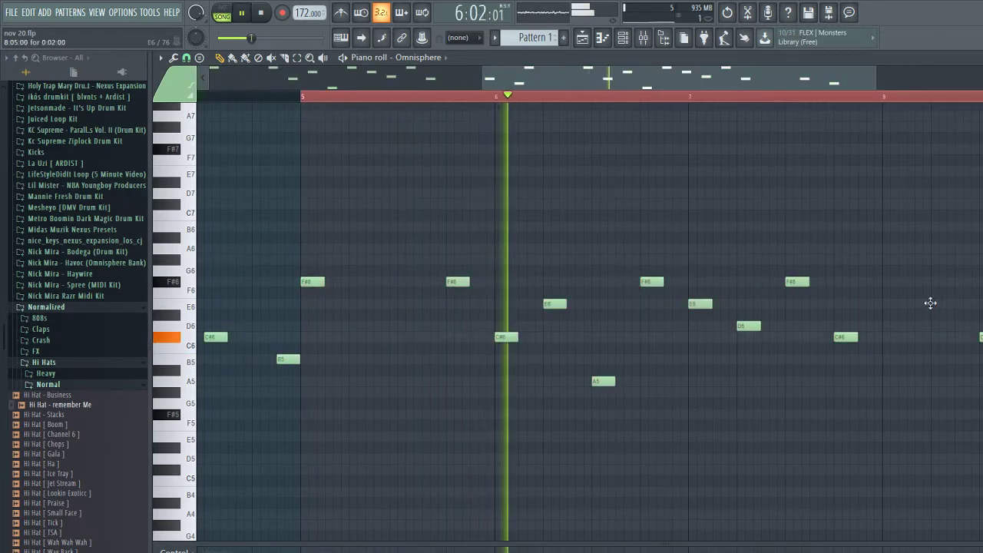
scroll(918, 346, down, 3)
Set the mixer volume of Insert 1 to 95% (-1.3 dB)
key(F6)
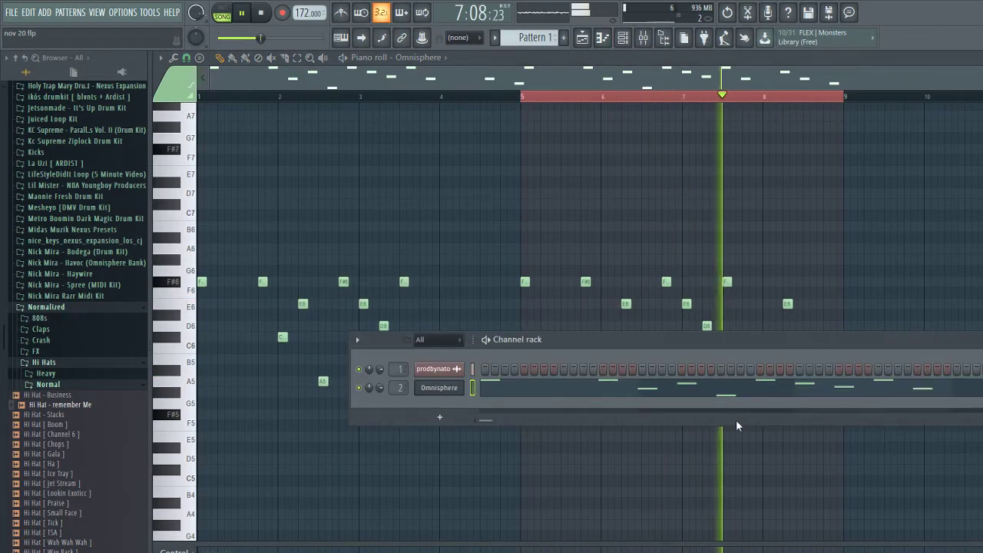
key(F9)
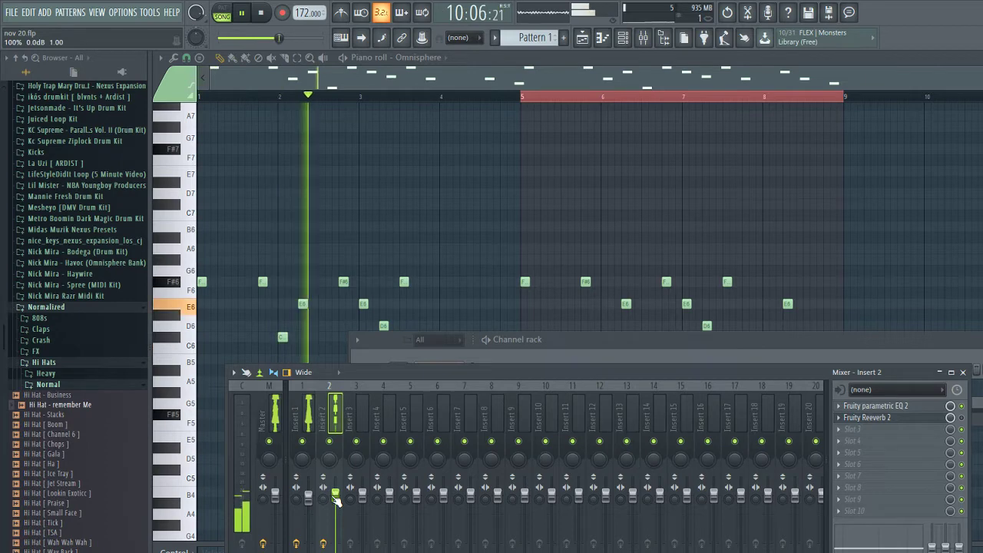
click(579, 344)
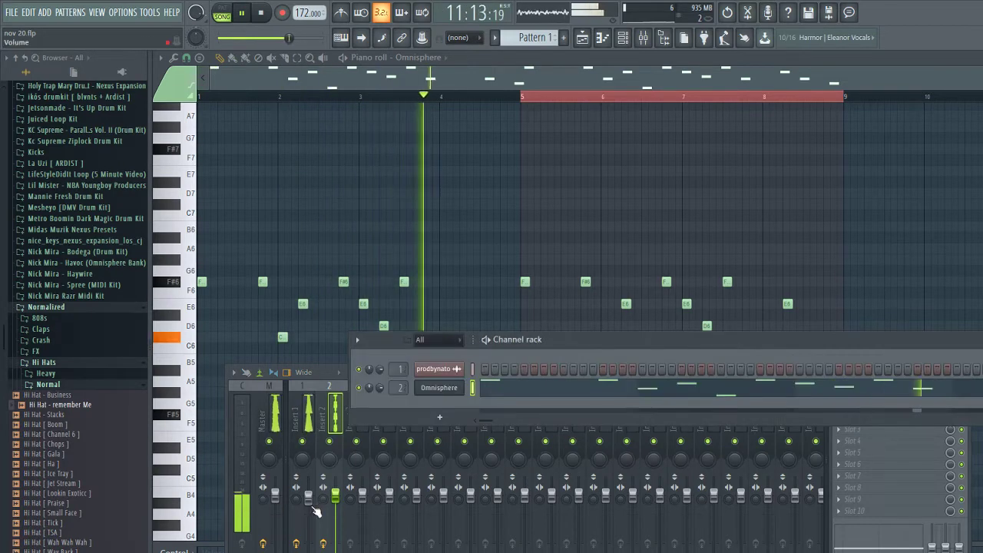
click(311, 505)
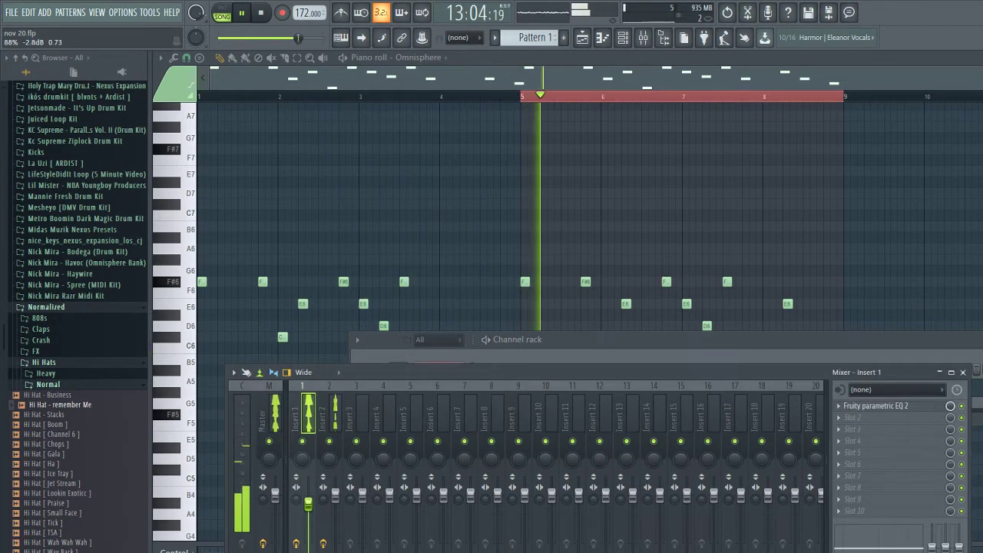
click(567, 346)
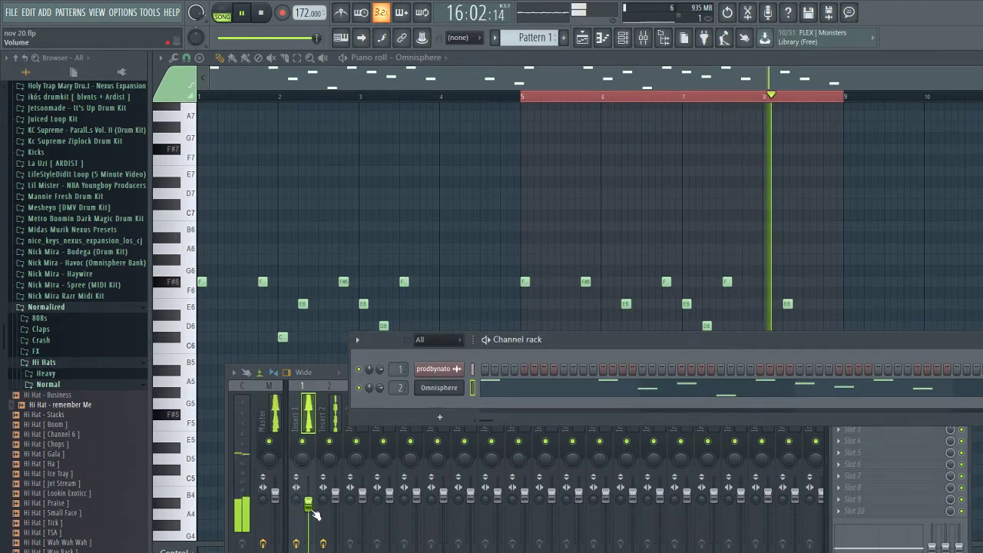
drag(309, 505, 309, 501)
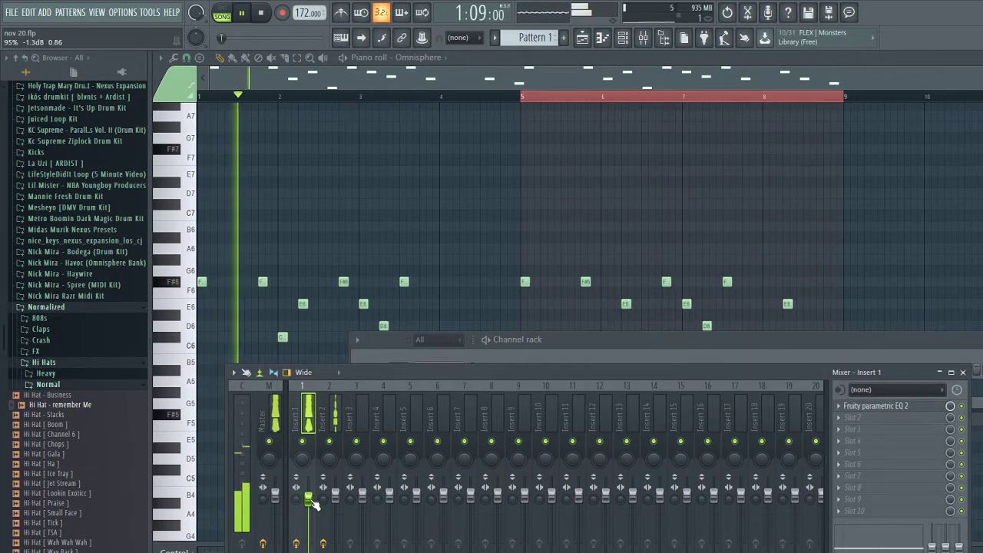
Add the "Hi Hat - remember Me" sample from the Normalized hi hats folder as a new channel in the Channel rack
click(45, 362)
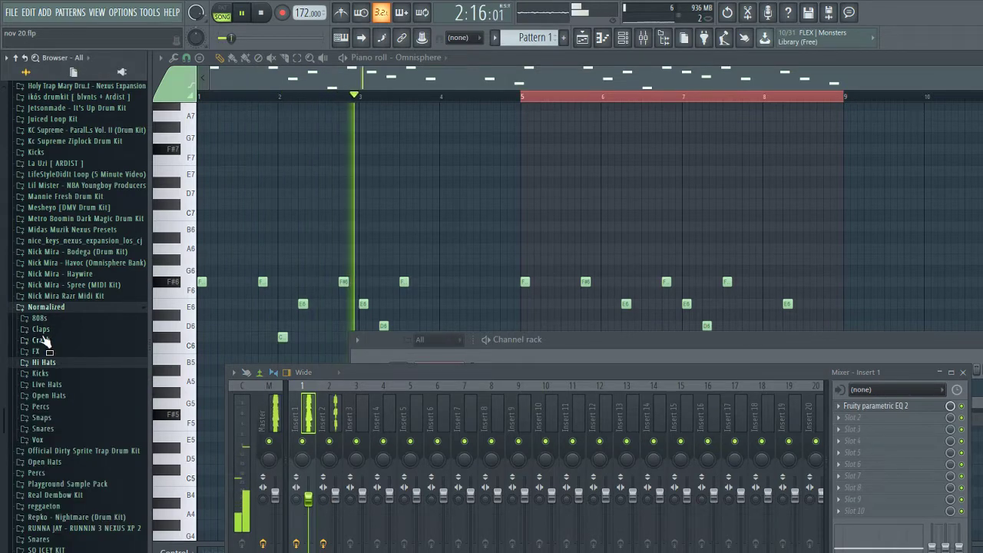
click(40, 329)
click(50, 352)
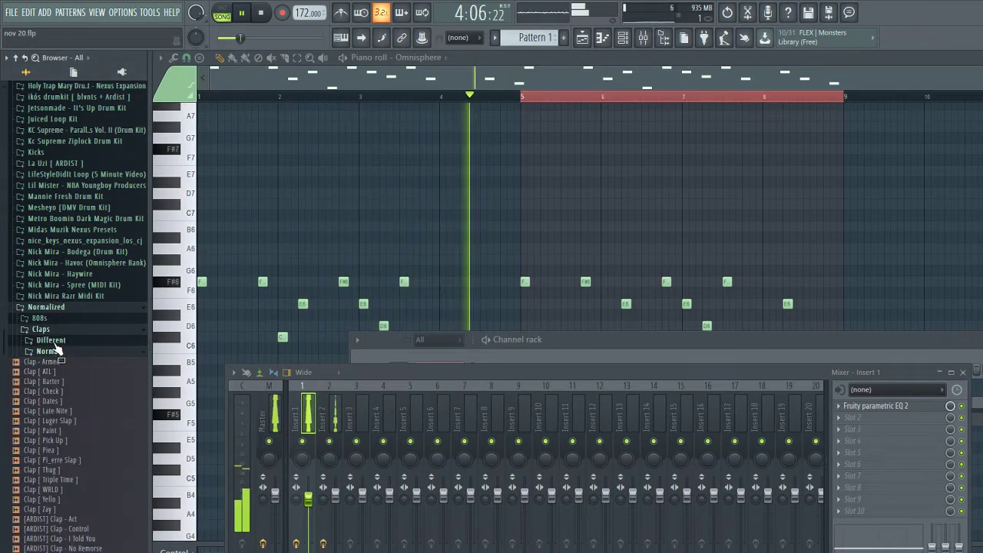
click(54, 351)
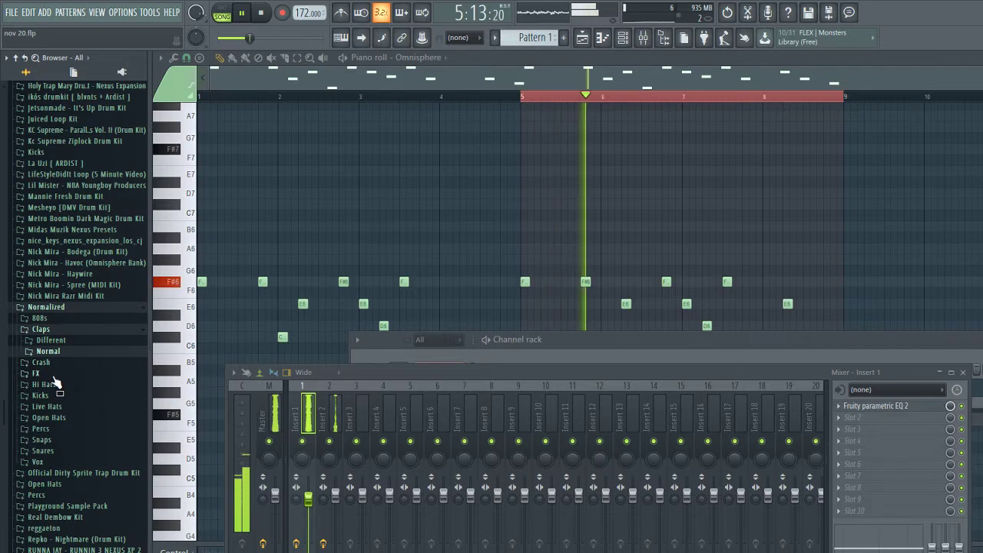
click(51, 384)
drag(62, 387, 432, 383)
click(595, 343)
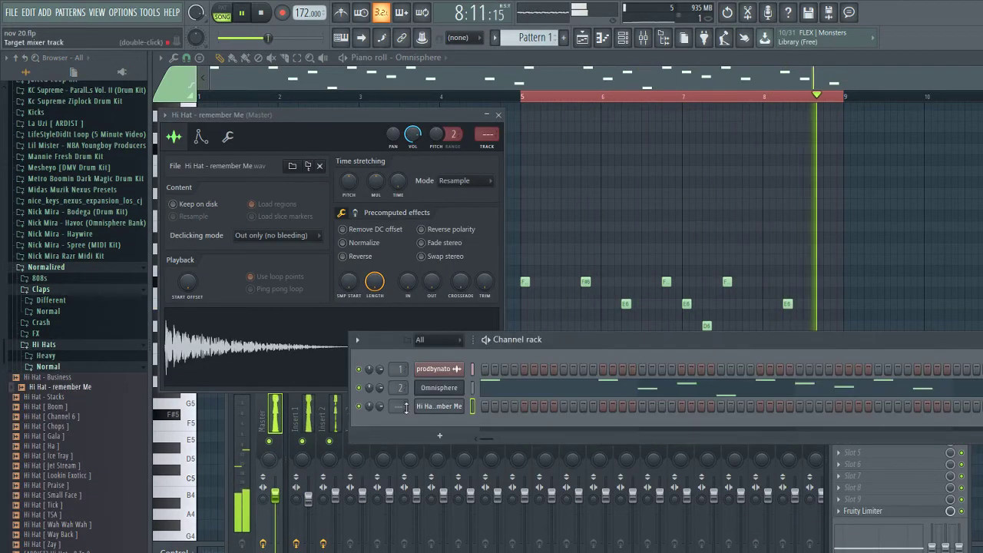
Route the hi-hat channel to mixer track 3, fill every second step, and replace its sample with "Hi Hat [ Ice Tray ]"
scroll(405, 408, up, 2)
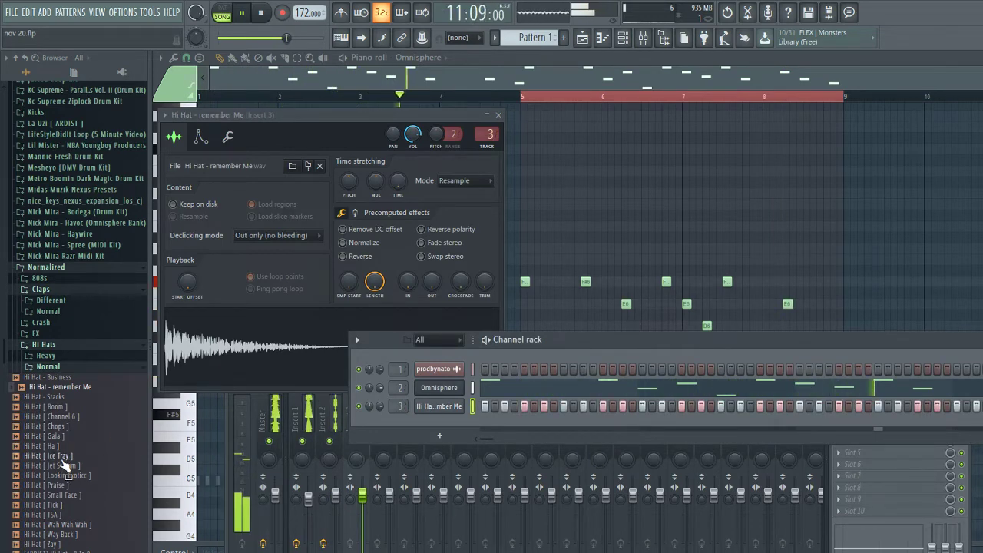
drag(443, 409, 445, 411)
Add Fruity parametric EQ 2 to Insert 3 and cut lows and highs by pulling bands 1 and 7 fully down around the hi-hat's treble
key(F9)
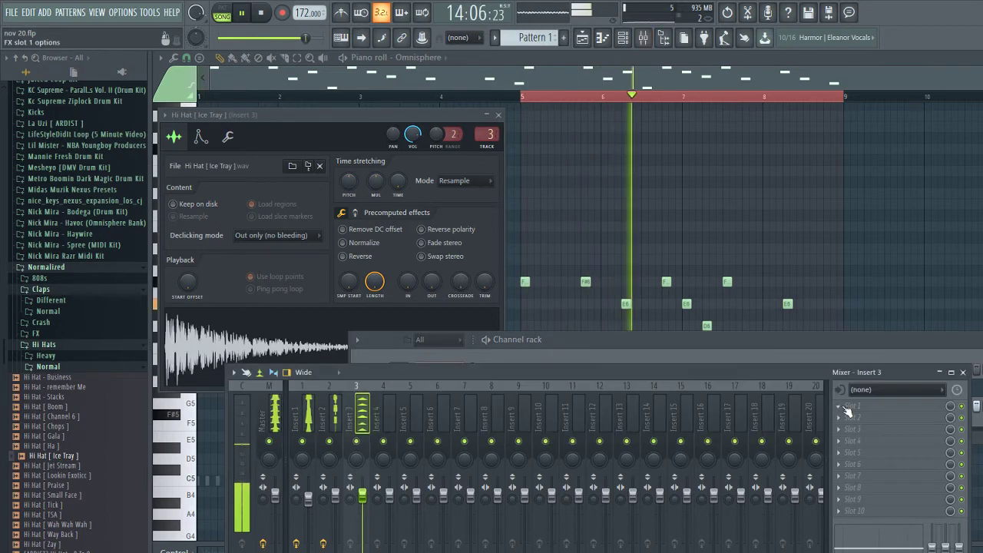
click(689, 433)
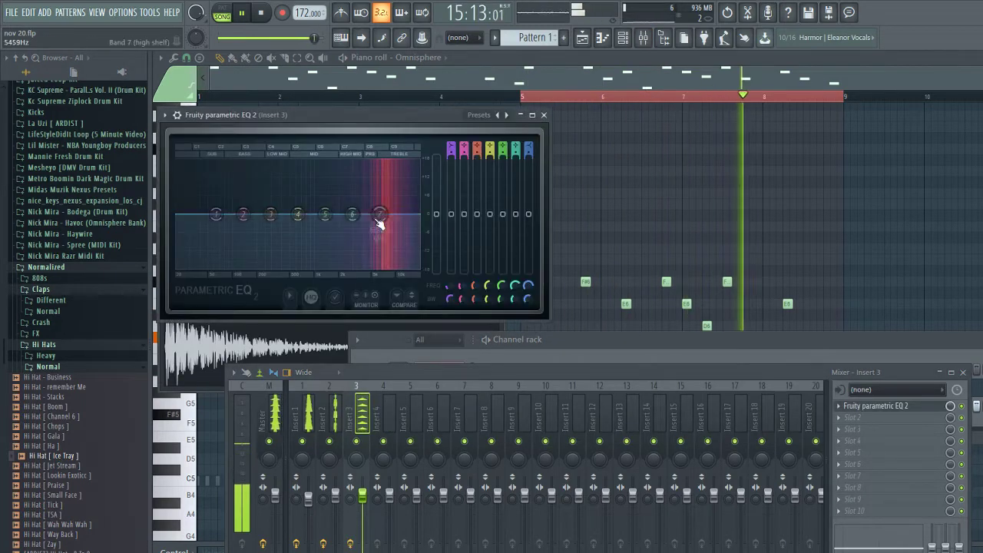
drag(379, 216, 423, 273)
drag(215, 215, 381, 274)
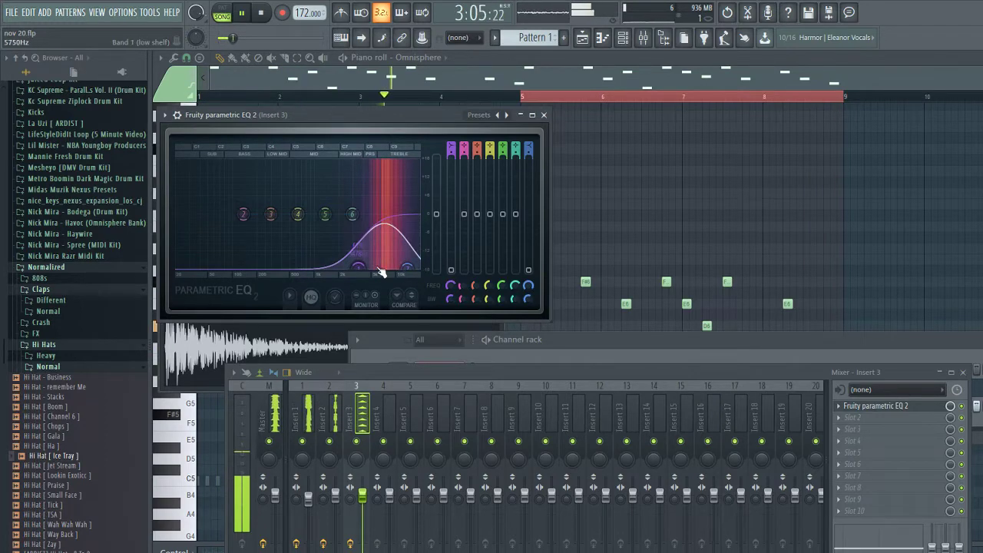
Audition claps in the Normalized normal claps folder and add "Clap [ Check ]" as a new channel in the Channel rack
click(566, 338)
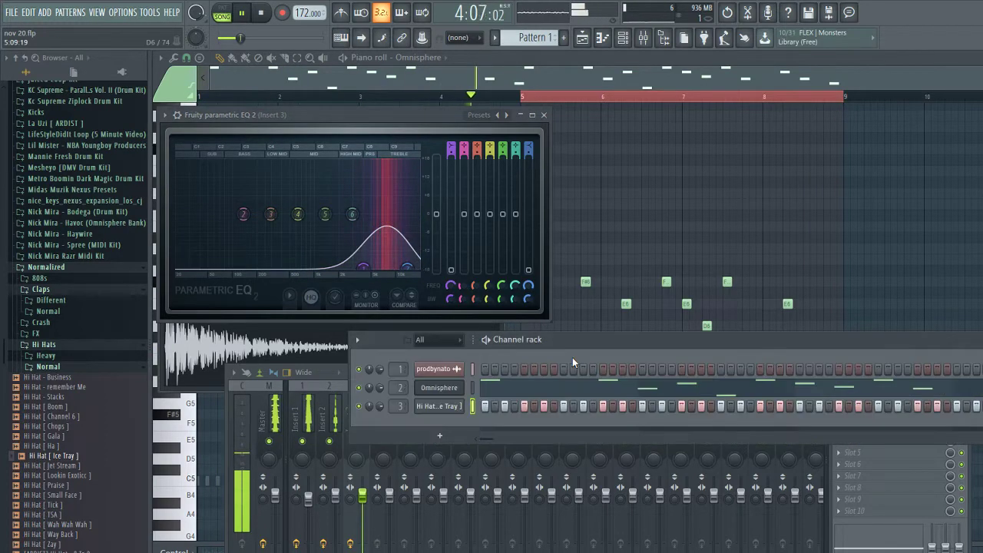
click(47, 311)
click(54, 352)
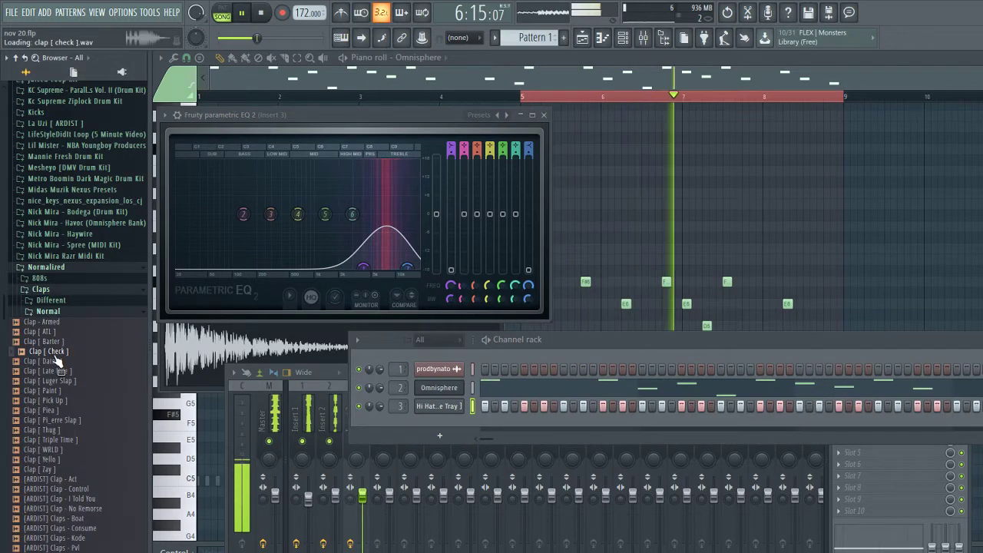
click(62, 360)
drag(64, 351, 430, 423)
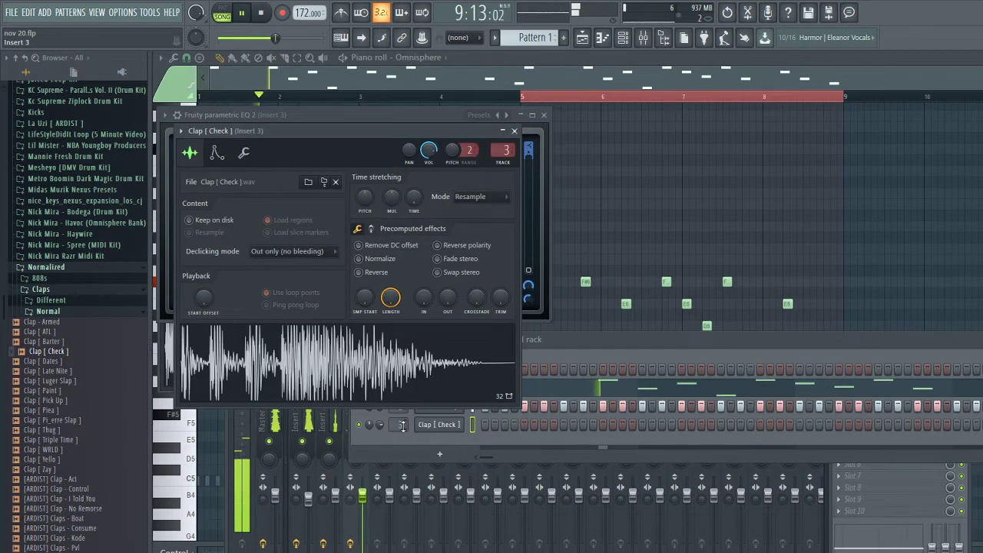
Route the clap to mixer track 4, place a clap on step 9 of each bar, and duplicate the four-bar pattern into bars 5 to 8
click(564, 427)
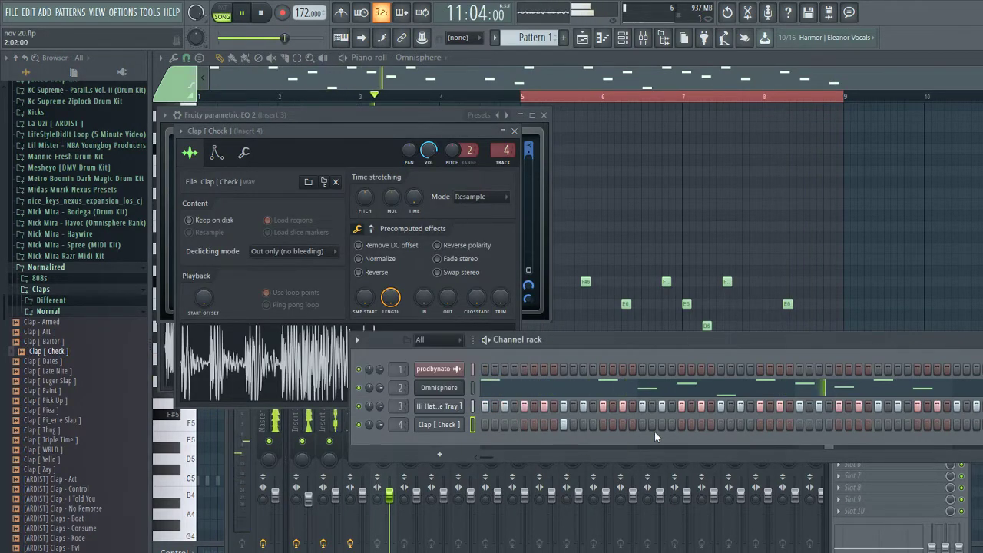
click(720, 427)
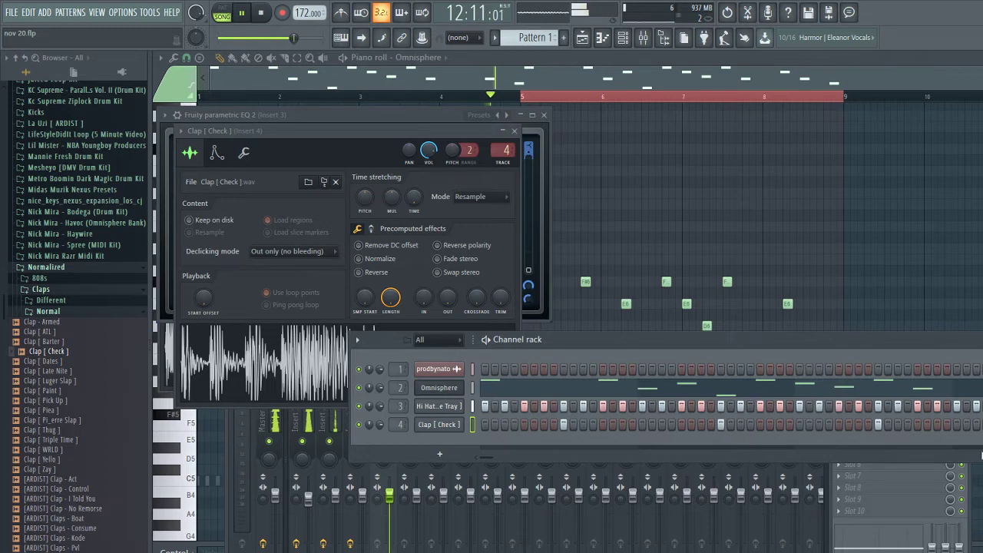
key(F7)
drag(522, 97, 3, 125)
key(ctrl+b)
key(F6)
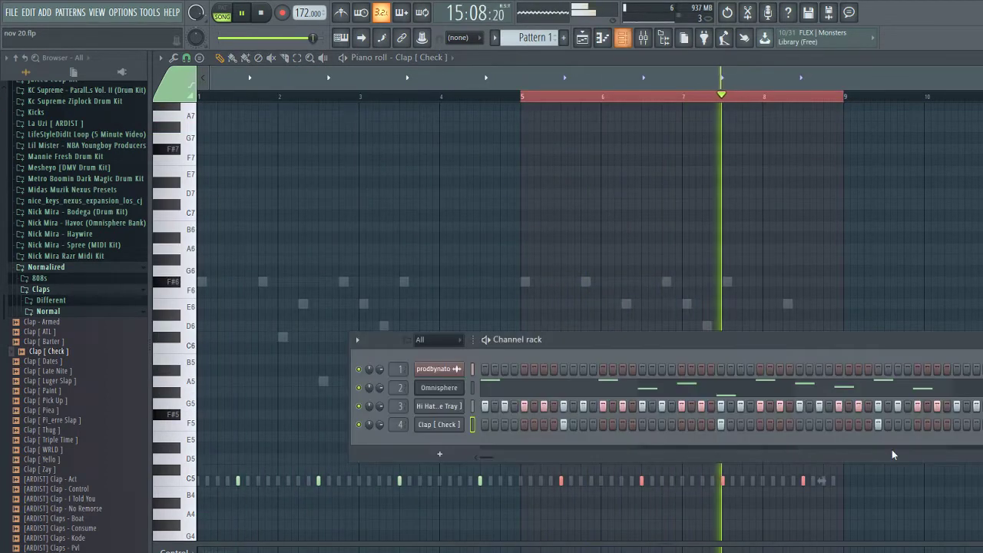
Add Fruity parametric EQ 2 to Insert 4 and cut the clap's lows and highs by pulling bands 1 and 7 fully down
key(F9)
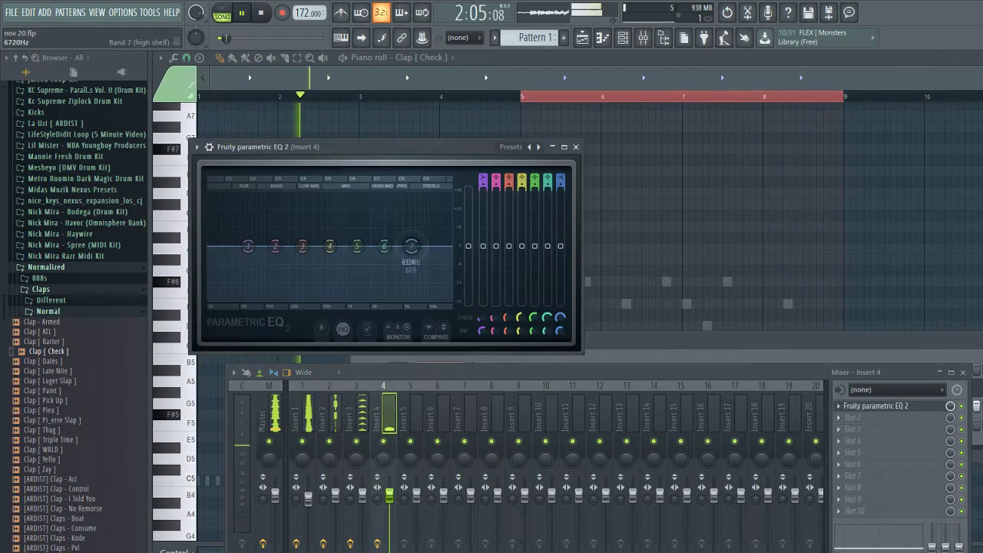
drag(411, 246, 451, 298)
drag(248, 246, 273, 300)
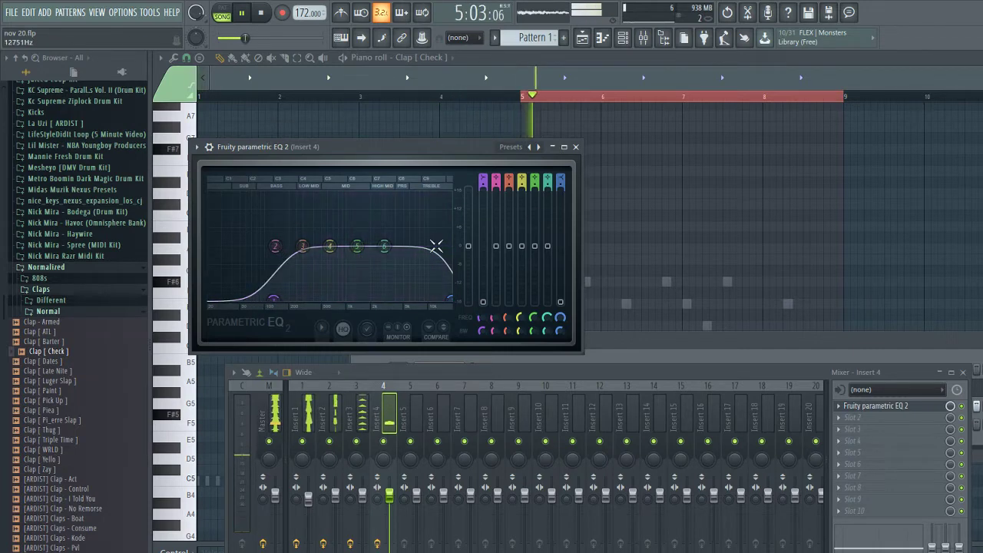
click(576, 146)
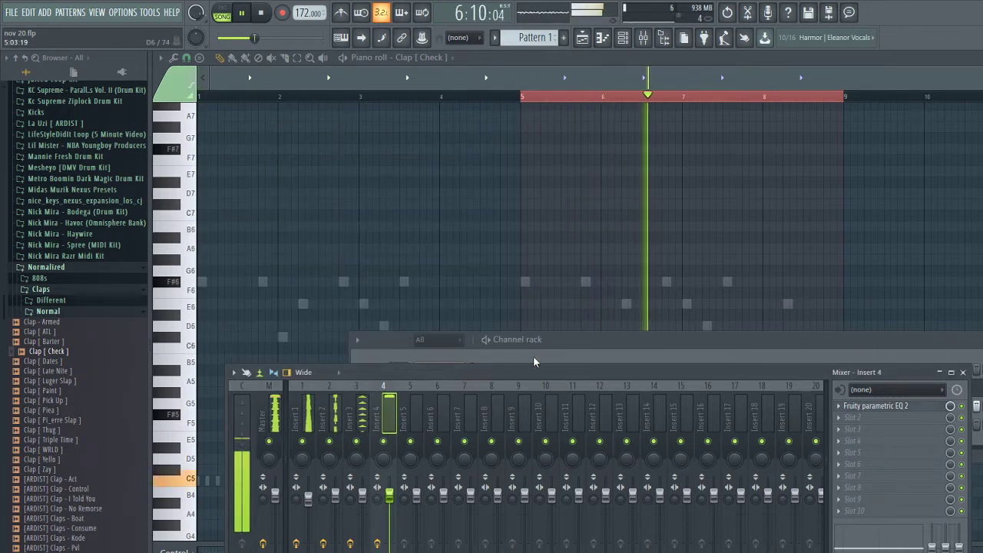
click(557, 345)
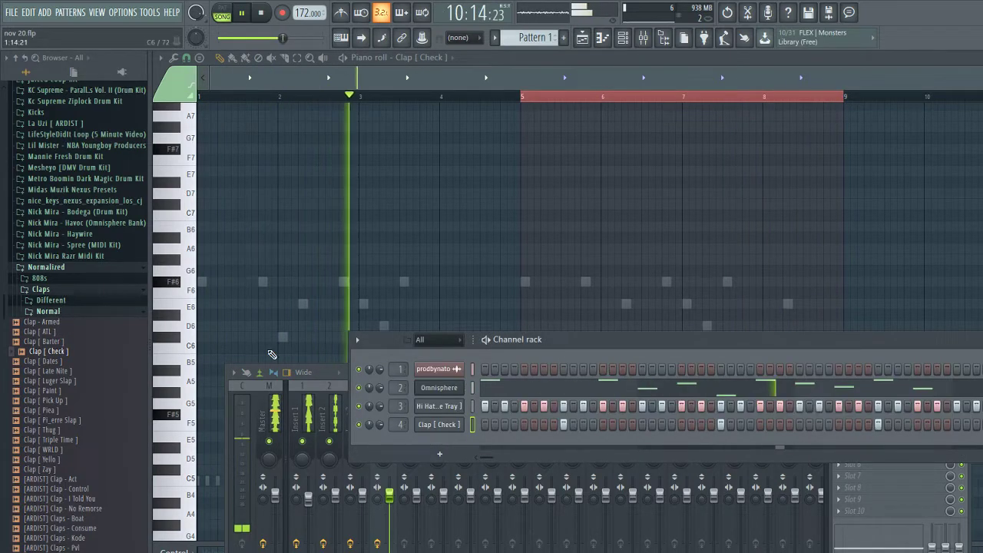
Refine the clap EQ on Insert 4 by moving band 1 up to about 206 Hz and band 7 slightly lower in frequency
click(334, 386)
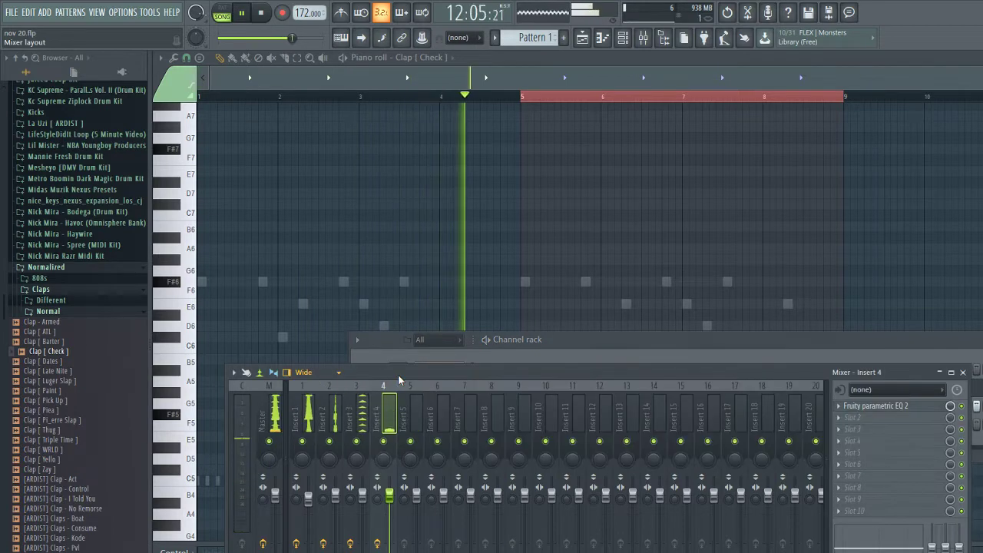
click(897, 406)
click(900, 409)
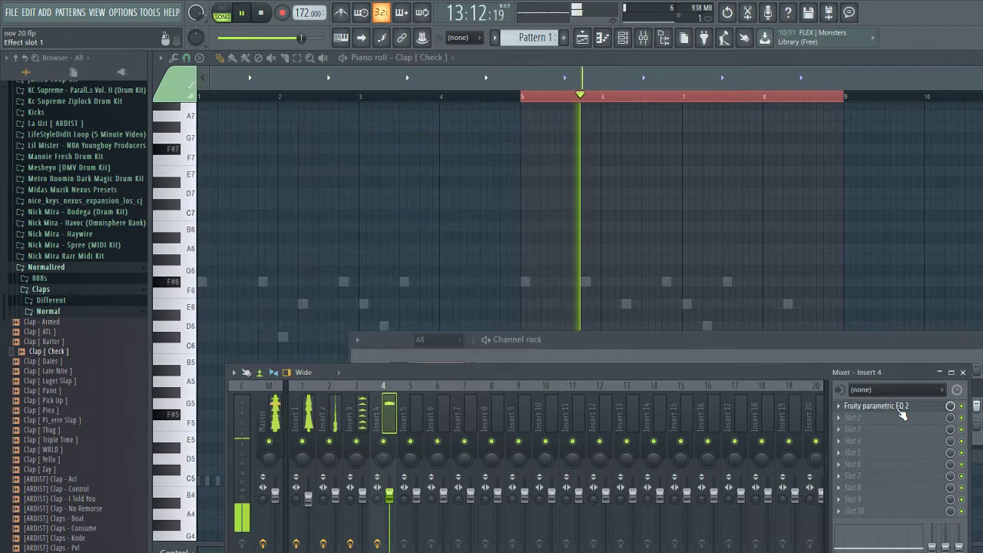
click(901, 410)
drag(273, 298, 289, 297)
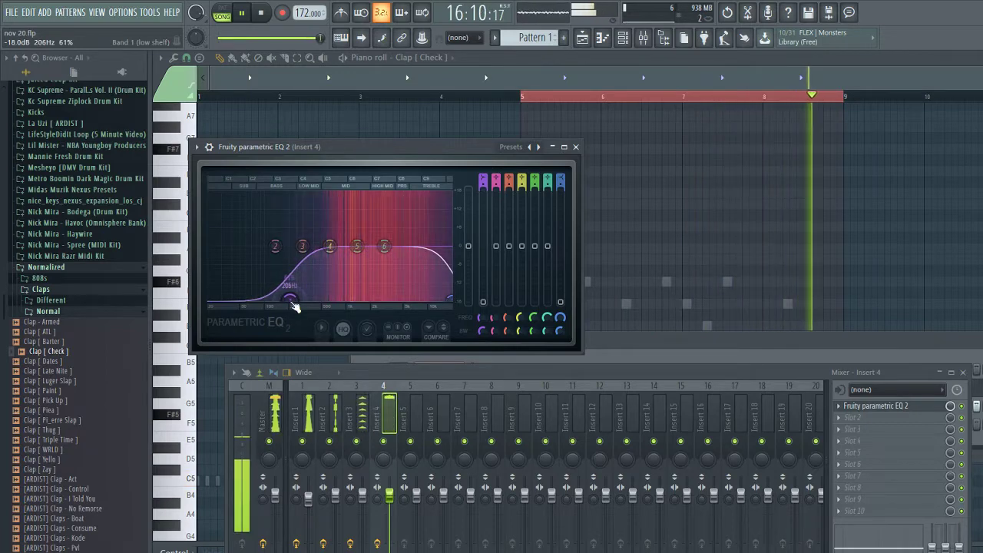
drag(450, 300, 447, 300)
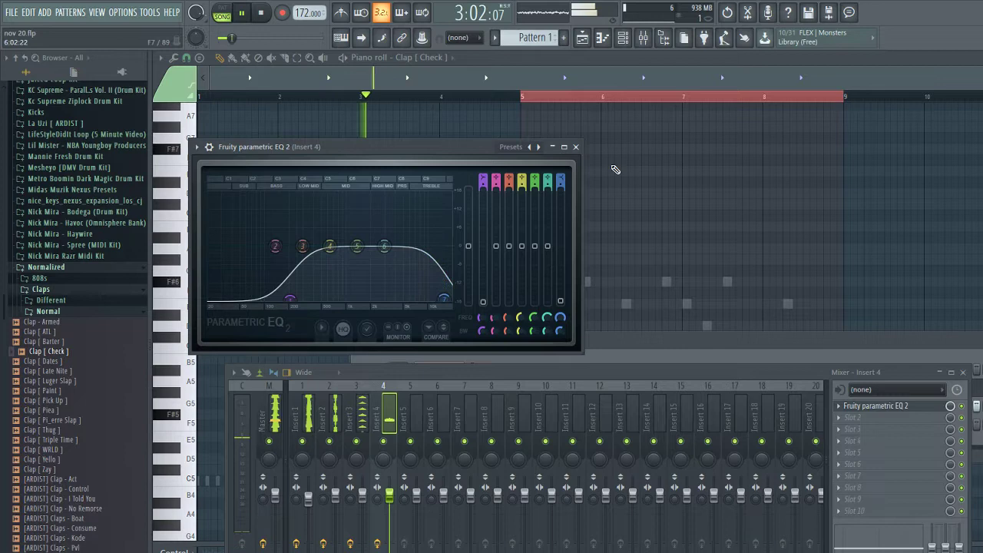
click(576, 146)
Add "808 - Zay Spinz [ C ]" from the Normalized clean short 808s folder as a new channel in the Channel rack
click(593, 347)
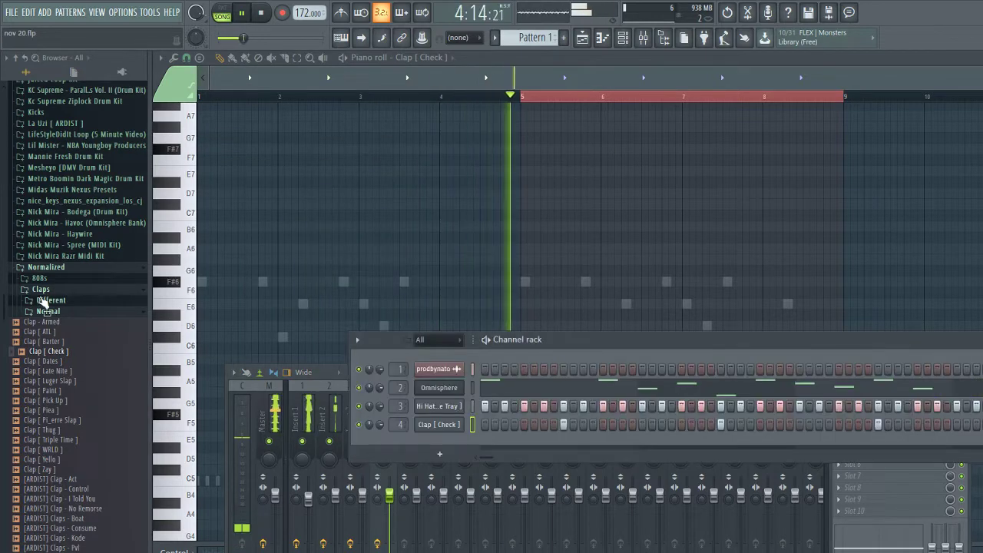
click(38, 278)
click(45, 290)
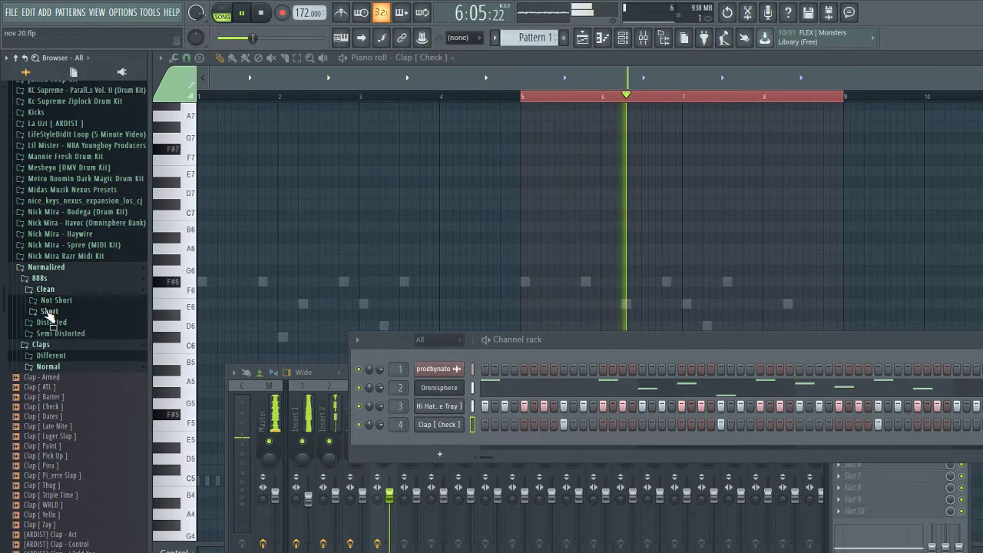
click(47, 311)
drag(58, 393, 441, 452)
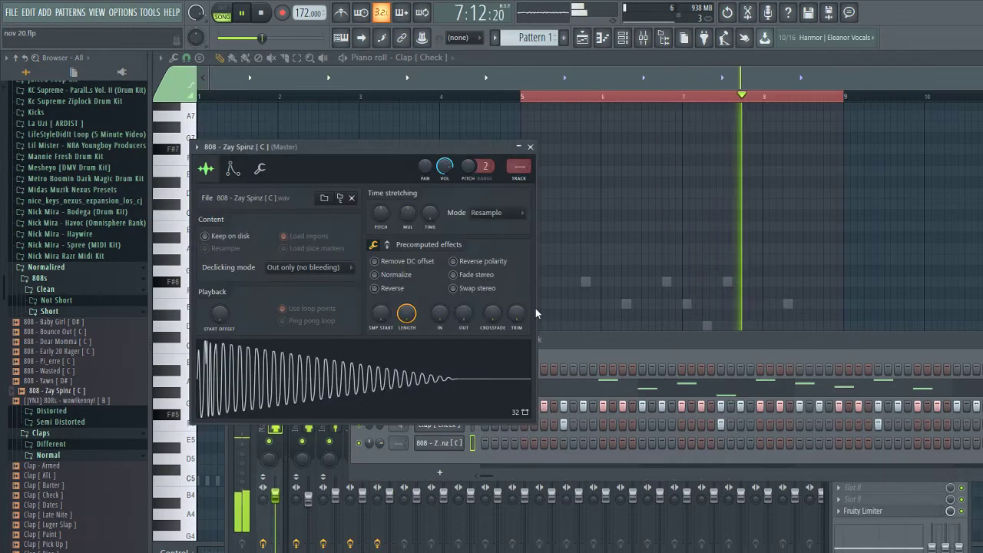
click(527, 151)
Route the 808 channel to mixer track 5 and place an F#5 note at the start of bar 1 in its piano roll
scroll(400, 443, up, 5)
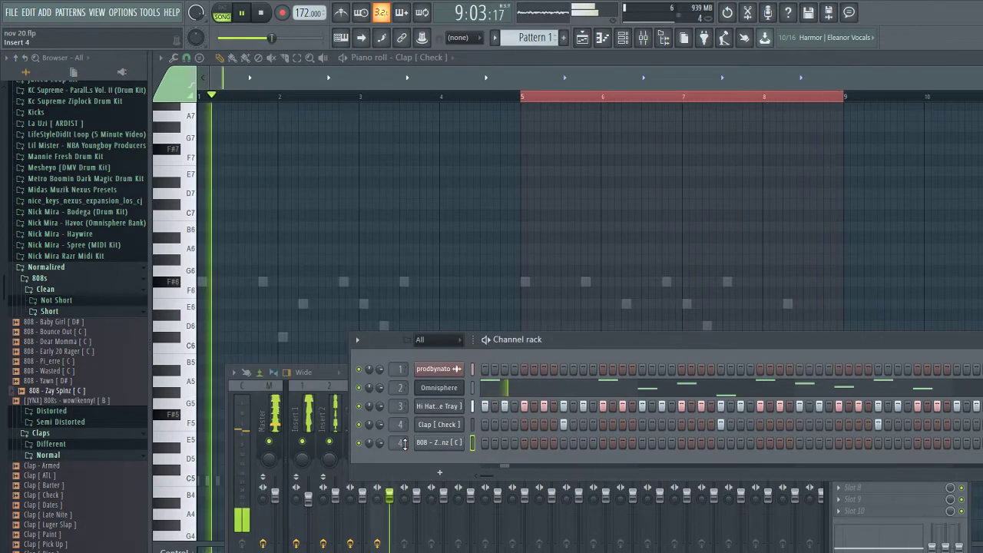
key(F7)
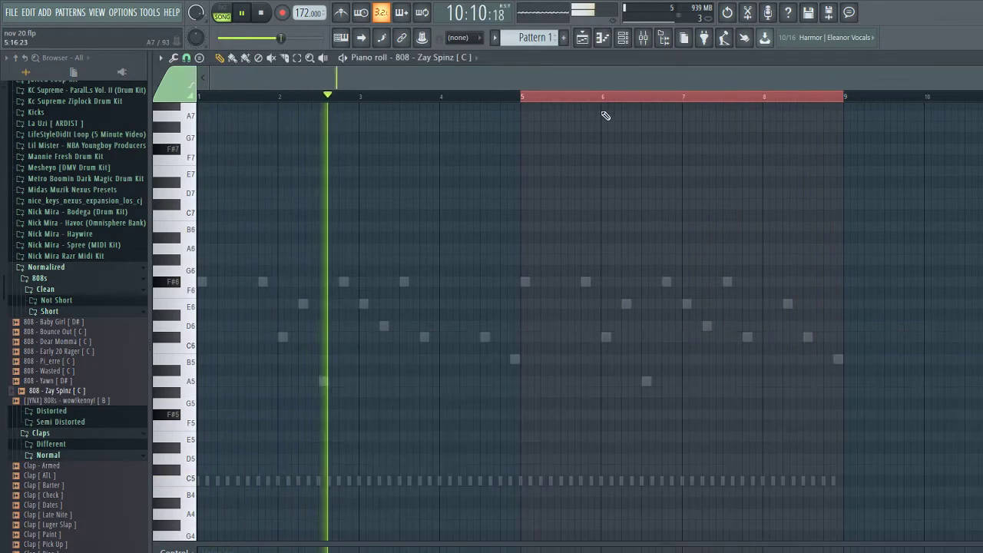
ctrl+click(465, 126)
scroll(453, 122, up, 3)
drag(430, 83, 206, 90)
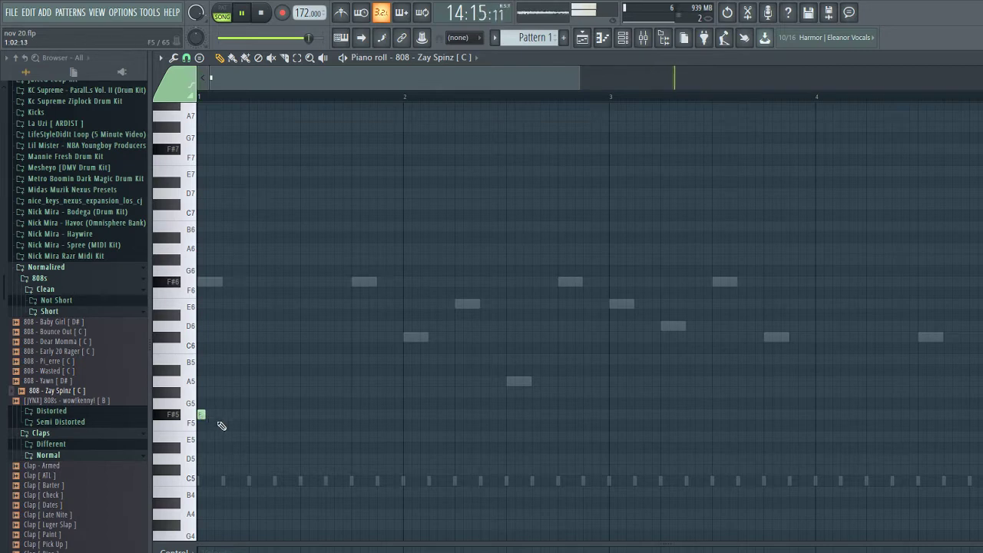
Check the cut group settings in the 808 channel's miscellaneous functions
key(F6)
click(438, 443)
click(261, 168)
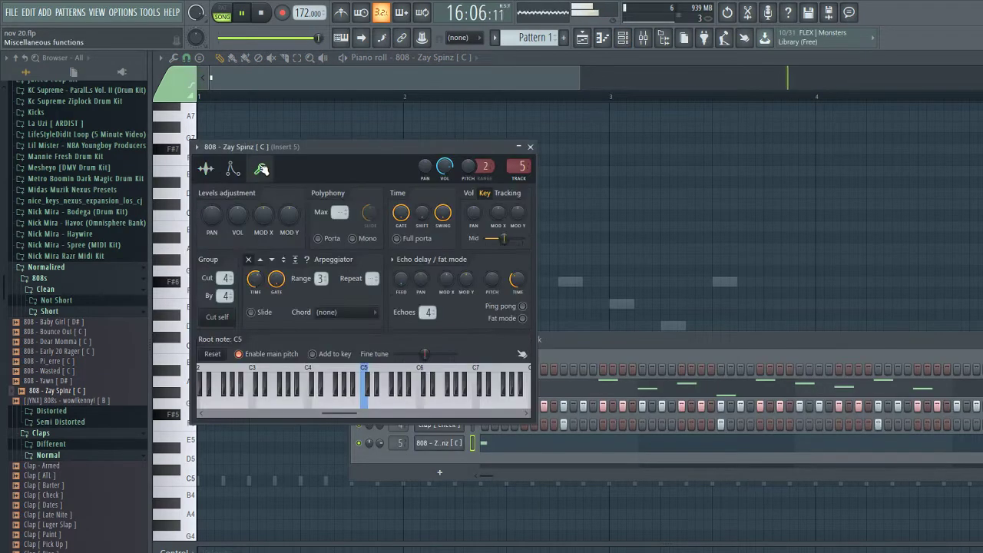
click(529, 146)
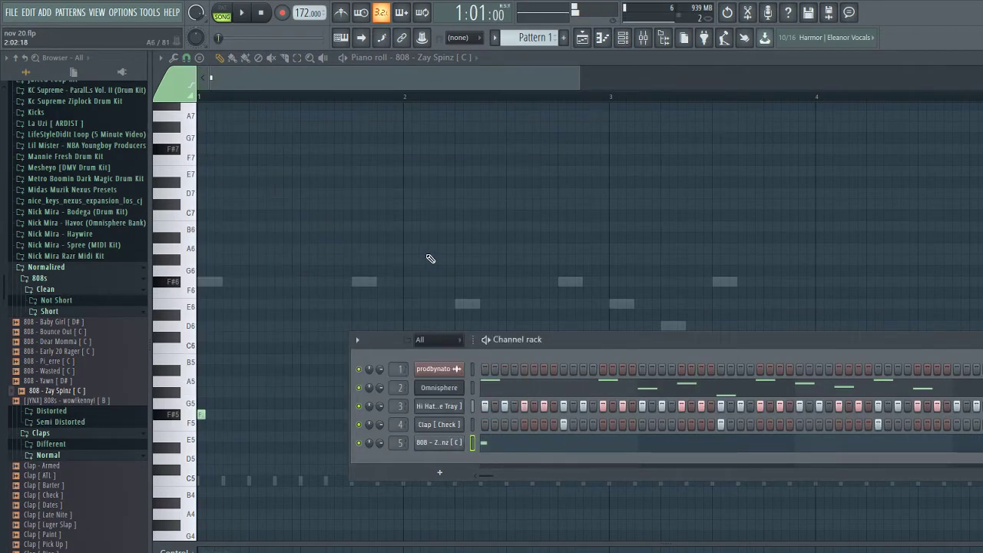
Add 808 notes at F#5 on step 7 of bar 1 and at E5 on steps 5 and 11 of bar 2
key(F6)
key(space)
scroll(302, 414, up, 2)
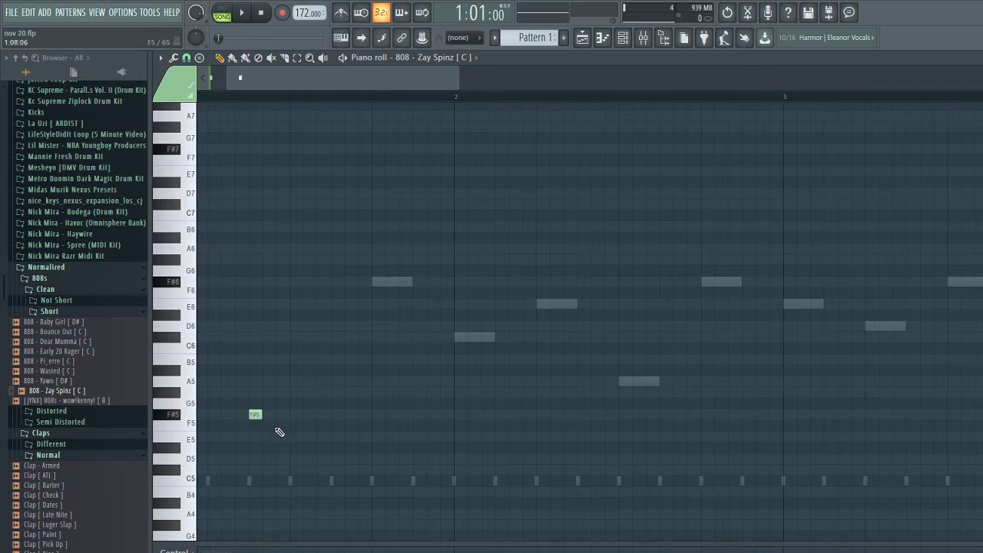
key(space)
click(540, 437)
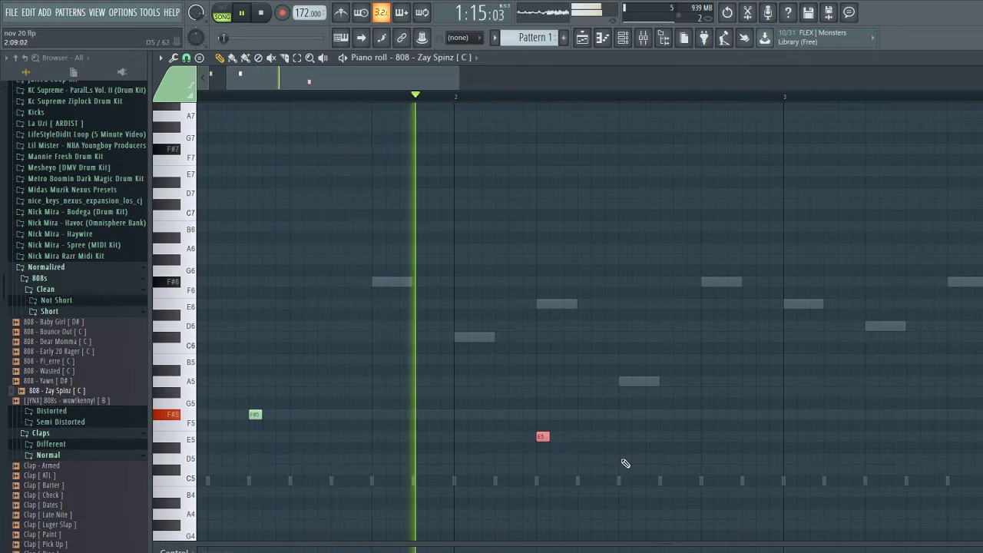
click(622, 436)
right_click(622, 436)
key(space)
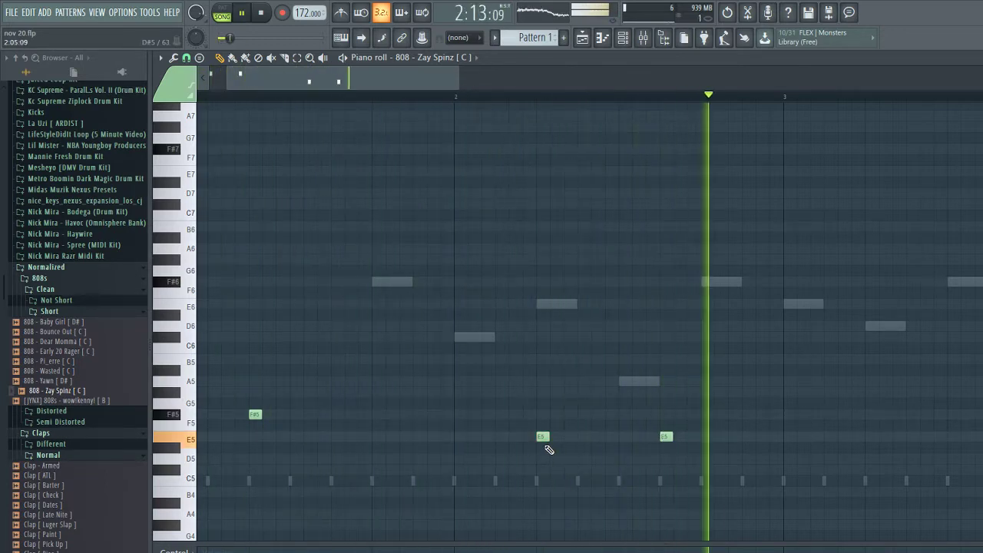
Lower both E5 notes in bar 2 to D5 and play the pattern
key(space)
drag(541, 435, 542, 458)
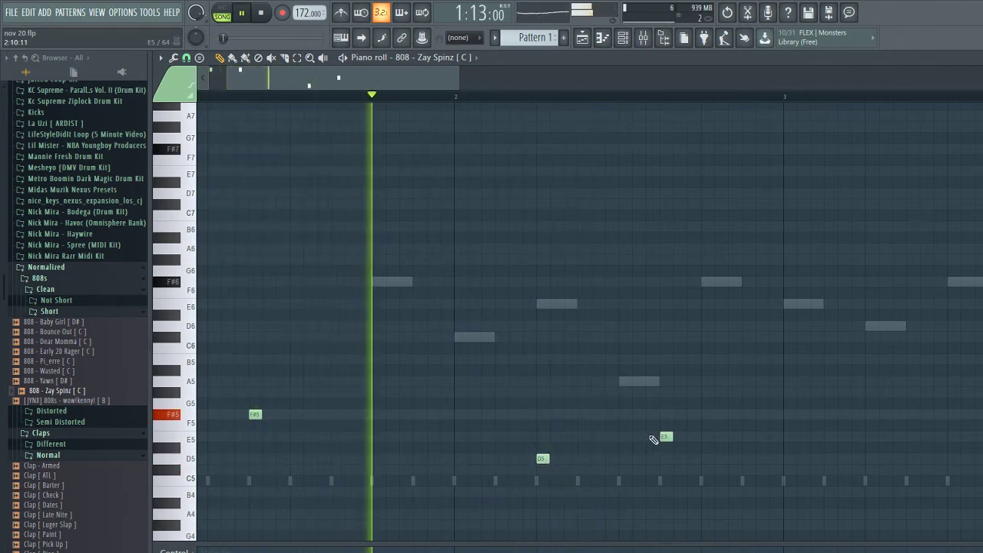
drag(666, 437, 666, 458)
key(space)
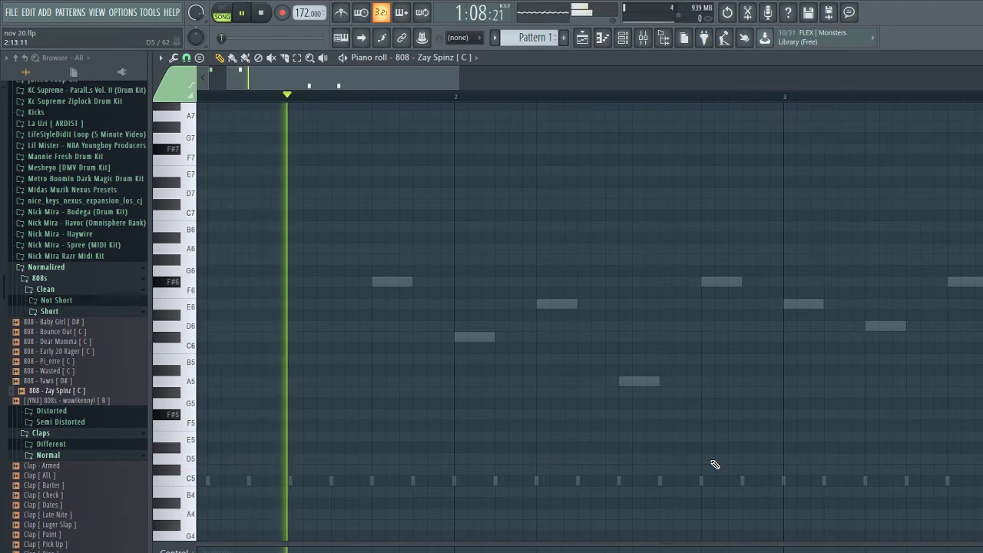
Transpose all the 808 notes up three octaves to F#8 and D8, checking the sound in playback
scroll(637, 269, up, 6)
drag(413, 75, 391, 79)
scroll(363, 165, up, 6)
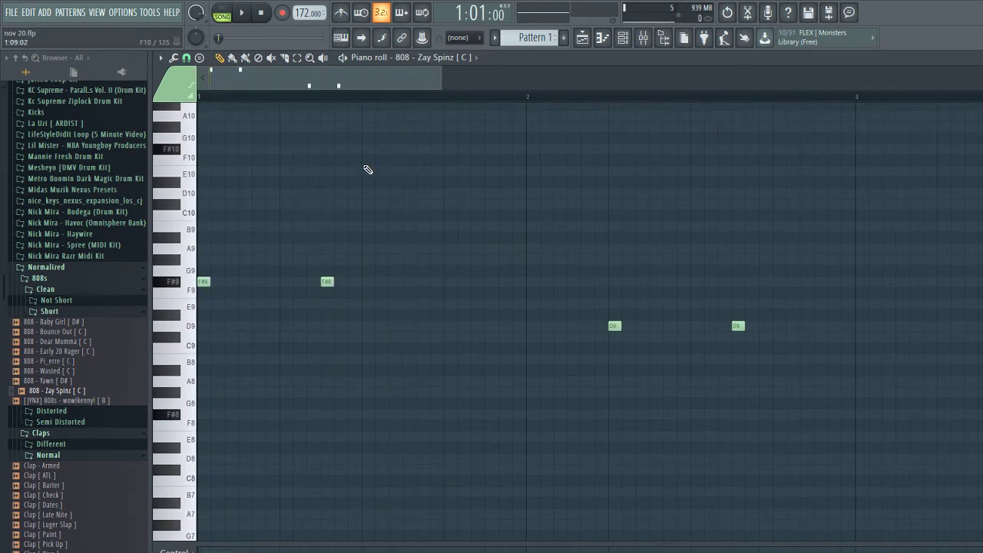
key(space)
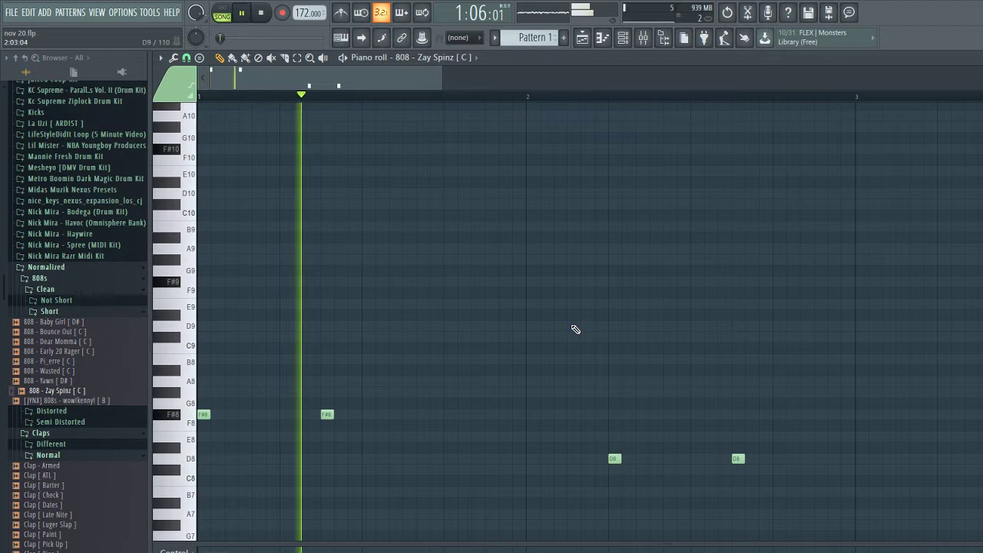
Add an E8 note on step 13 of bar 1 and raise the note on step 5 of bar 2 to E8
click(530, 437)
key(space)
click(449, 436)
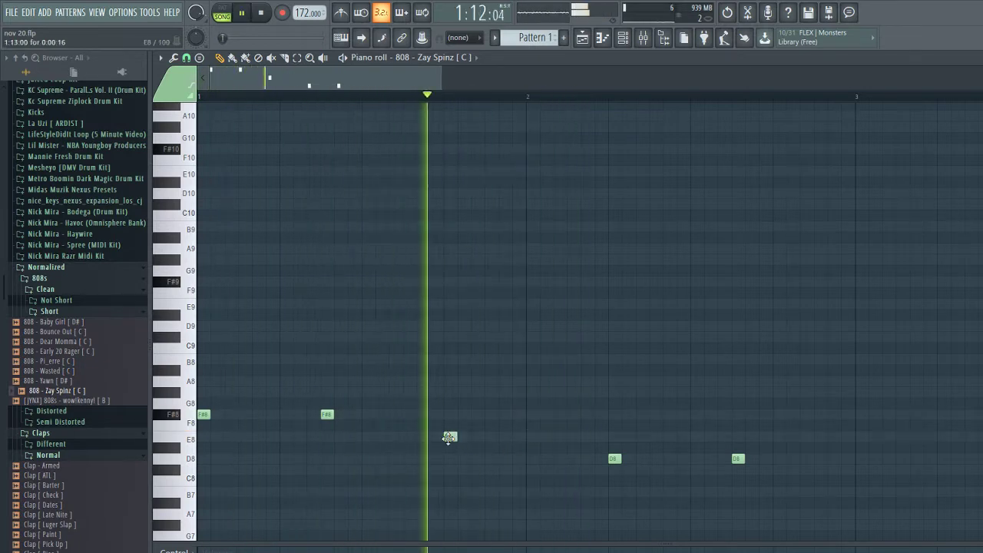
drag(613, 459, 613, 437)
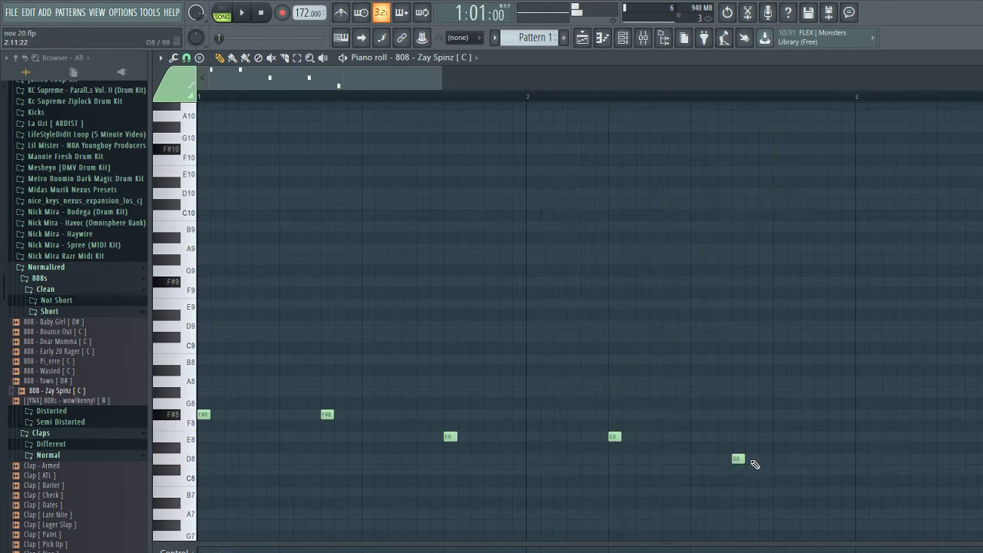
Delete the D8 note on step 11 of bar 2 and place D8 notes on steps 1 and 7 of bar 3
right_click(741, 460)
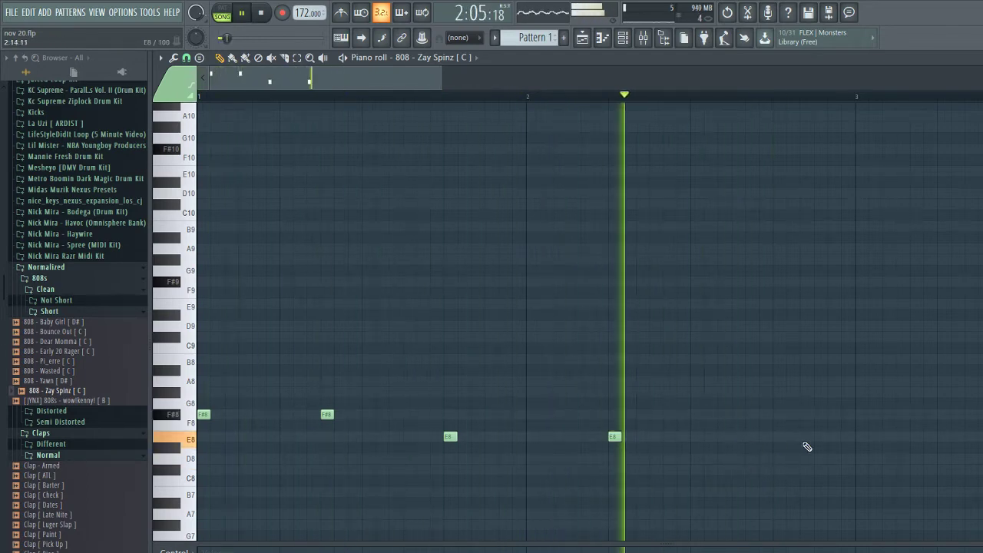
click(862, 459)
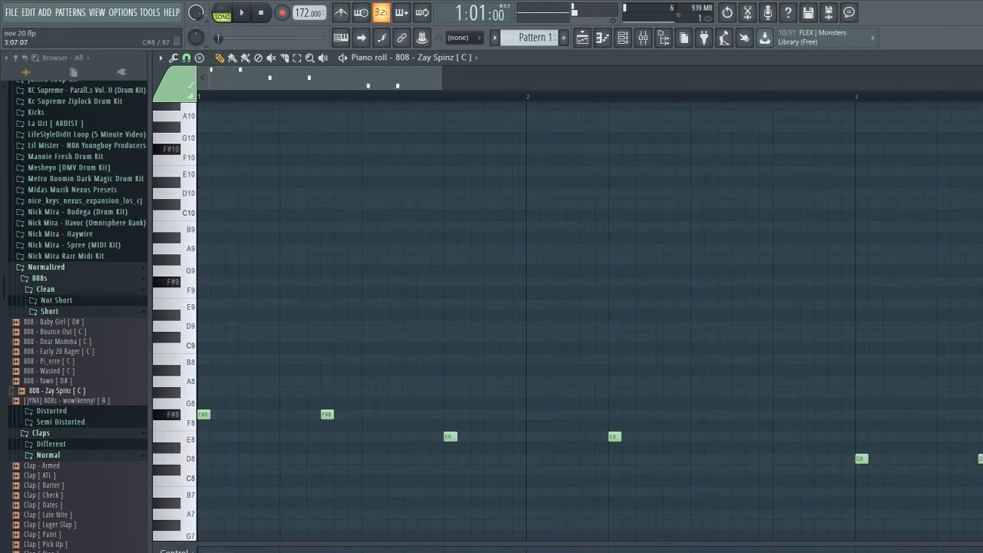
scroll(979, 469, down, 1)
key(space)
scroll(955, 467, down, 1)
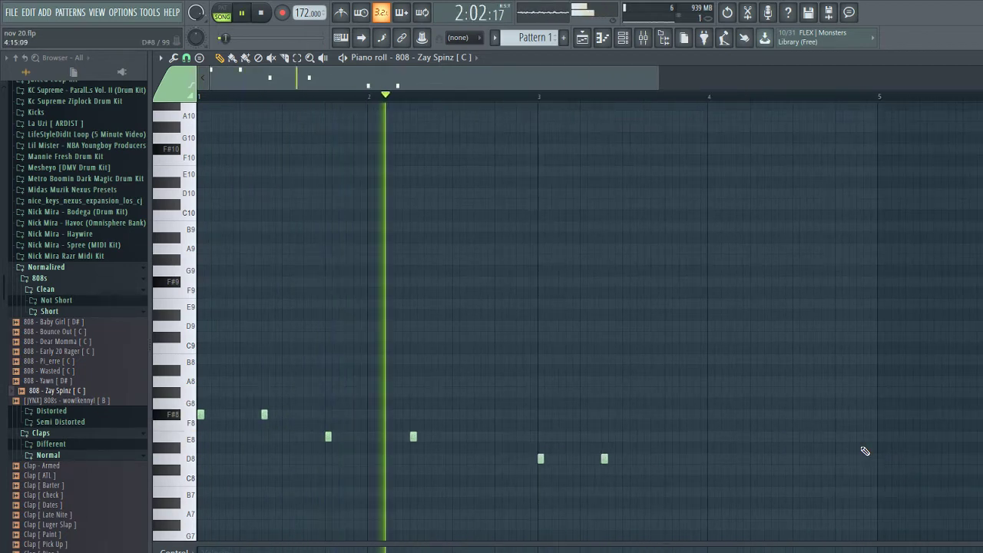
scroll(844, 449, down, 1)
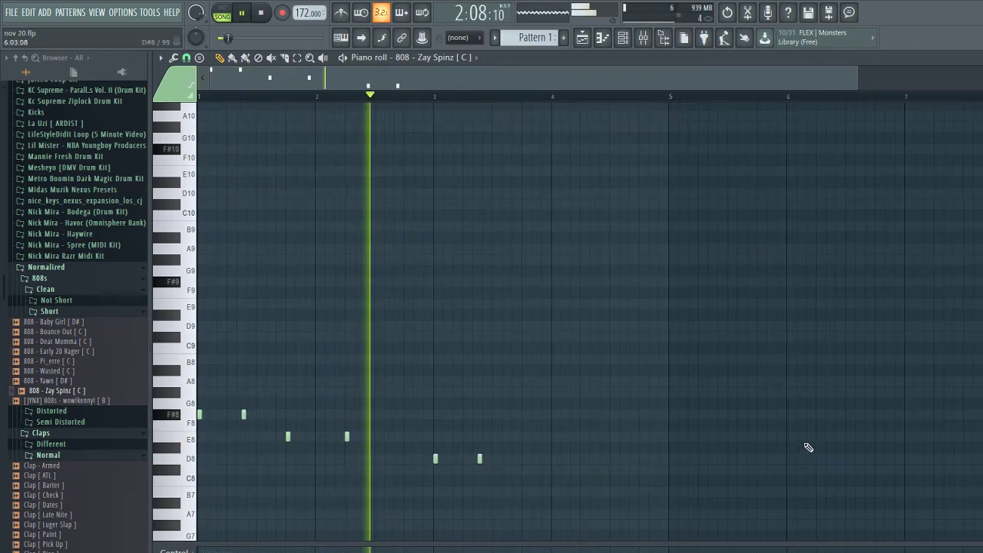
Add D8 notes on step 13 of bar 3 and step 5 of bar 4, and play back the four-bar 808 line
click(523, 459)
click(581, 459)
key(space)
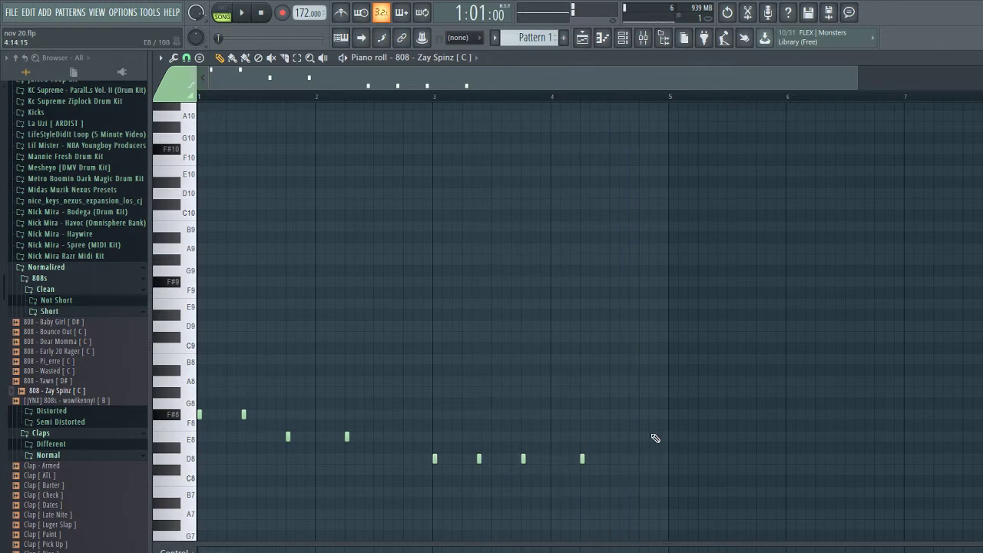
key(space)
scroll(477, 466, up, 2)
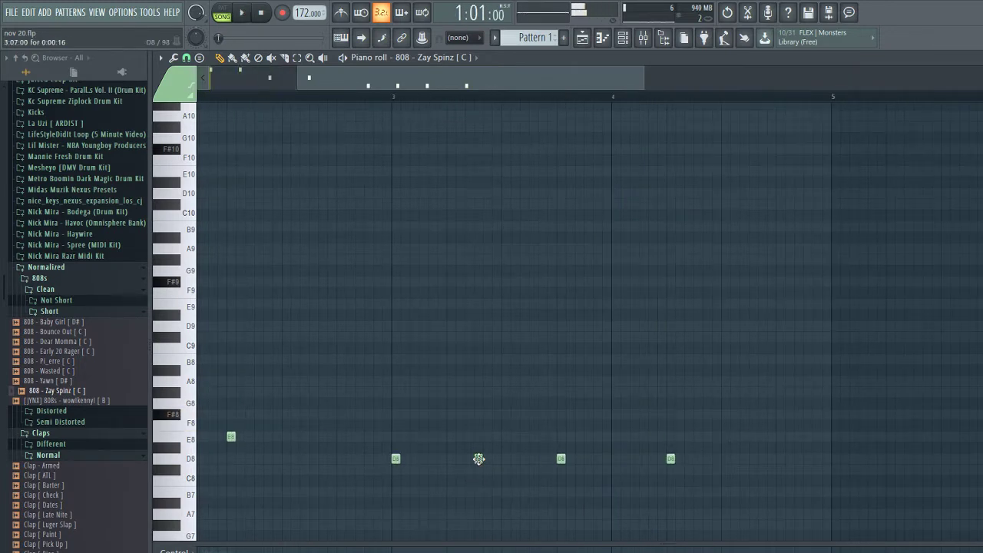
key(space)
key(space)
click(367, 438)
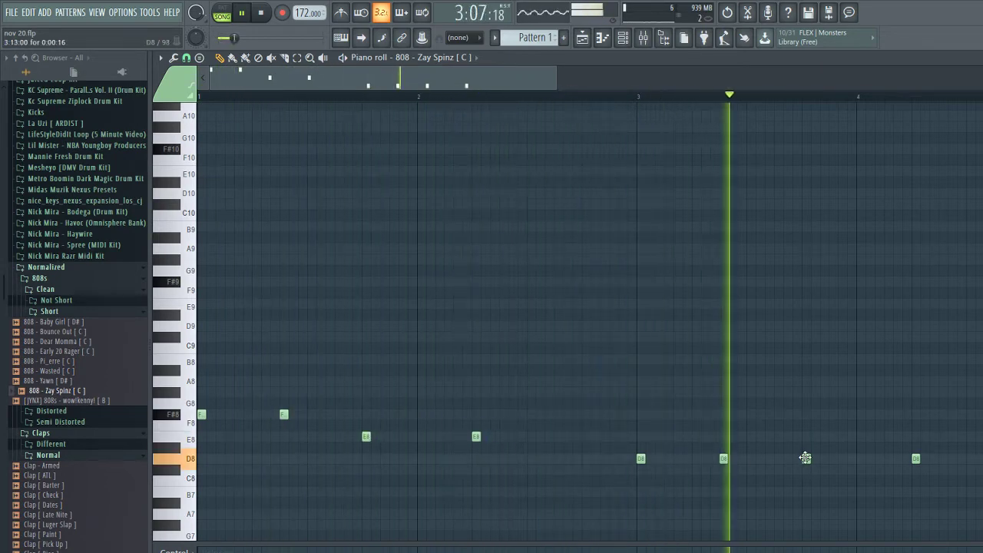
Lower the D8 notes on step 13 of bar 3 and step 5 of bar 4 to C#8, and add a C#8 note on step 11 of bar 4
click(806, 470)
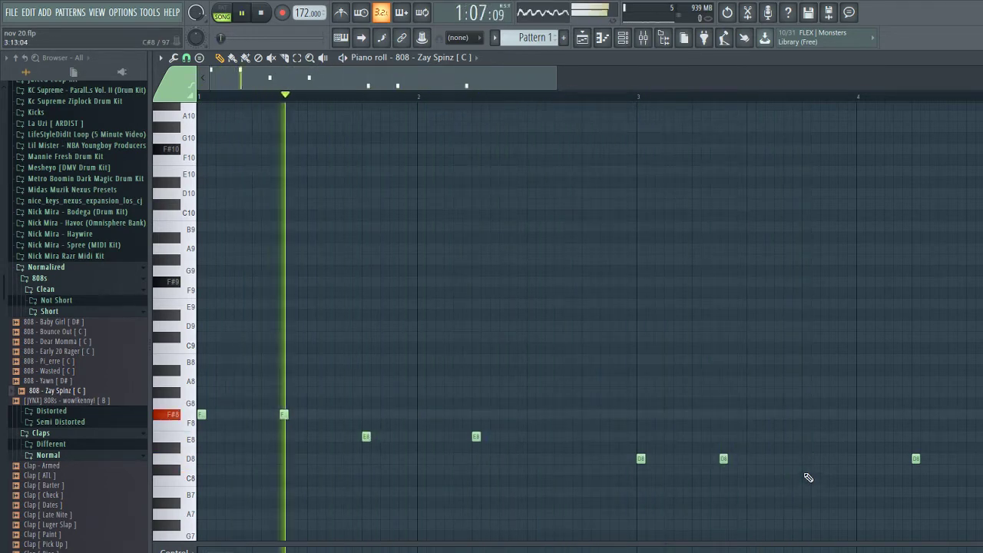
right_click(916, 459)
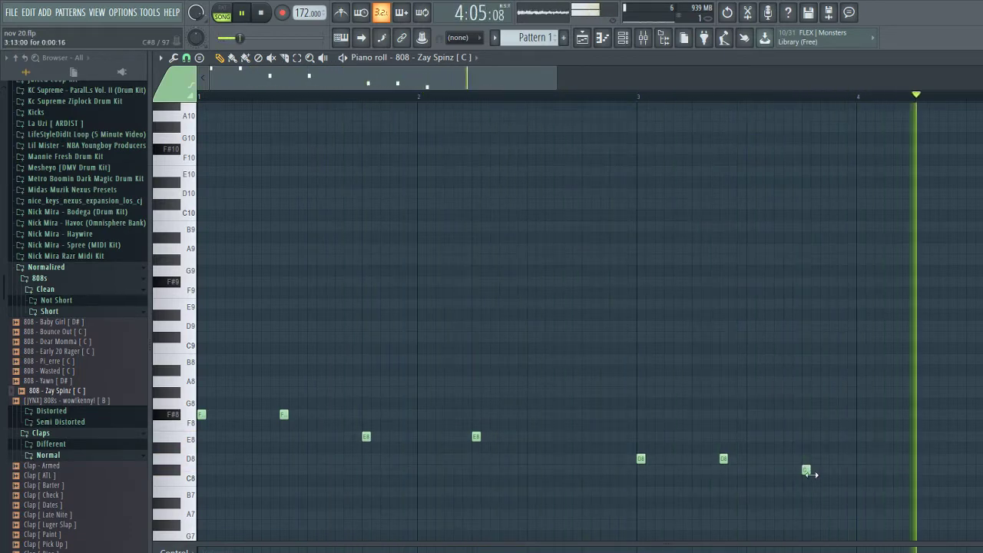
click(915, 470)
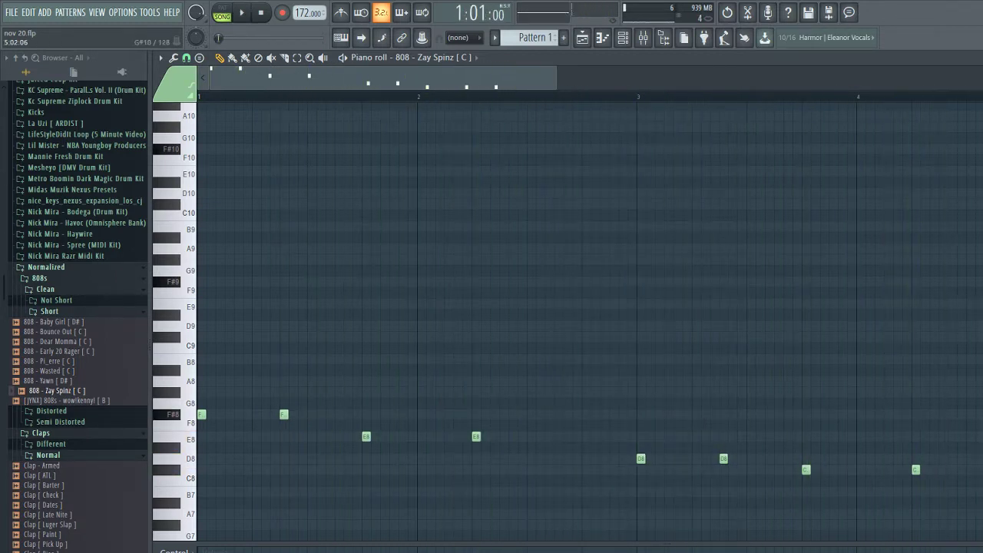
Duplicate the four-bar 808 line into bars 5 to 8 and start playback
key(ctrl+a)
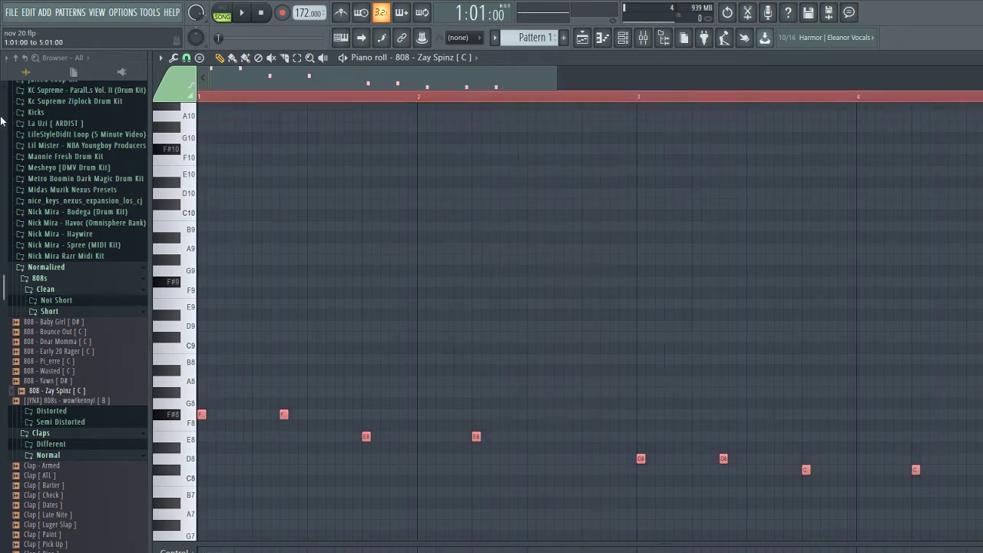
key(ctrl+b)
key(space)
key(ctrl+d)
scroll(476, 181, down, 4)
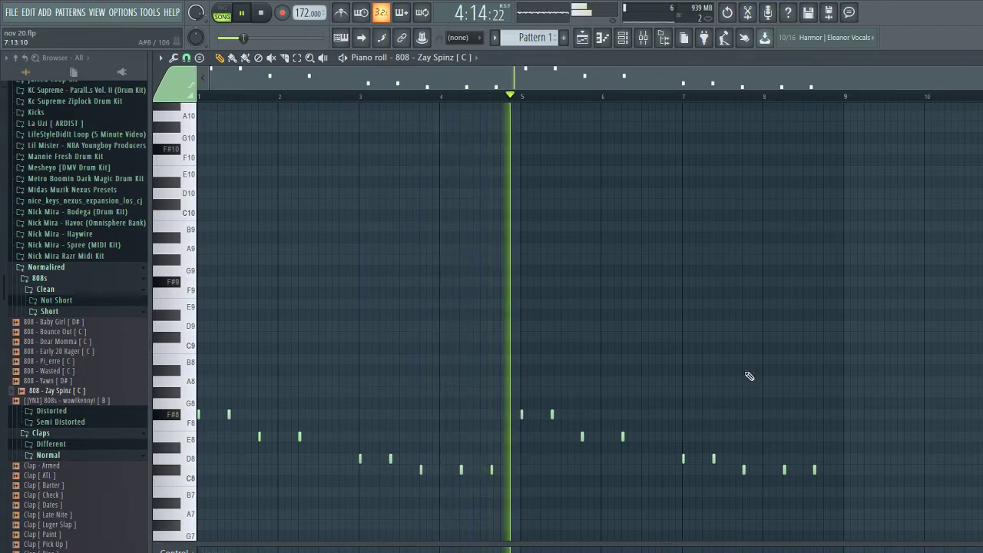
Add E8 notes on steps 9, 10 and 11 of bar 6 and play back the 808 line
scroll(663, 450, up, 3)
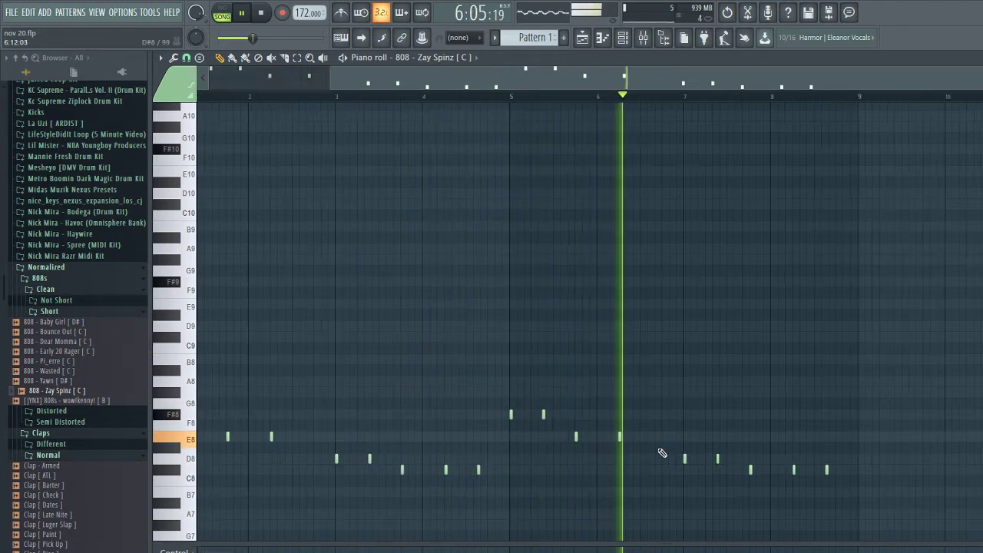
scroll(652, 444, up, 3)
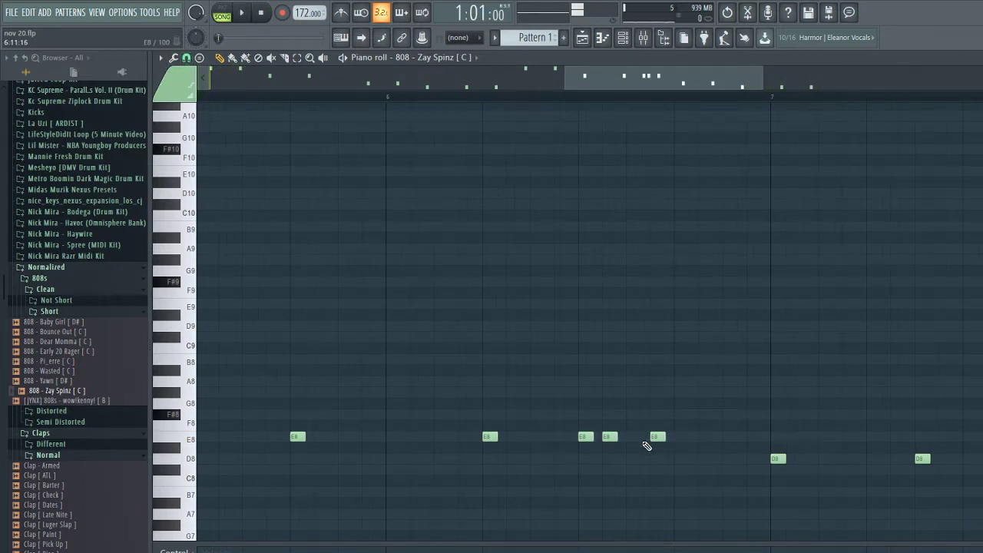
scroll(661, 461, down, 5)
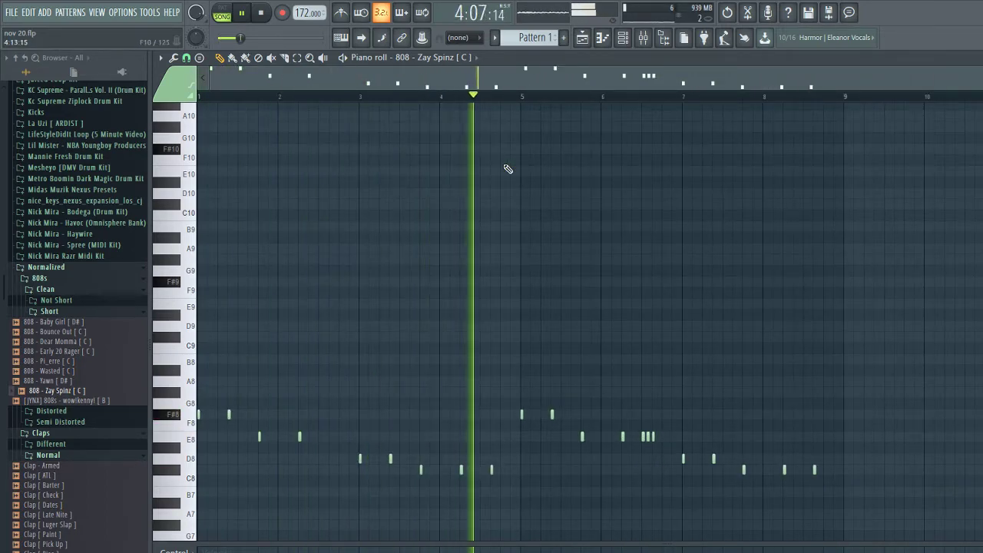
click(570, 92)
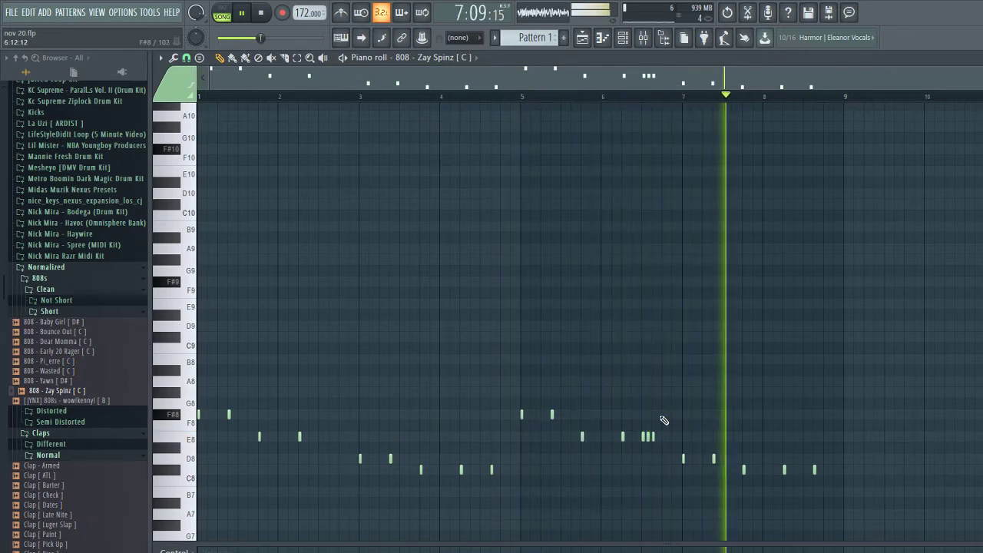
Transpose all the 808 notes down three octaves so the line starts on F#5
scroll(298, 476, up, 2)
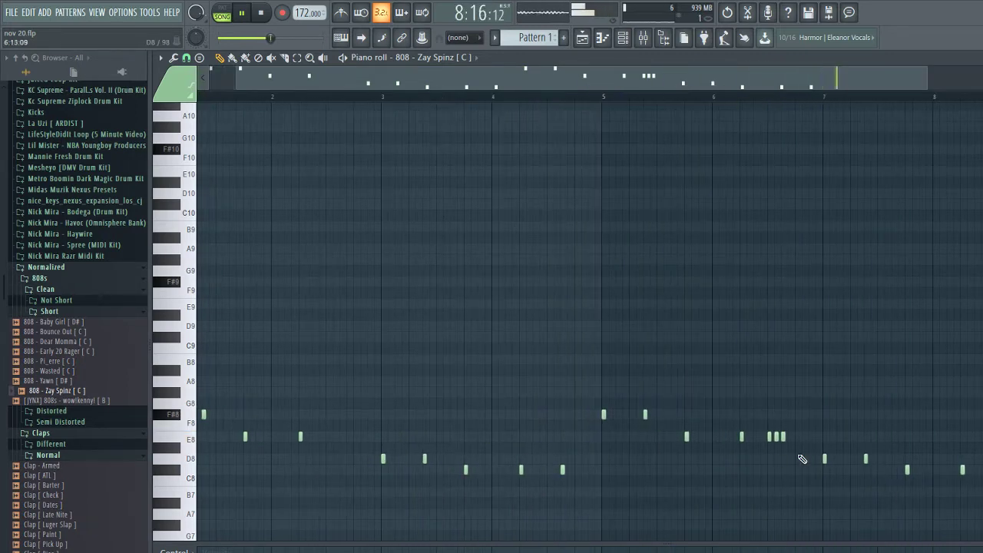
key(ctrl+Down)
key(ctrl+Down)
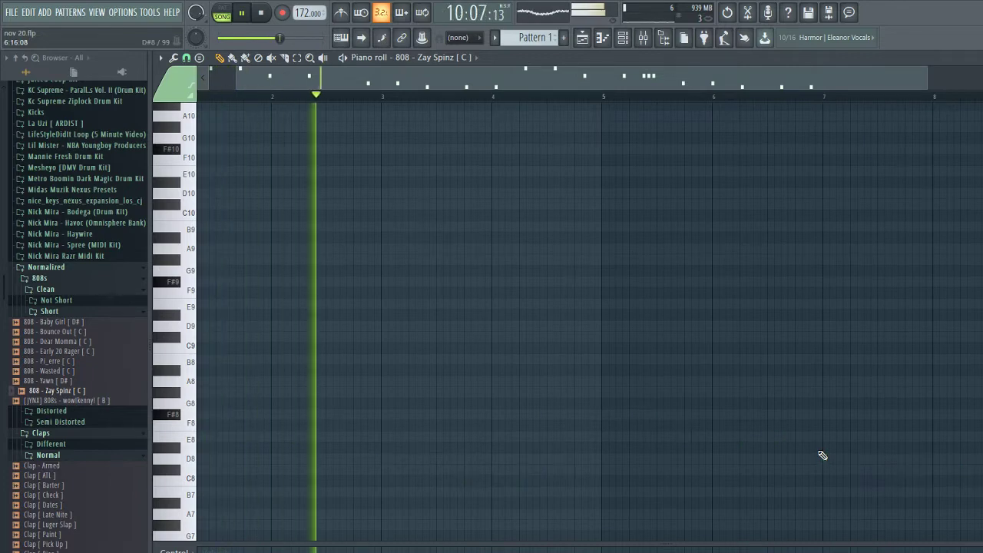
scroll(754, 395, down, 4)
key(ctrl+Down)
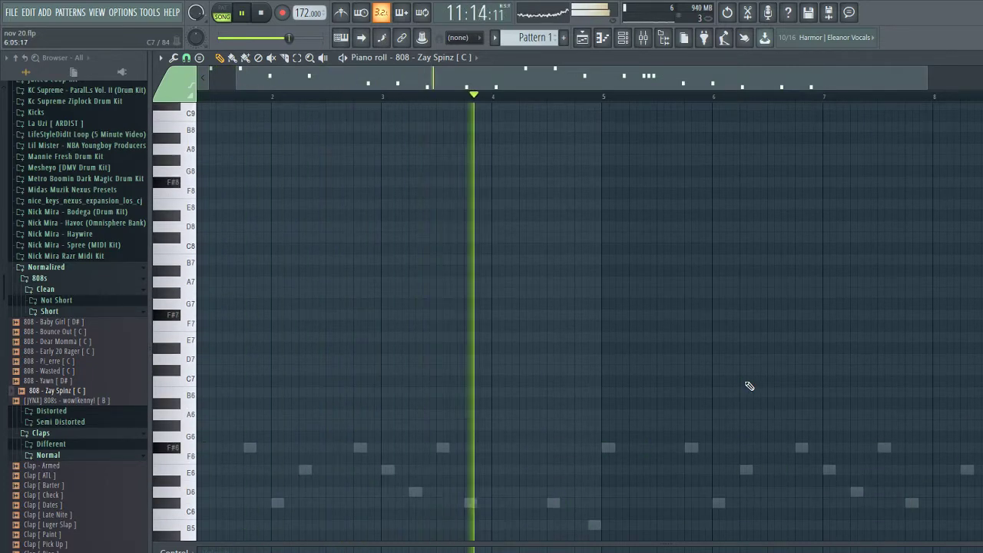
ctrl+scroll(617, 327, down, 2)
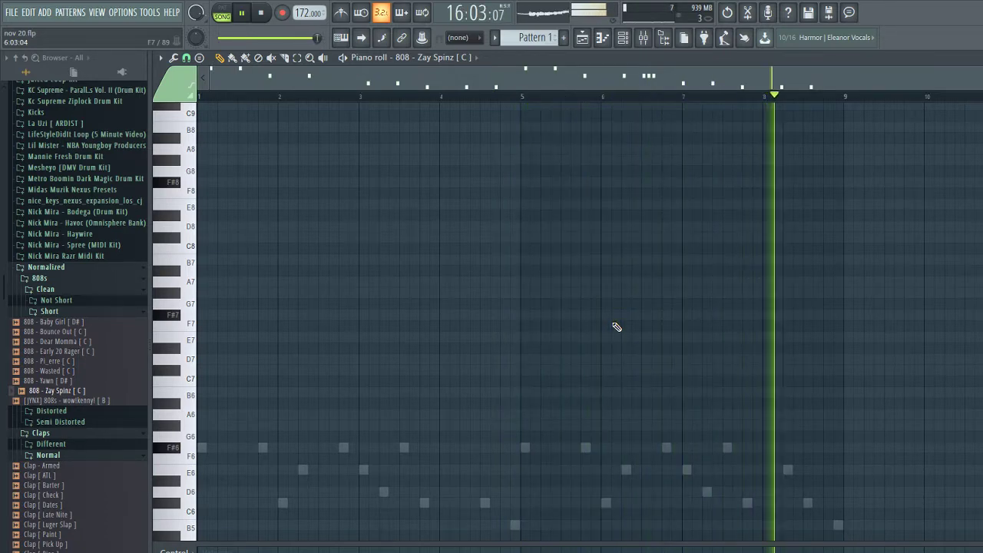
scroll(617, 328, down, 5)
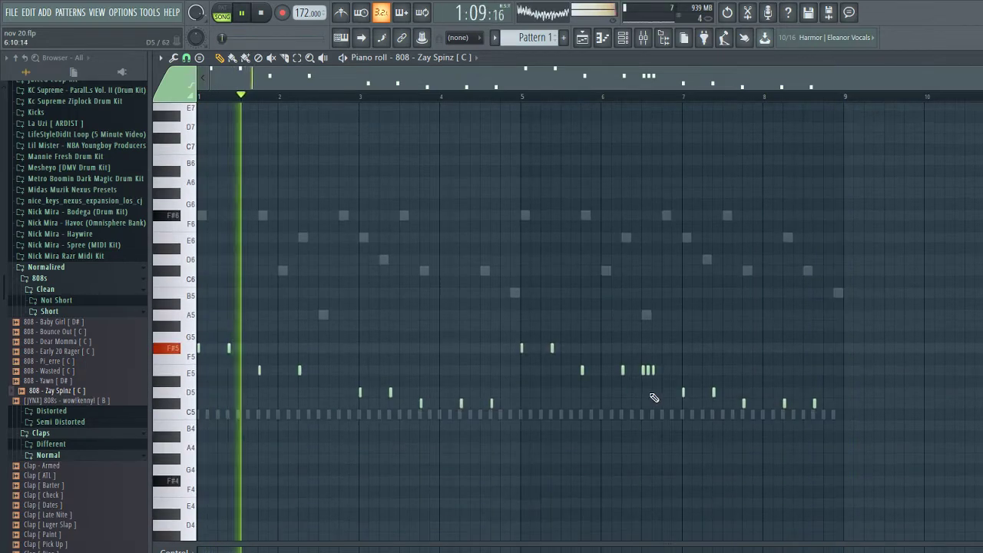
Delete the E5 notes on steps 9 and 10 of bar 6 and add an E5 note on step 15 of that bar
ctrl+scroll(654, 397, up, 4)
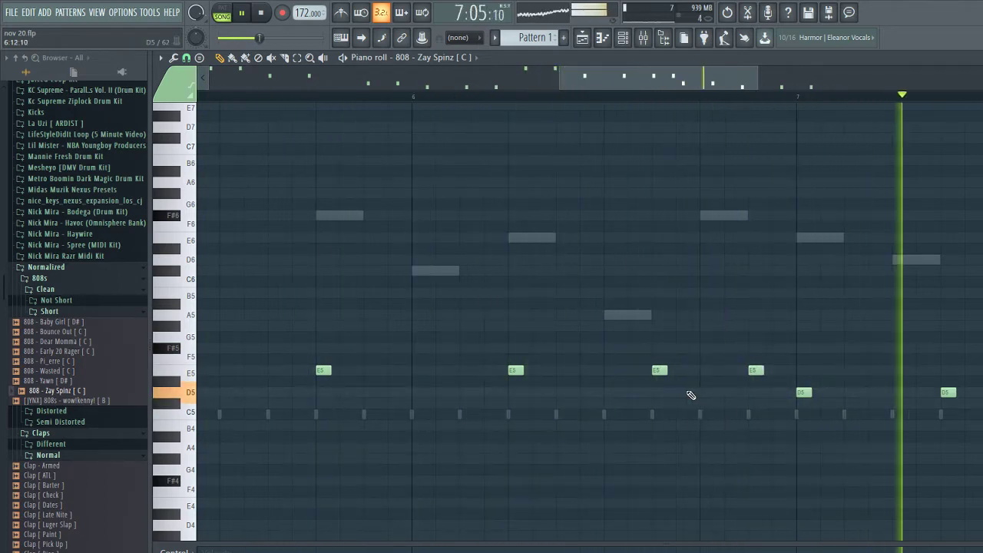
ctrl+scroll(575, 435, down, 5)
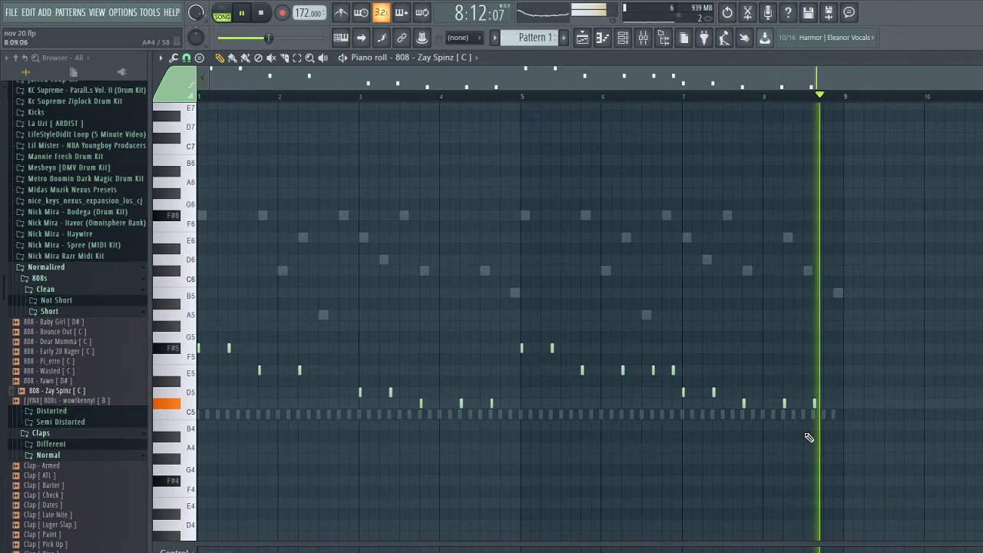
ctrl+scroll(808, 430, up, 3)
drag(739, 76, 449, 103)
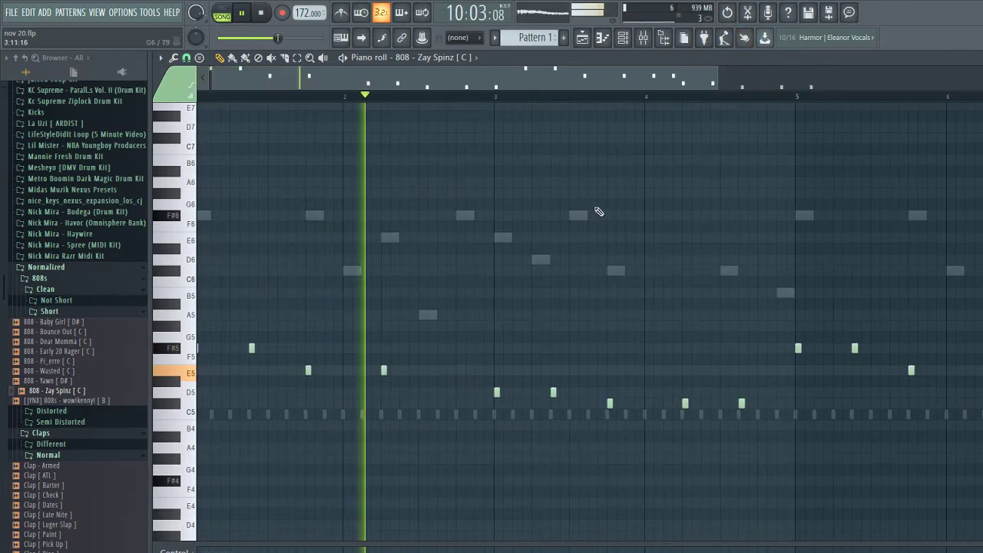
Show the channel rack and open the Kick folder of TheLabcook Plug Kit Vol. 1 among the browser's drum kits
key(F6)
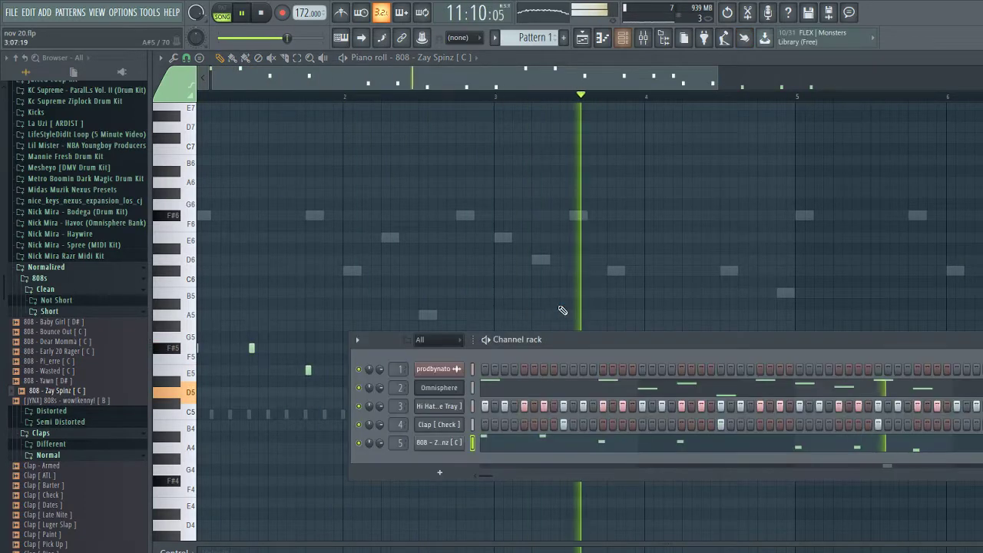
click(39, 278)
click(36, 269)
scroll(38, 307, down, 4)
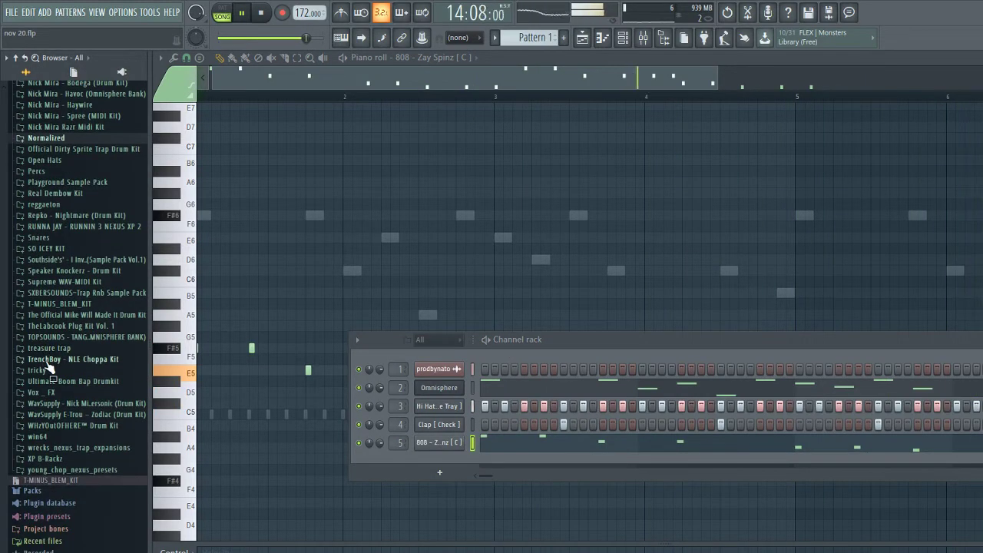
key(F9)
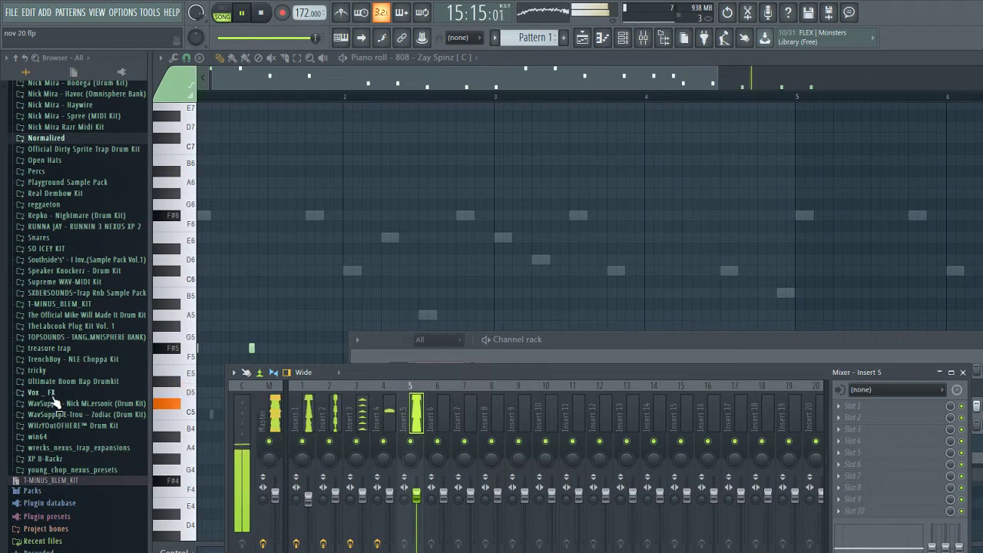
click(608, 350)
click(55, 326)
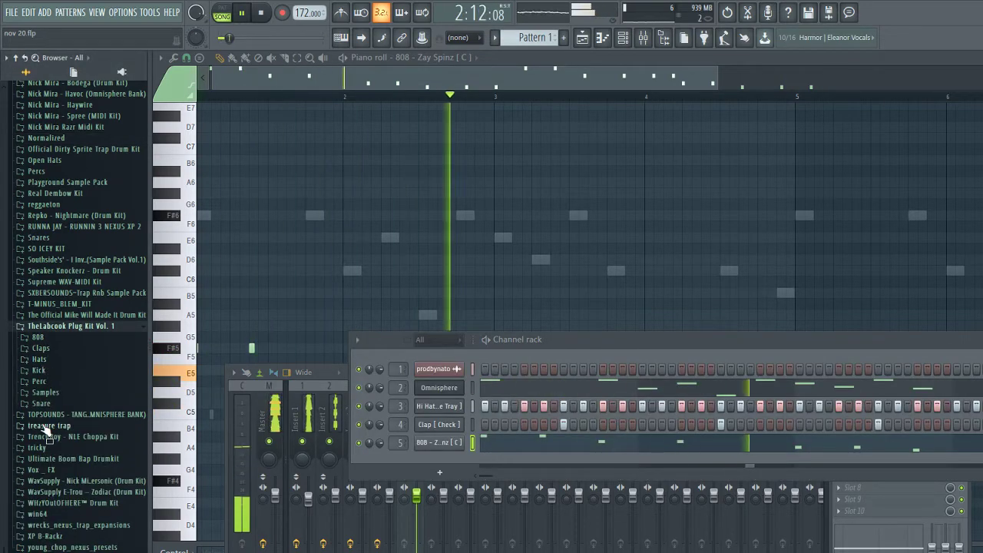
click(40, 370)
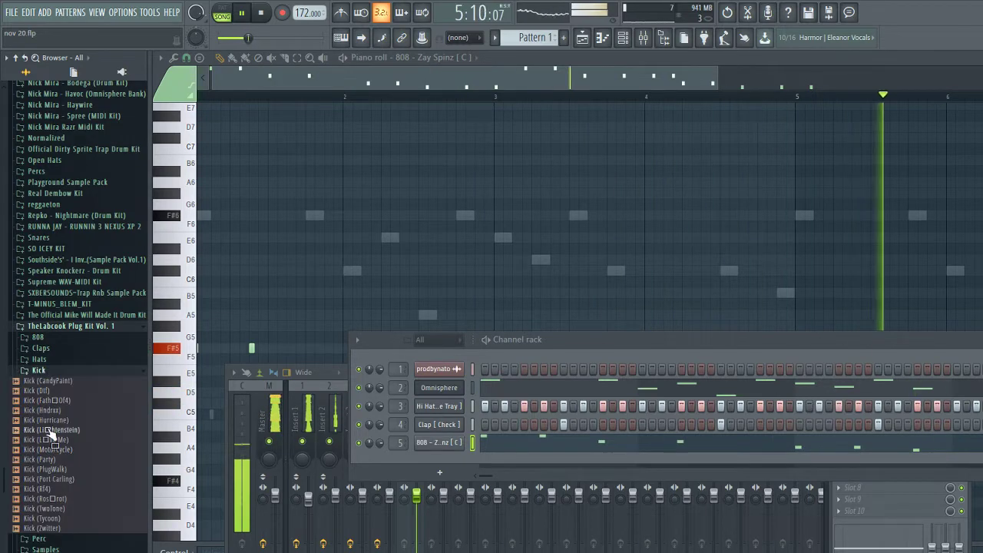
Add the Kick (Hndrxx) sample as a new channel and route it to mixer track 6
drag(70, 418, 515, 352)
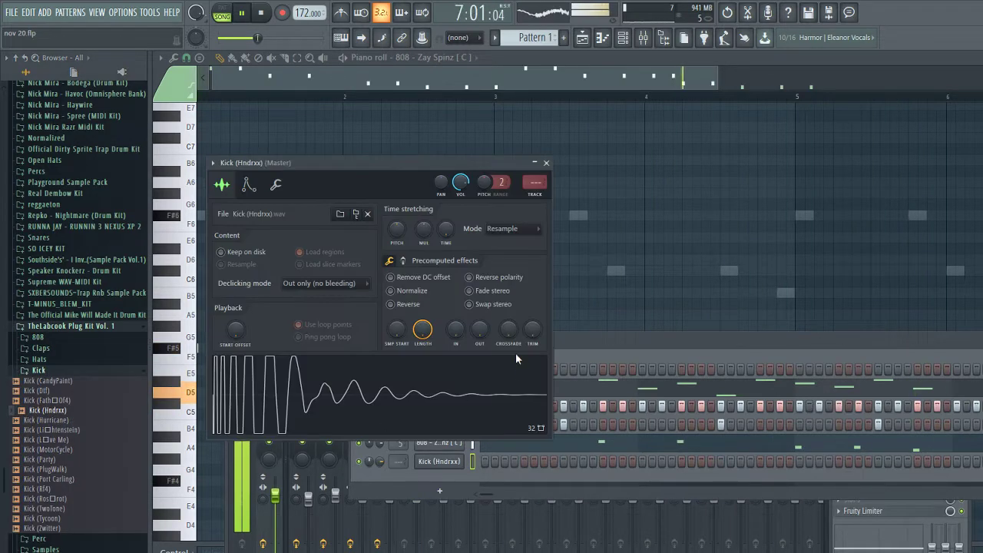
click(546, 163)
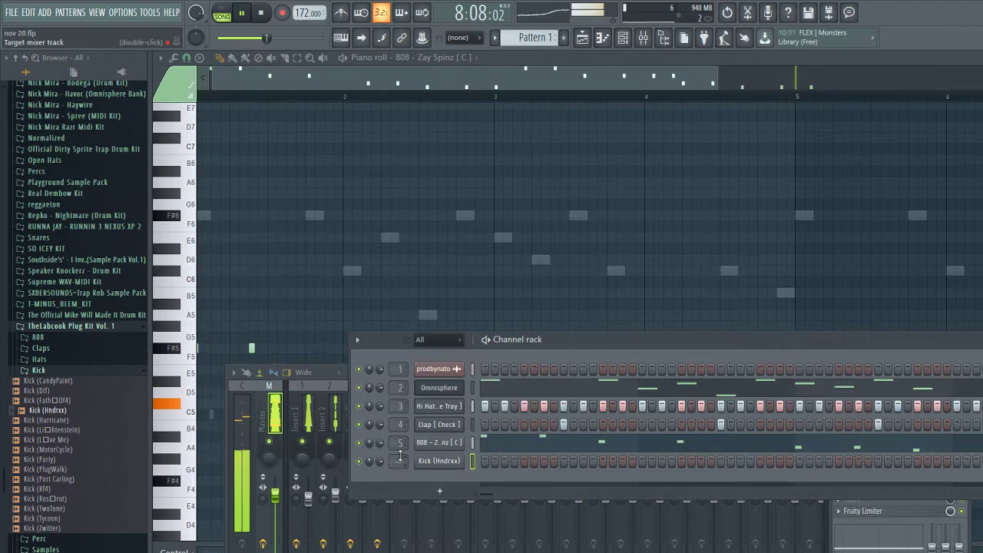
scroll(402, 463, up, 2)
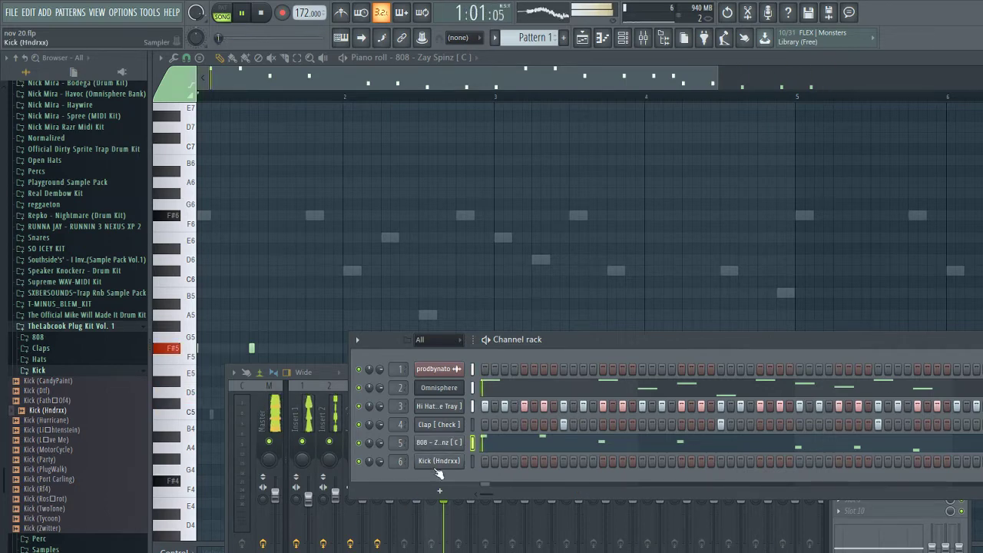
Paste the 808 notes into the Kick (Hndrxx) channel and open its piano roll
key(ctrl+v)
click(489, 457)
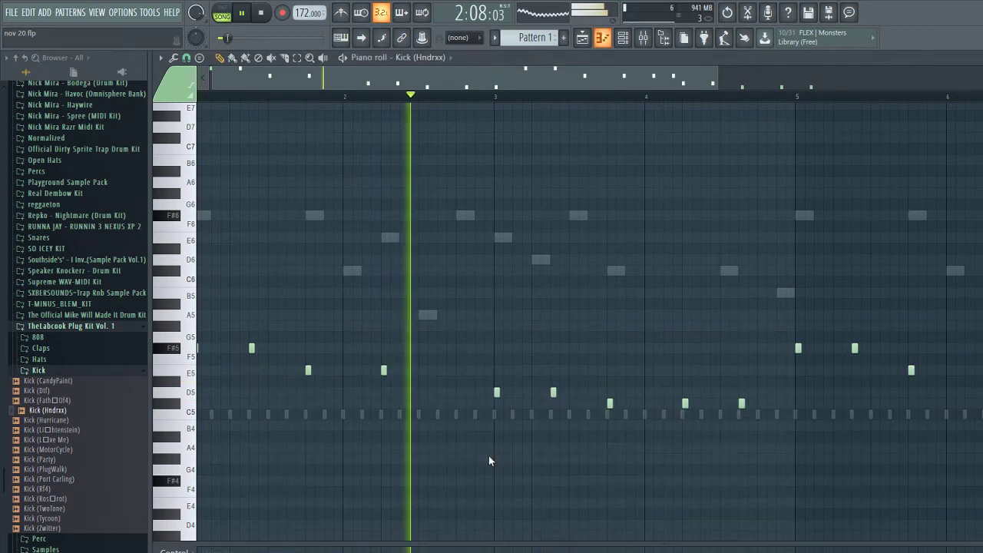
scroll(637, 461, down, 3)
Lower the pasted kick notes row by row until all of them sit on C5
drag(658, 348, 118, 350)
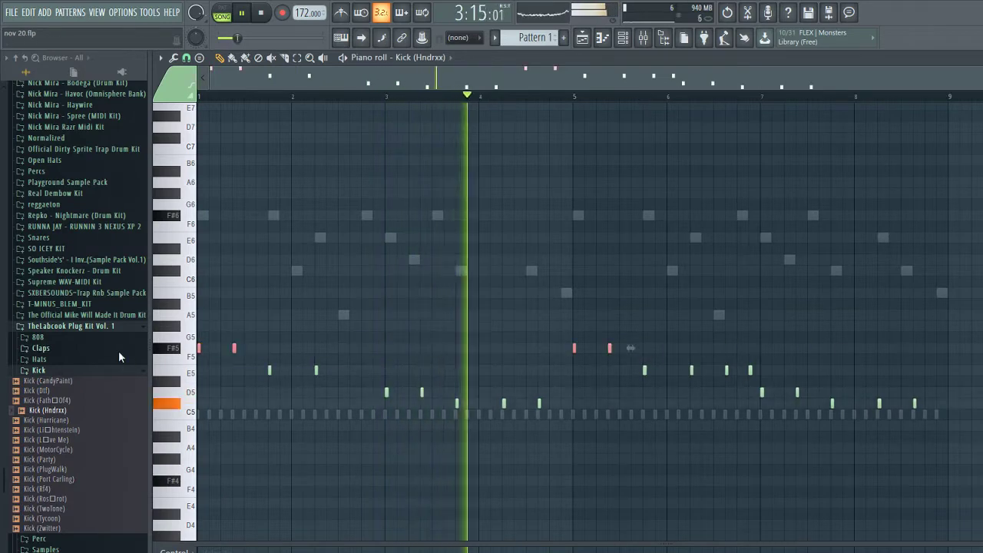
key(shift+Down)
key(shift+Down)
drag(757, 371, 174, 345)
key(shift+Down)
key(shift+Down)
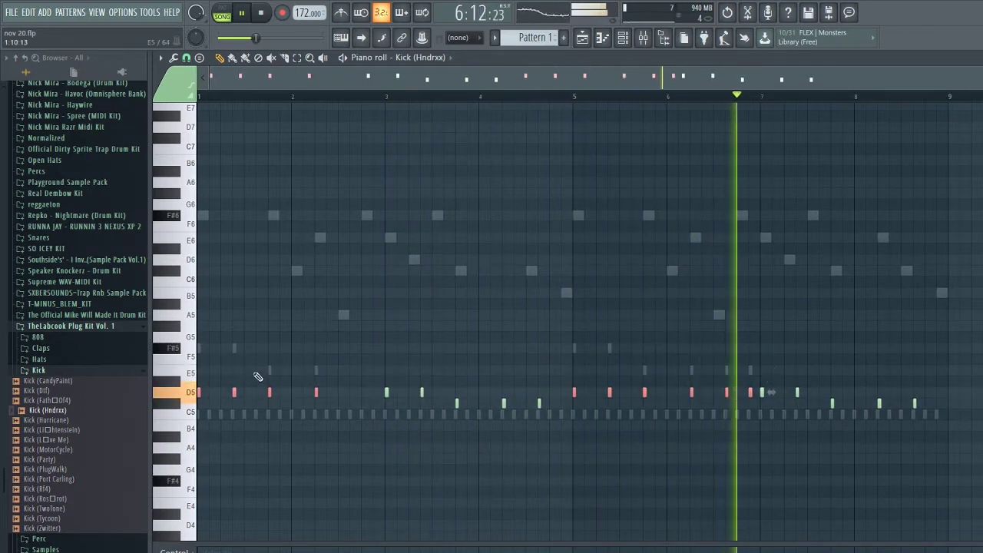
drag(808, 398, 117, 345)
key(shift+Down)
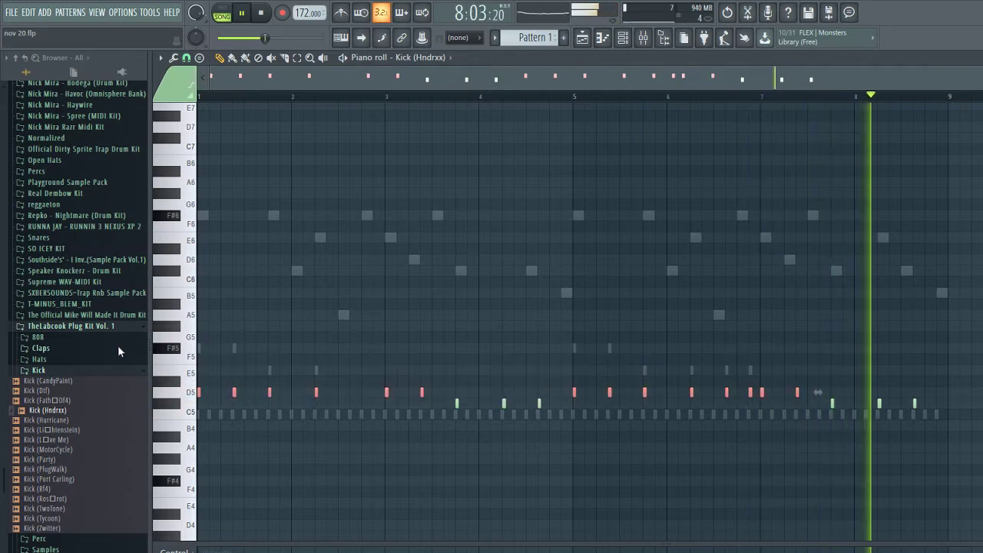
drag(959, 404, 85, 358)
key(shift+Down)
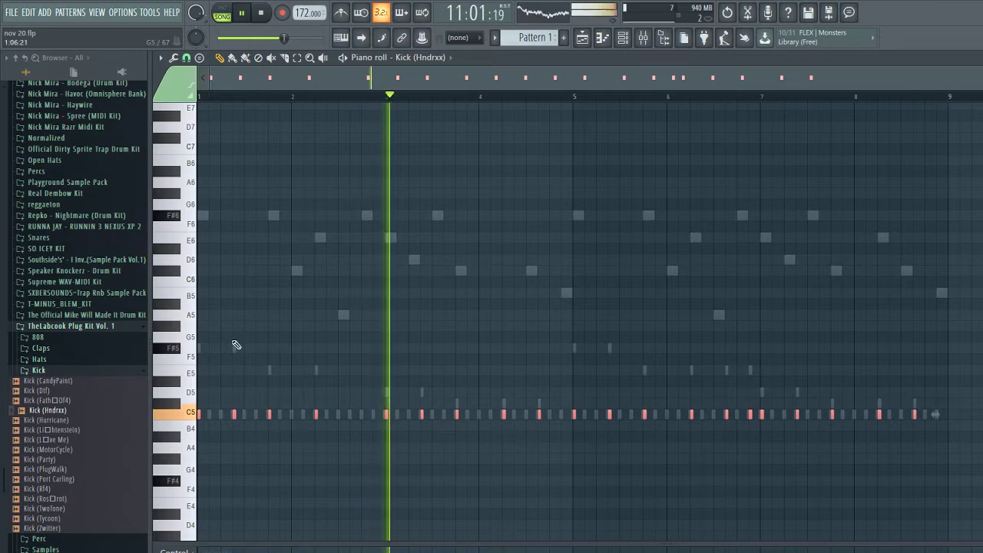
Replace the kick channel's sample with Kick (Party) and set the main volume to 62%
click(74, 458)
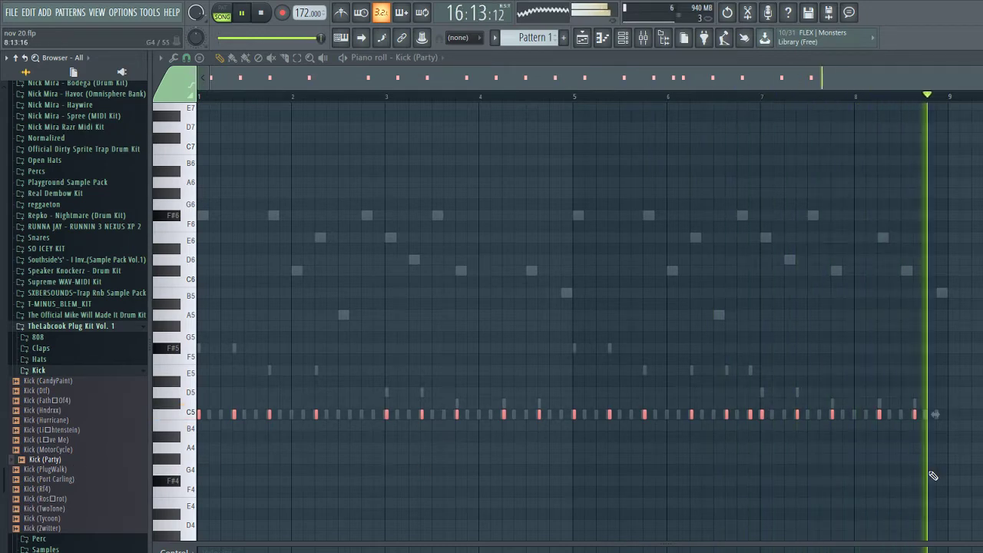
drag(924, 485, 162, 300)
drag(196, 12, 196, 32)
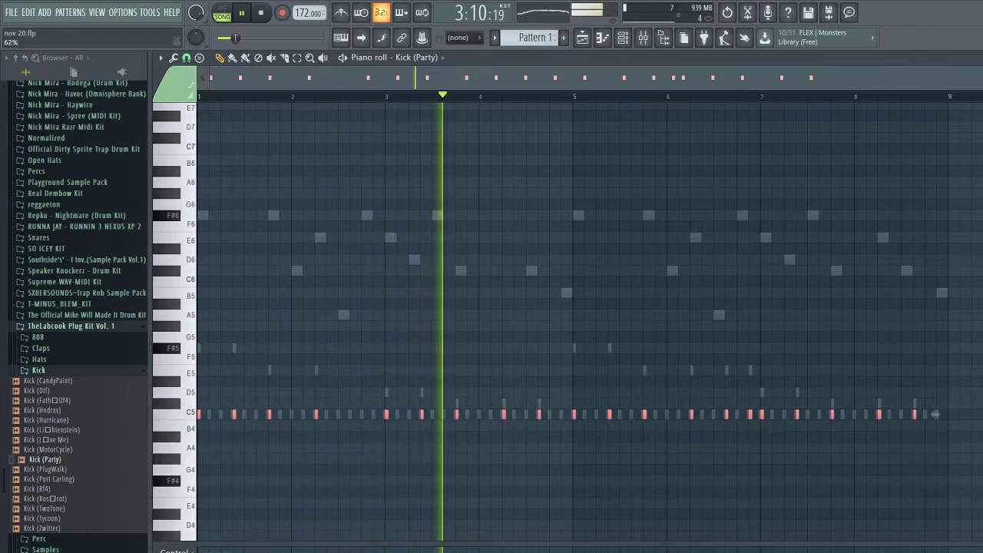
Trim the end of the prodbynato audio clip in the playlist to match the end of Pattern 1 at bar 17
key(F5)
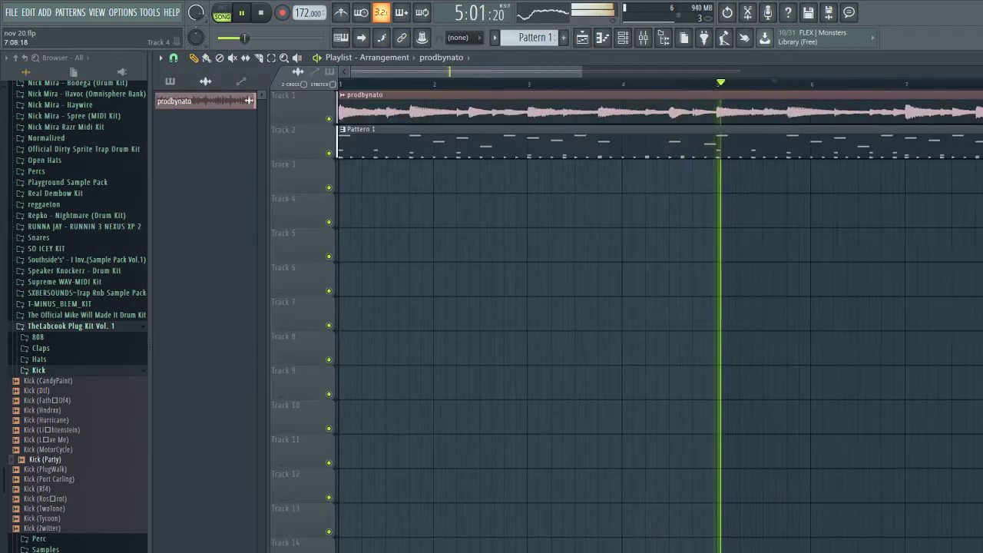
scroll(898, 176, down, 5)
scroll(928, 141, up, 8)
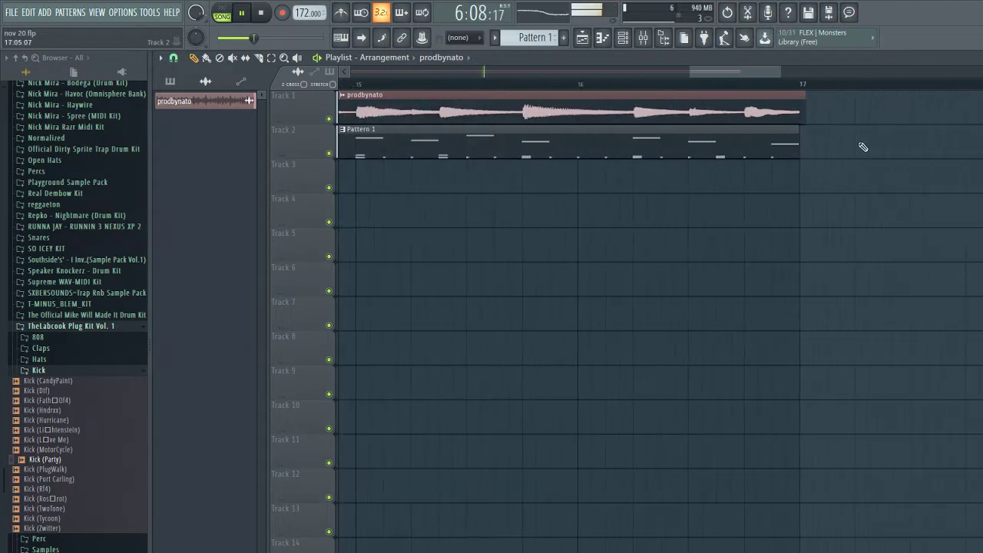
scroll(863, 147, up, 3)
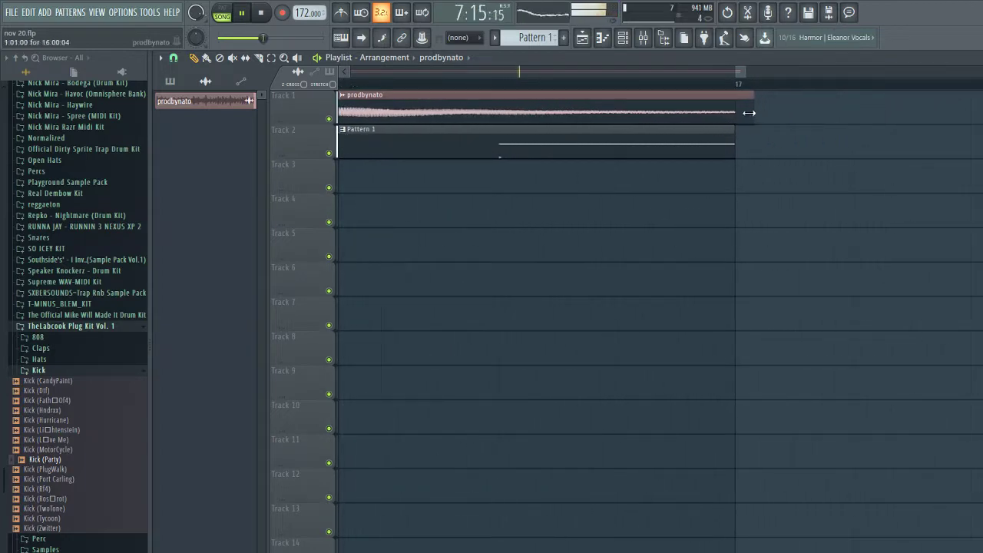
scroll(700, 225, down, 4)
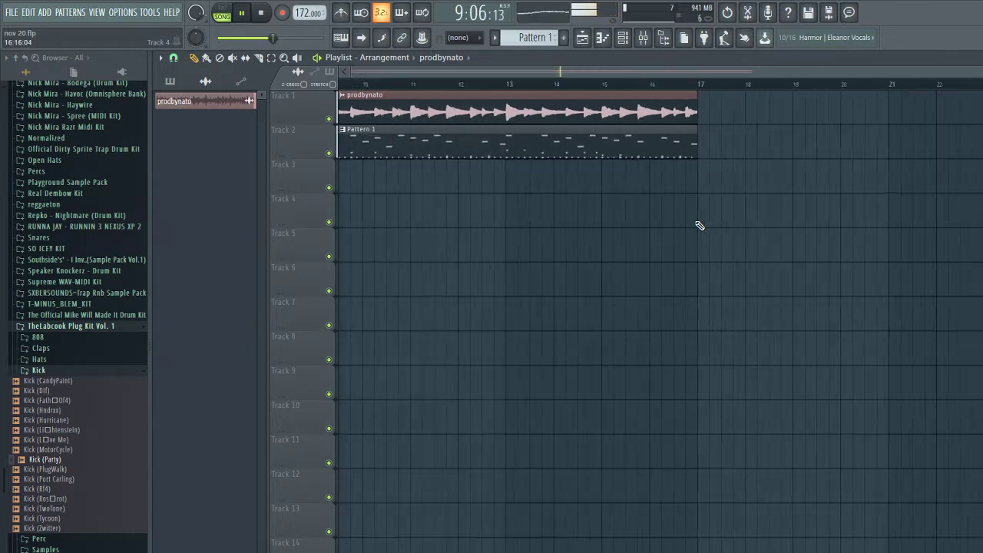
scroll(700, 225, up, 1)
Collapse the Kick and TheLabcook Plug Kit Vol. 1 folders in the sample browser
key(F6)
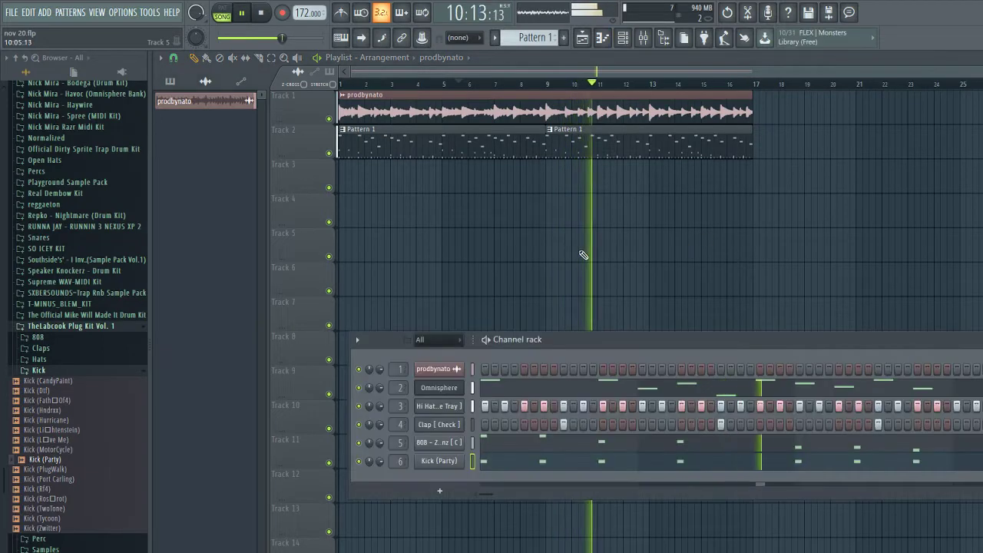
click(44, 370)
click(61, 327)
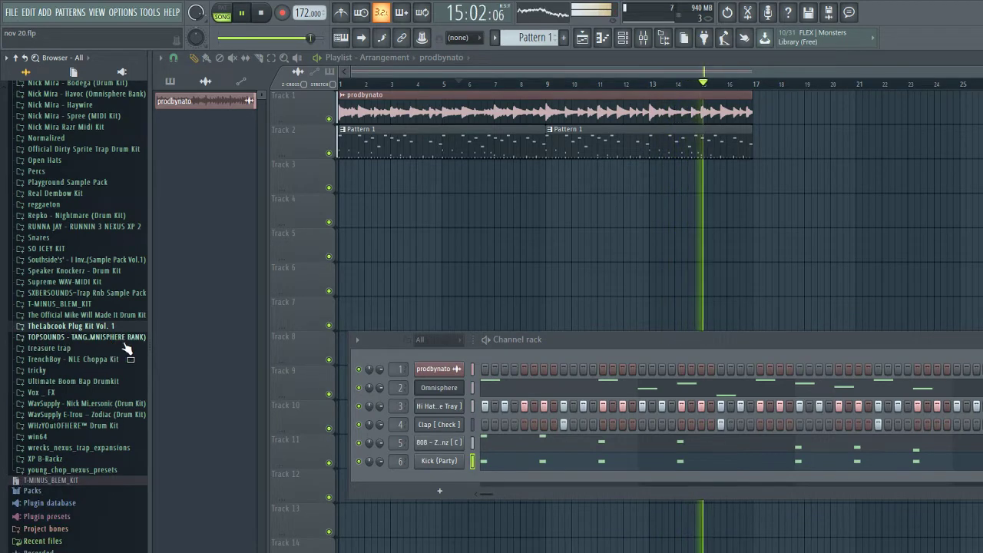
Add two extra C5 kick notes in bar 2, at 2:03 and just before bar 3
click(475, 459)
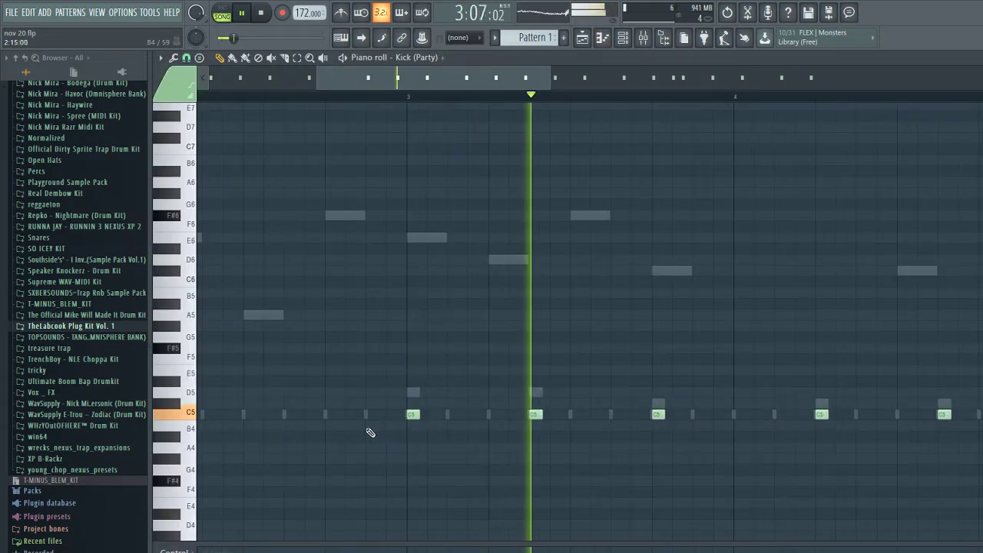
key(space)
drag(368, 79, 302, 82)
key(space)
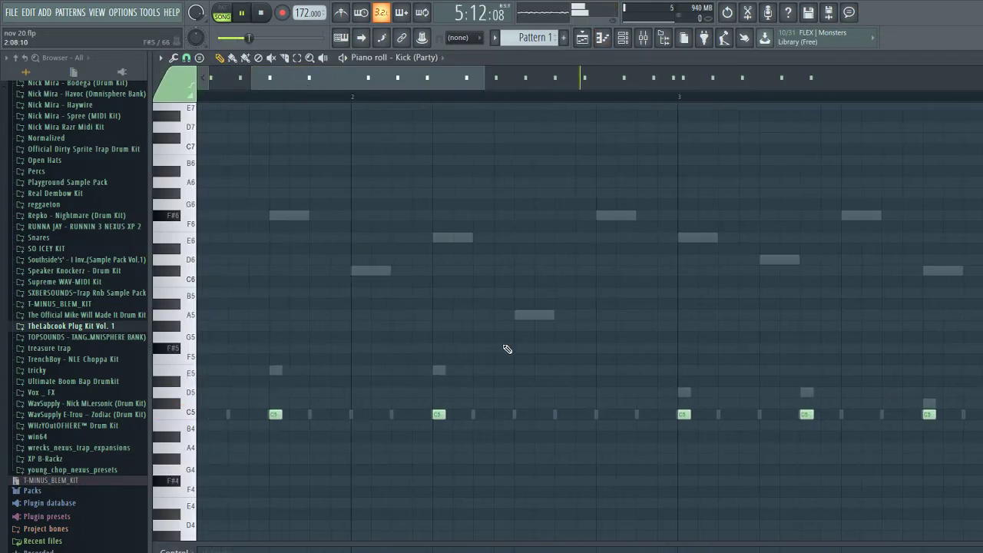
key(space)
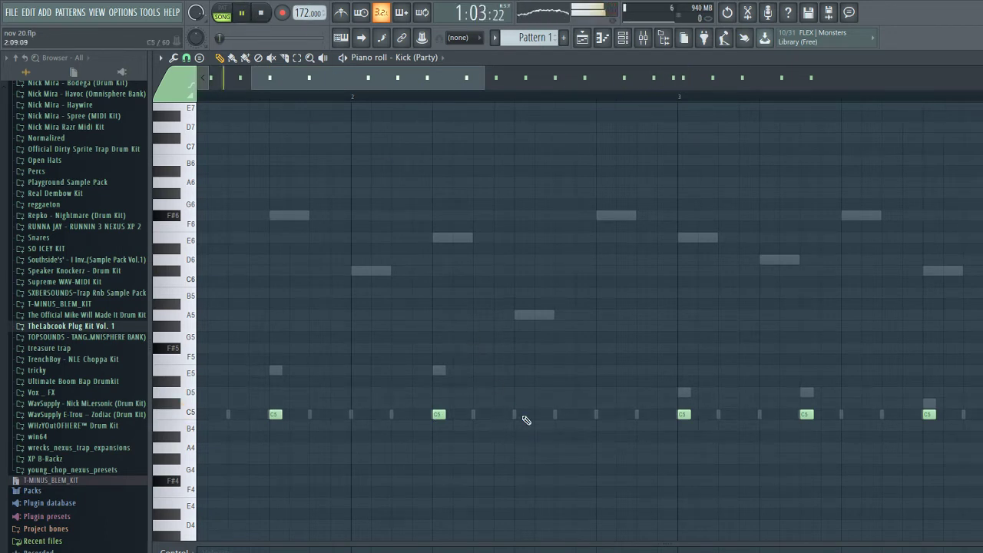
click(527, 415)
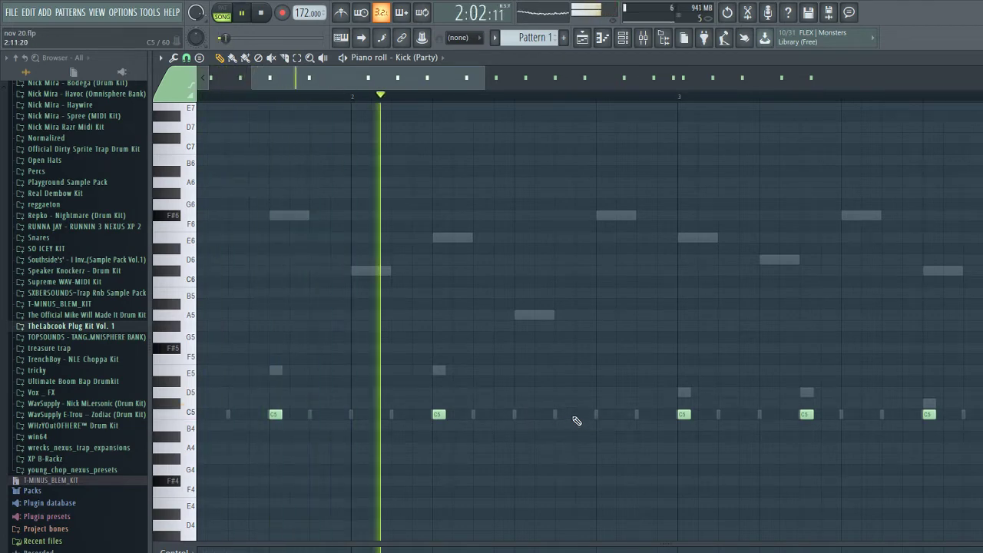
click(639, 415)
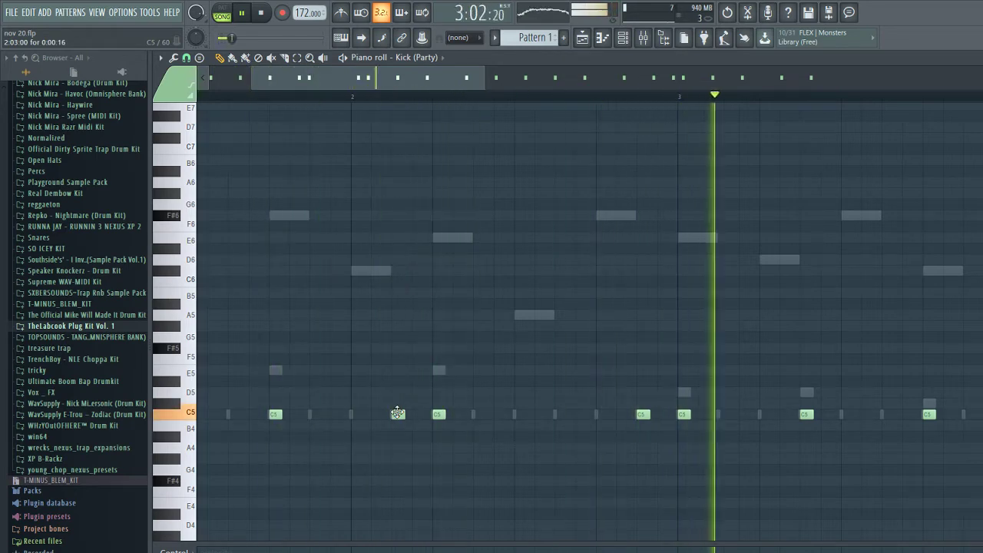
Add extra C5 kick notes in bar 4, at 4:03 and just before bar 5
scroll(397, 413, down, 2)
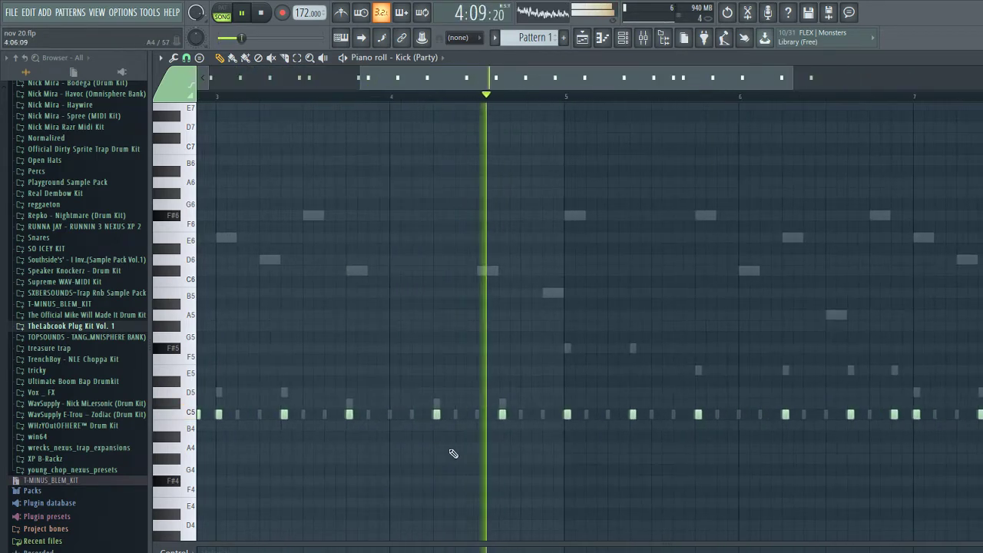
scroll(412, 419, up, 2)
key(space)
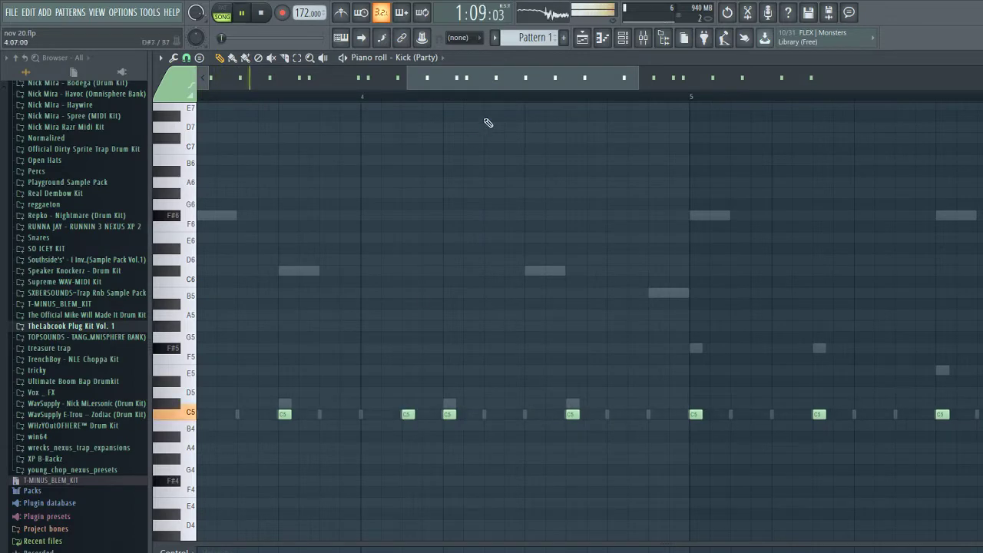
drag(487, 80, 522, 96)
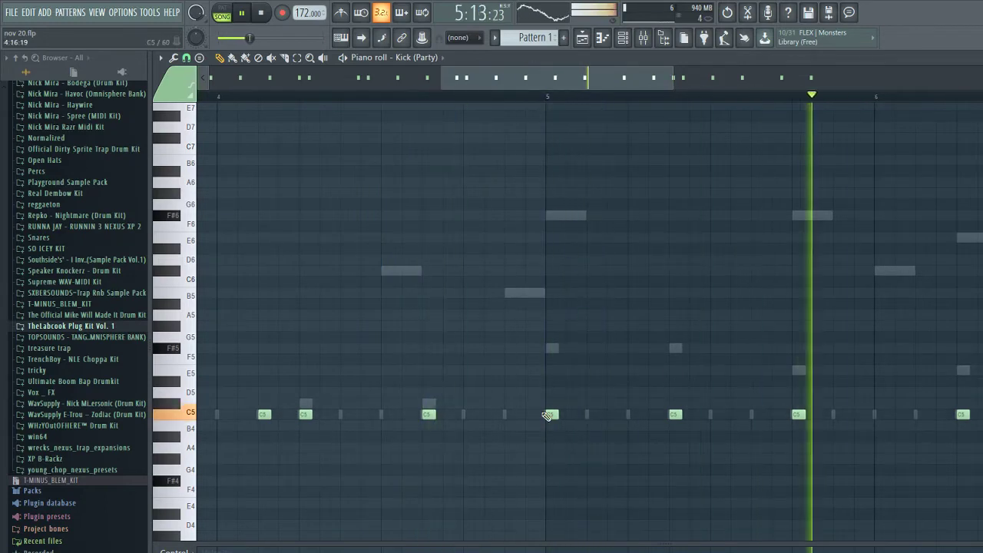
scroll(535, 449, down, 3)
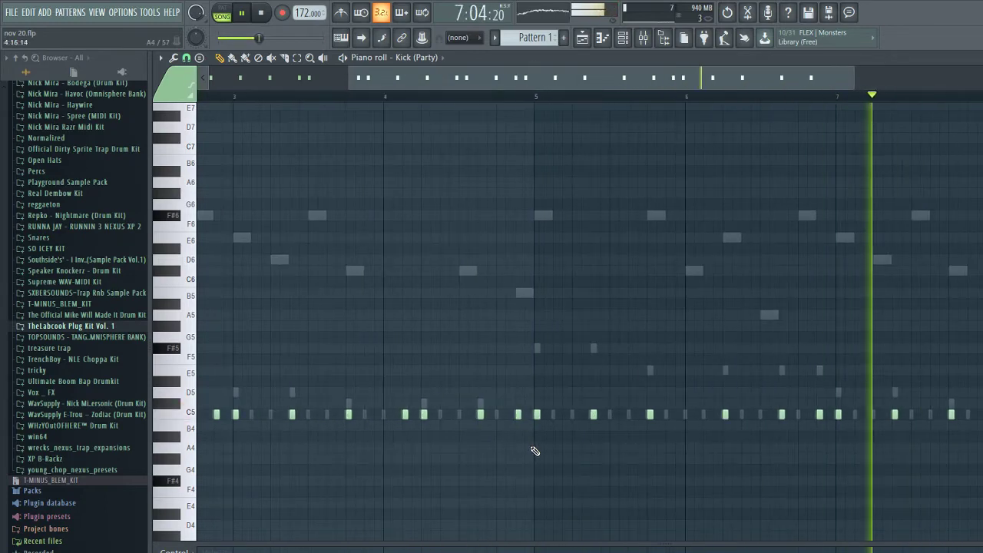
Add one extra C5 kick note near the end of bar 8 and another at 6:03
scroll(837, 450, up, 4)
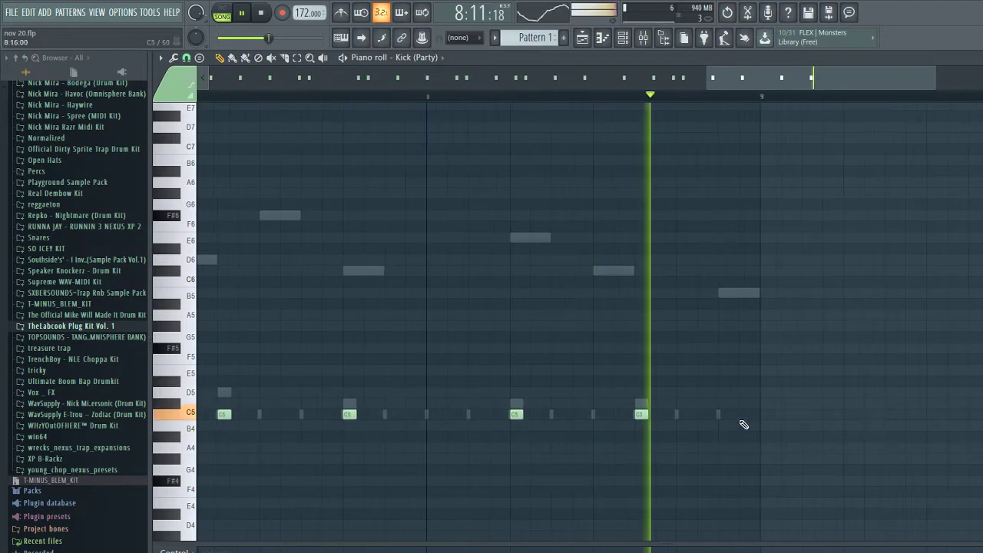
scroll(692, 435, down, 7)
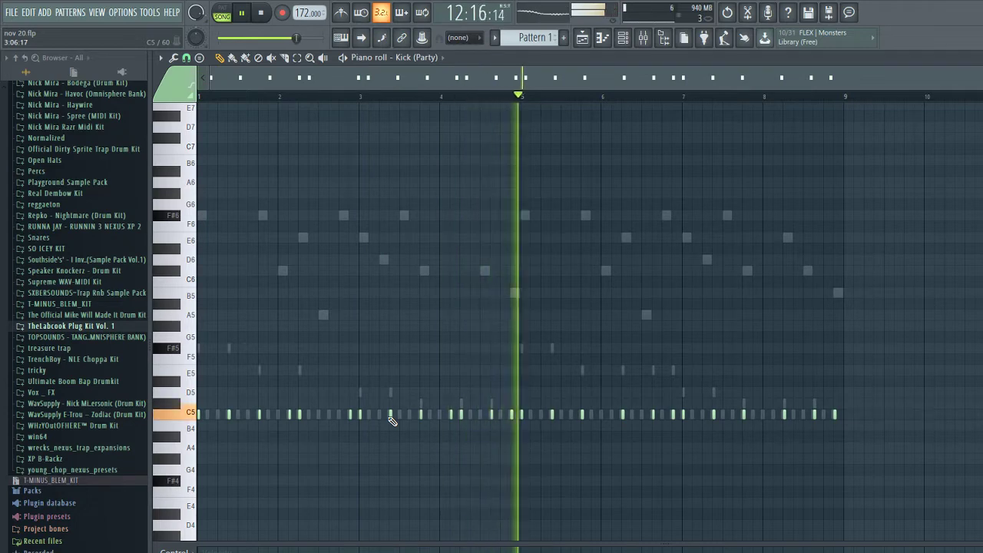
scroll(626, 458, up, 6)
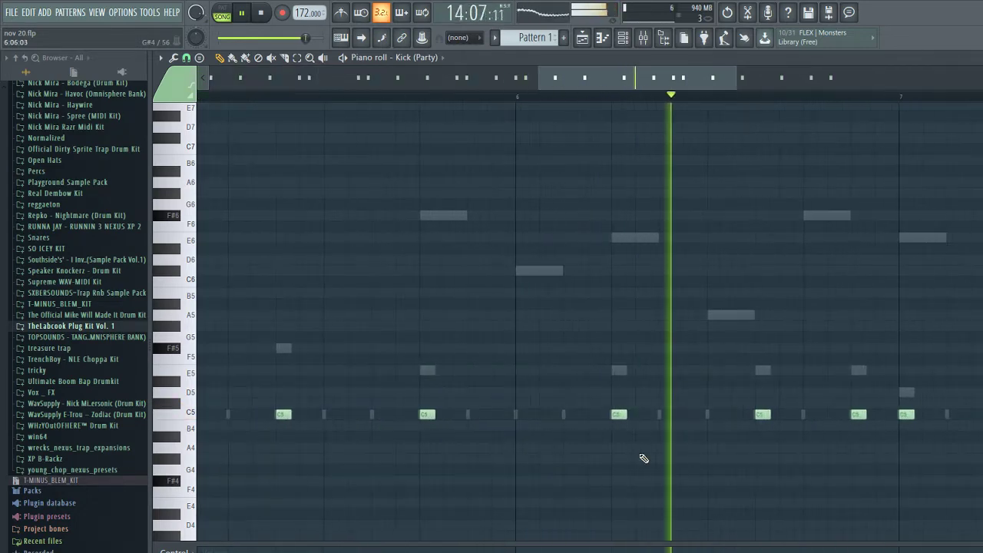
scroll(658, 465, down, 6)
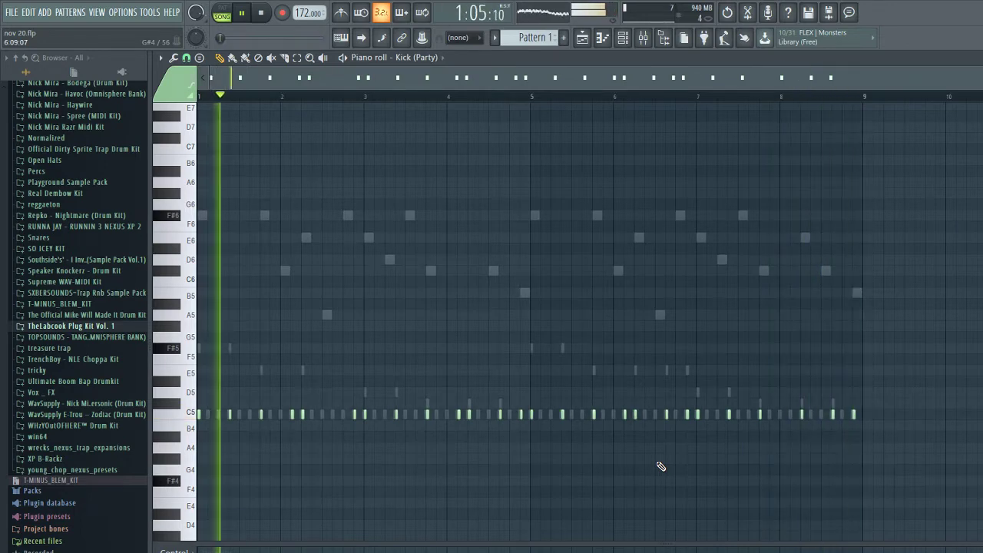
key(F6)
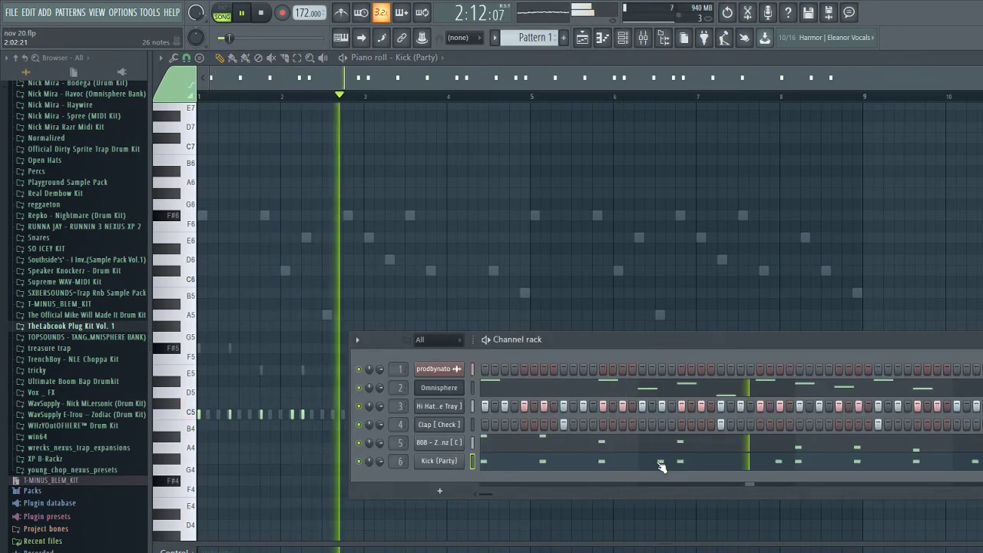
key(F9)
key(F9)
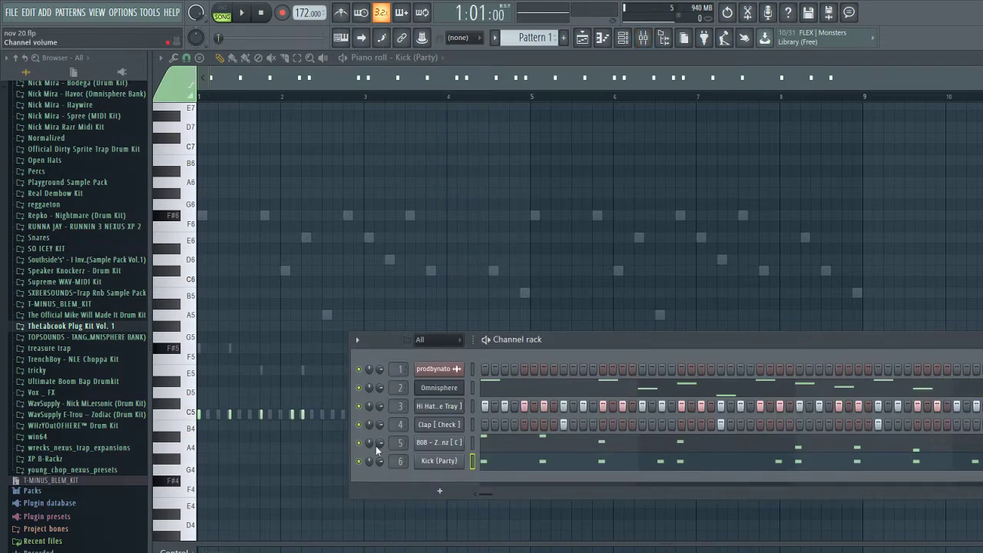
scroll(311, 451, up, 3)
key(F6)
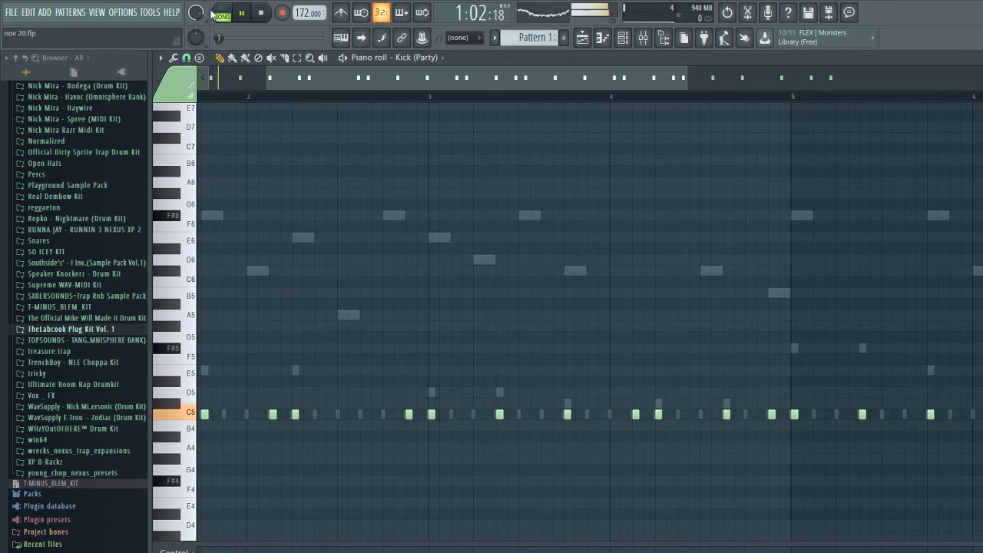
key(F6)
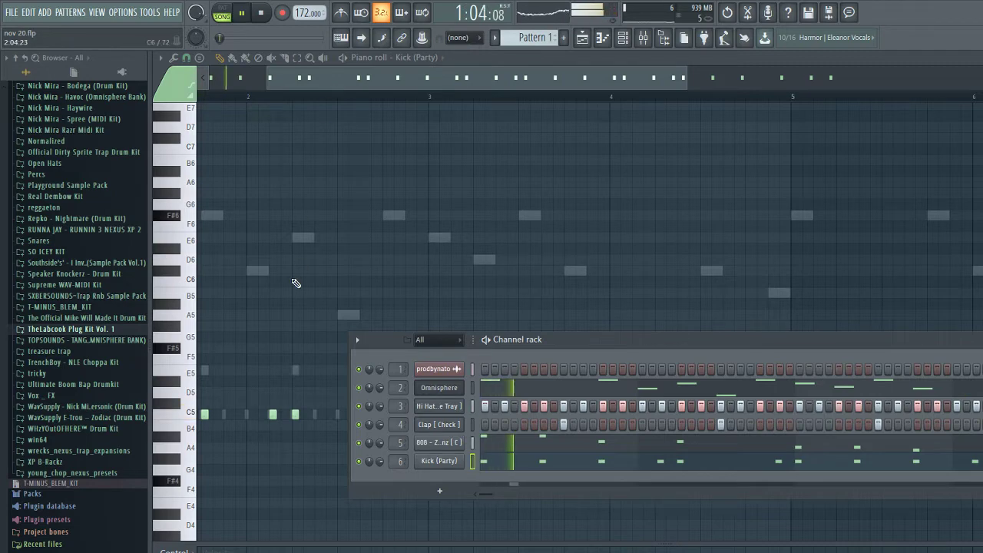
Delete the extra kick notes at 2:03 and 4:03
key(F6)
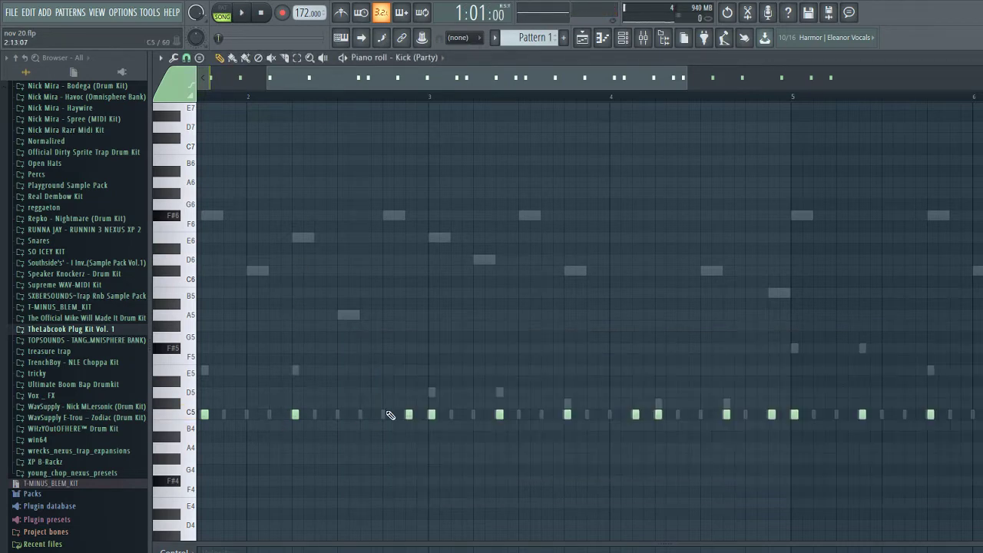
scroll(358, 83, down, 3)
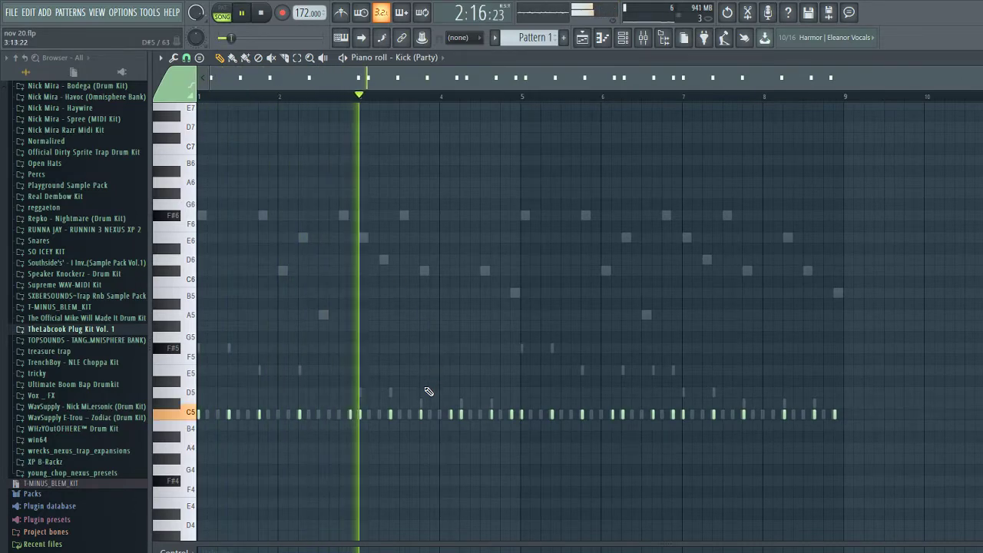
key(space)
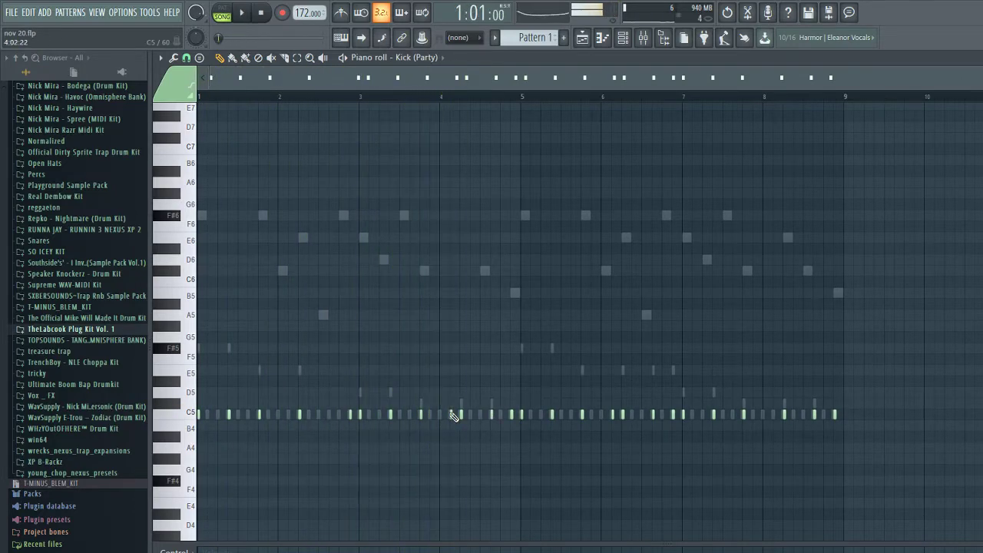
scroll(427, 448, up, 3)
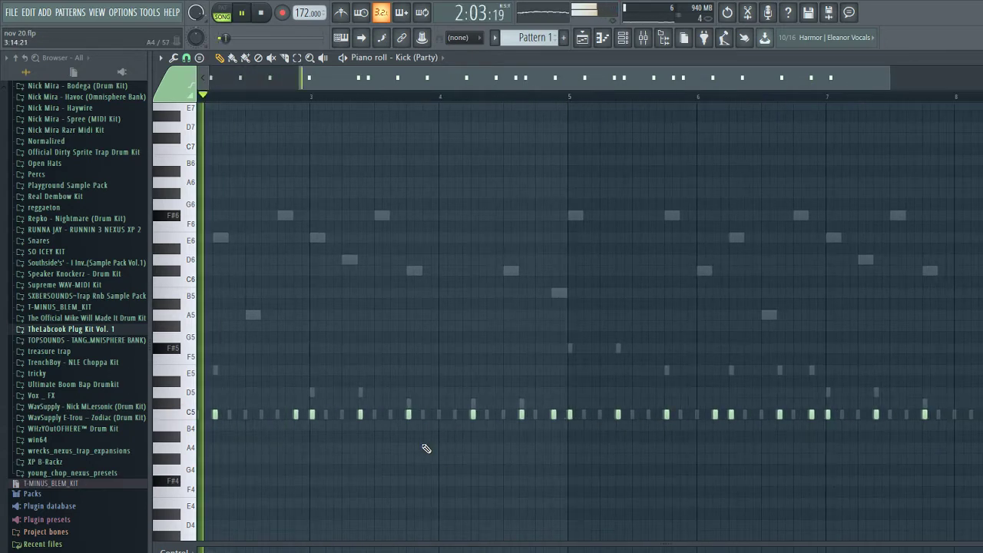
key(F6)
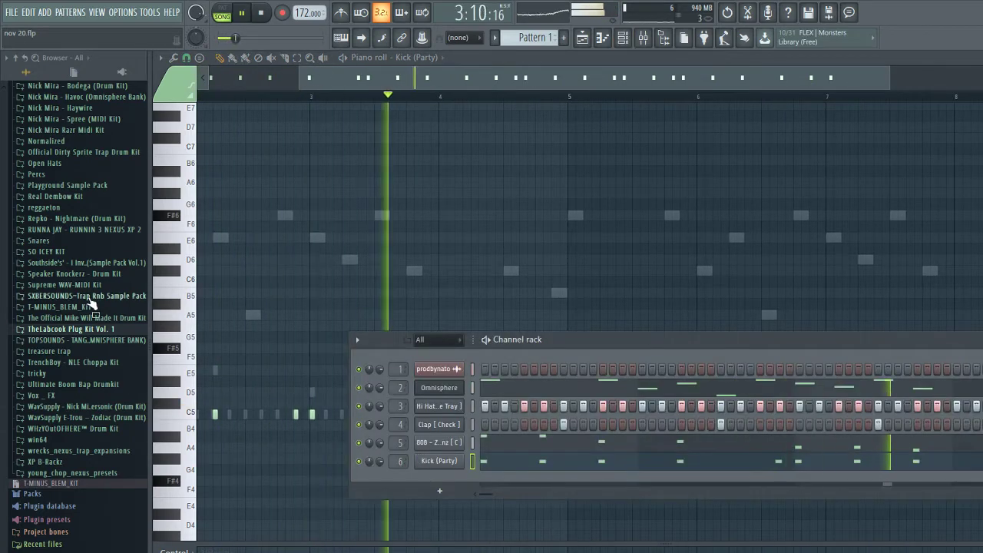
scroll(73, 313, up, 3)
scroll(73, 313, up, 3)
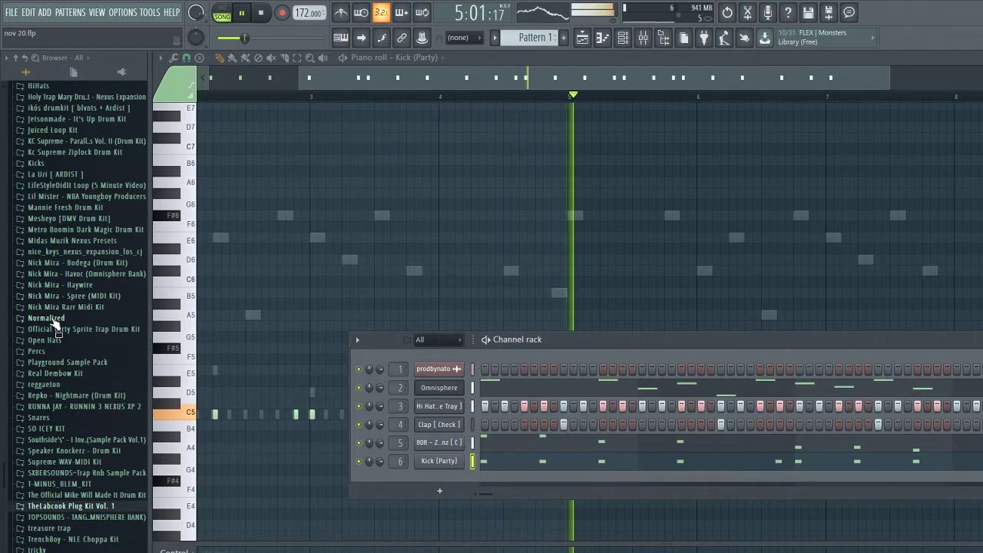
scroll(54, 326, down, 5)
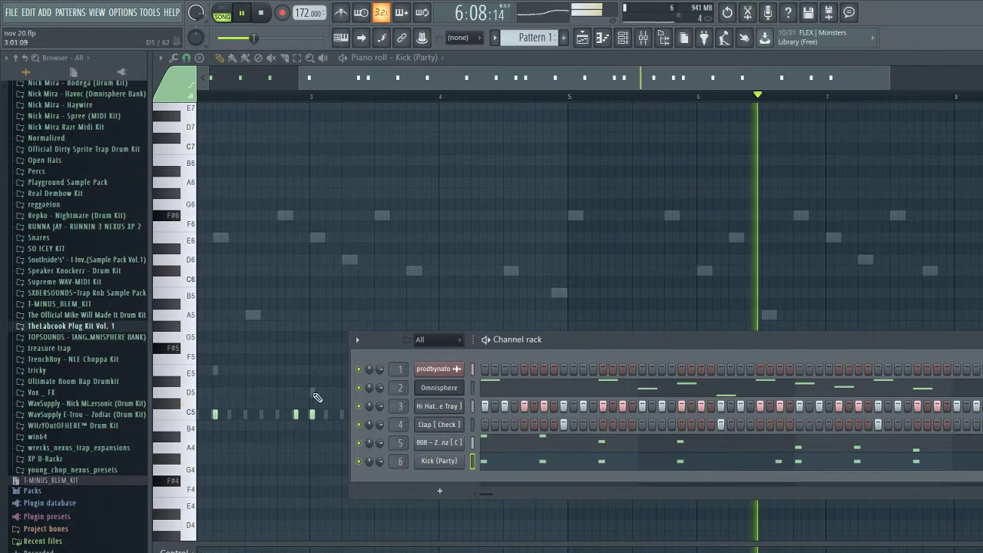
Delete the extra kick note at 6:03 and restart playback from the beginning
key(F6)
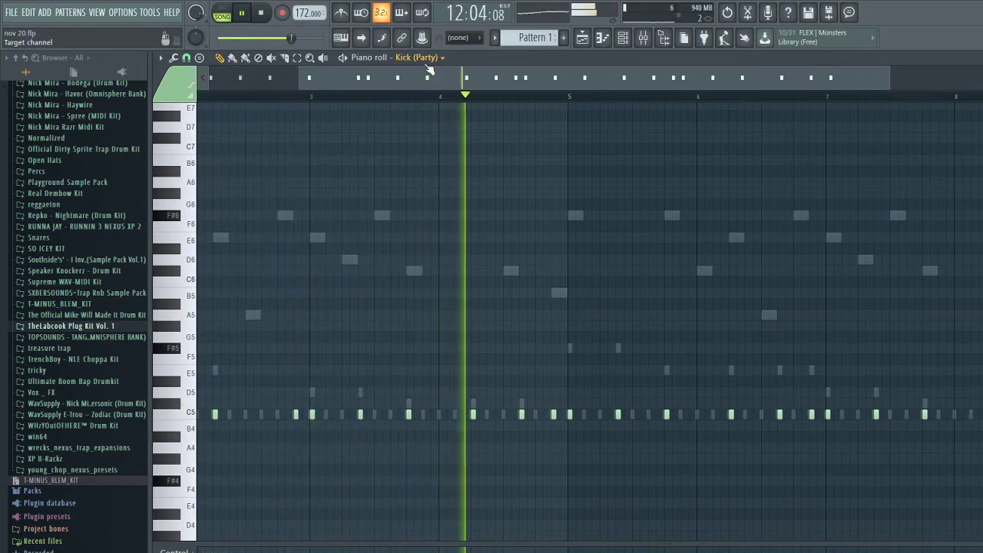
key(space)
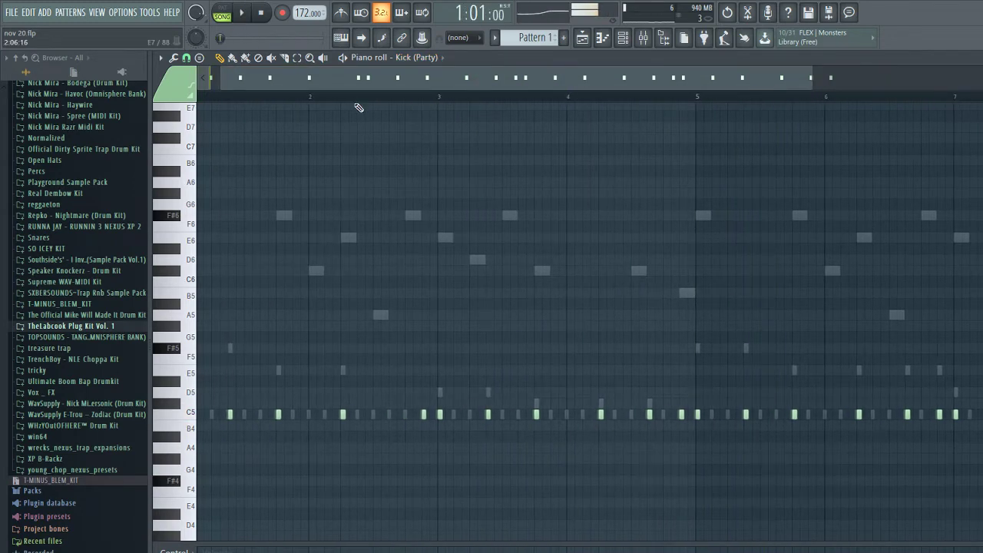
Open the Hi Hat [Ice Tray] piano roll and replace one C5 hat in the second half of bar 1 with short A4 and G#4 notes
key(F6)
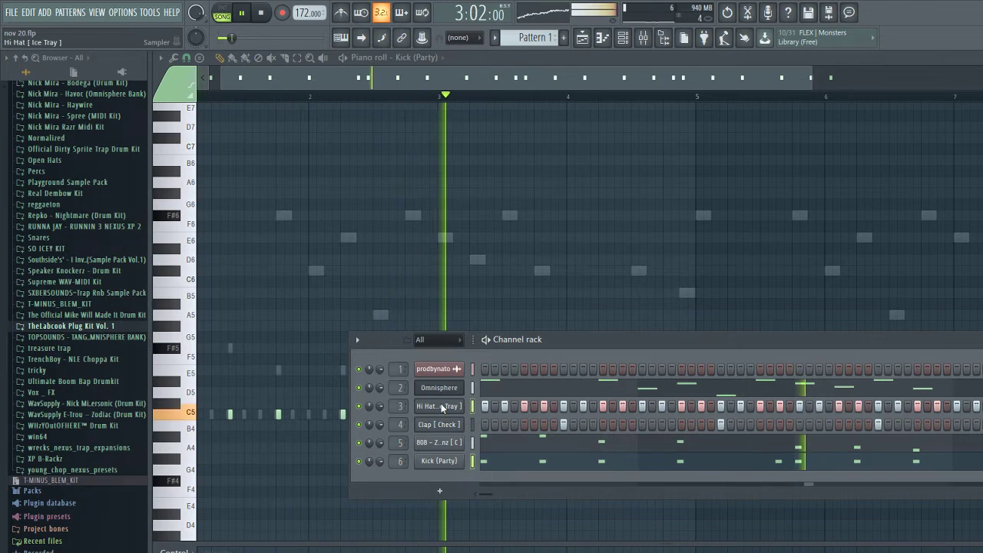
key(F7)
scroll(463, 162, up, 3)
drag(461, 80, 355, 90)
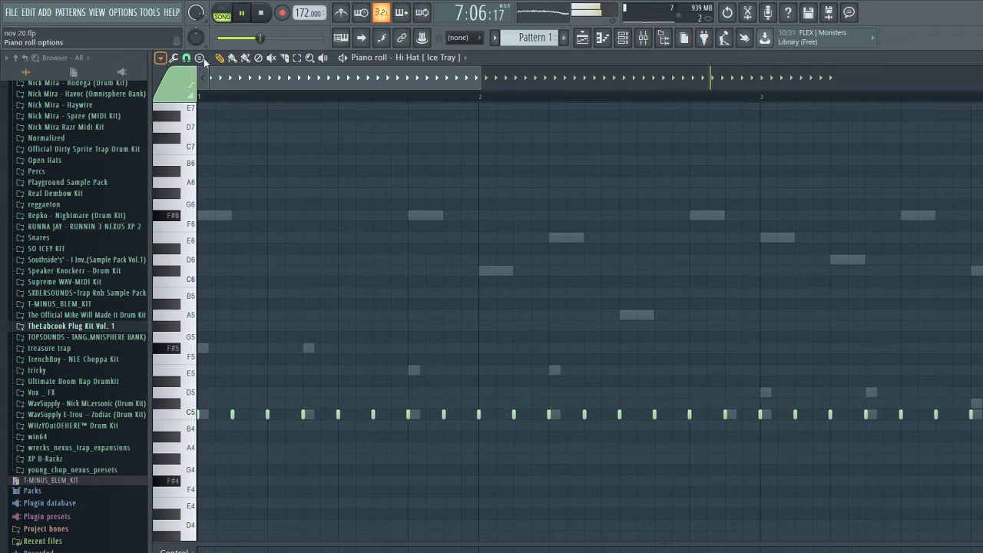
scroll(314, 384, up, 3)
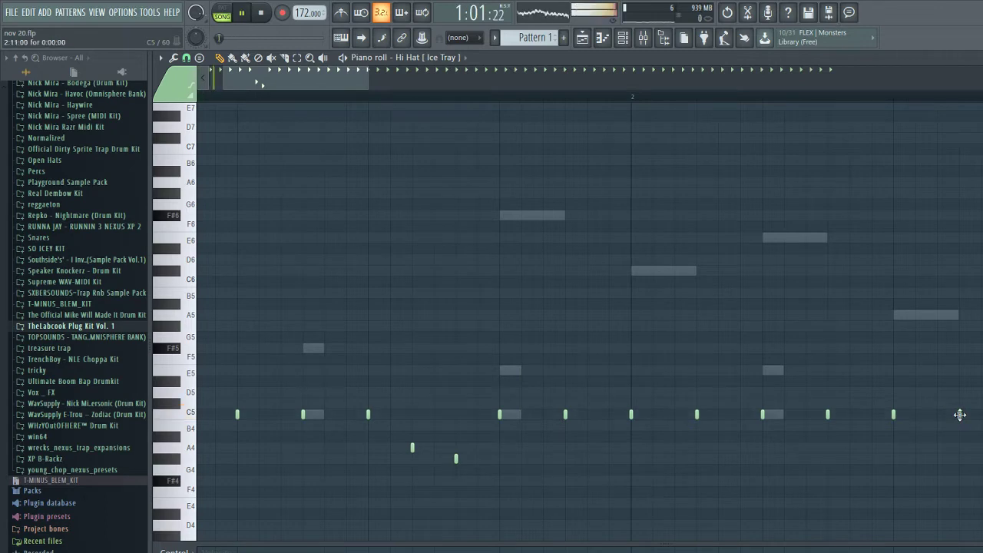
Add two C5 hats in the second half of bar 2 to form a four-note roll, and lower the roll to E4
click(919, 415)
click(937, 415)
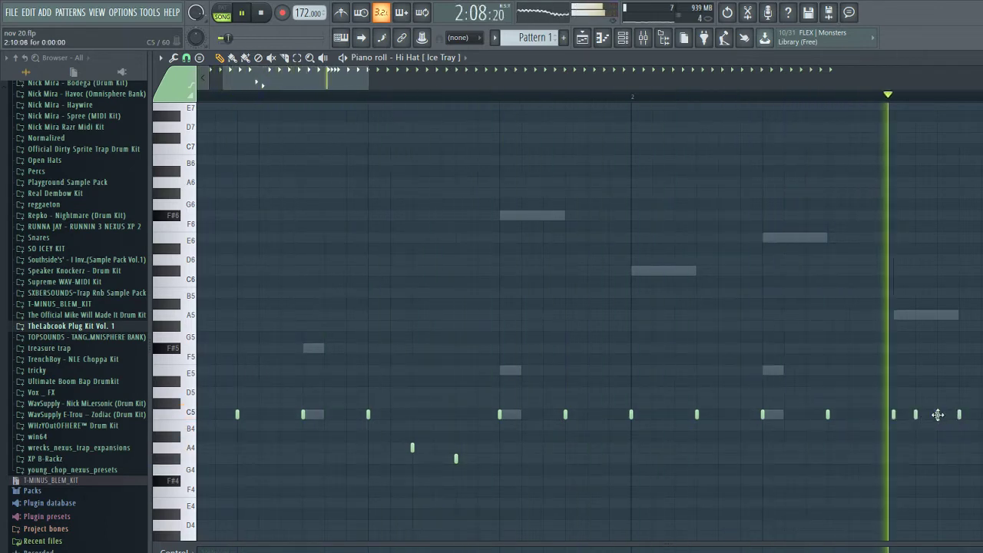
key(space)
scroll(944, 437, down, 3)
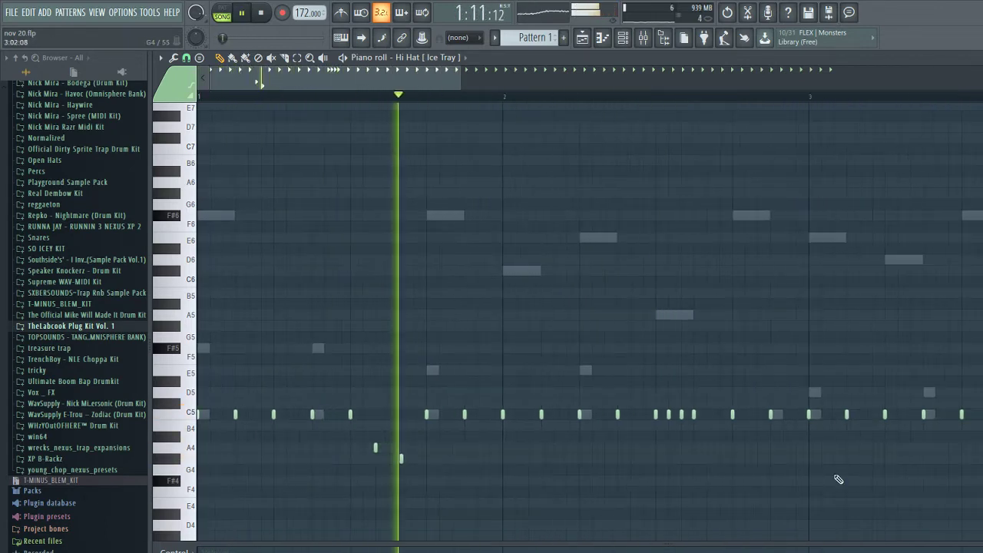
key(space)
scroll(755, 461, up, 2)
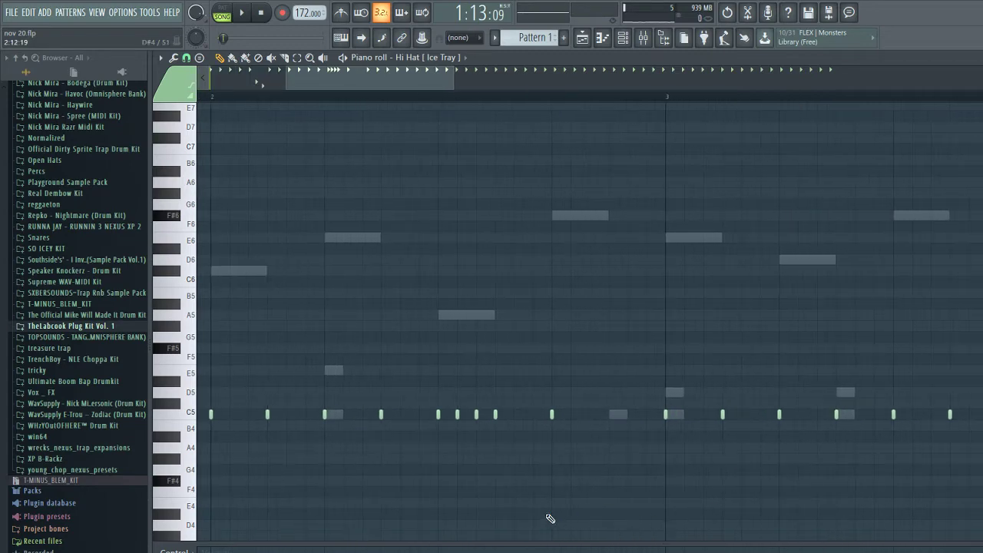
scroll(550, 519, down, 1)
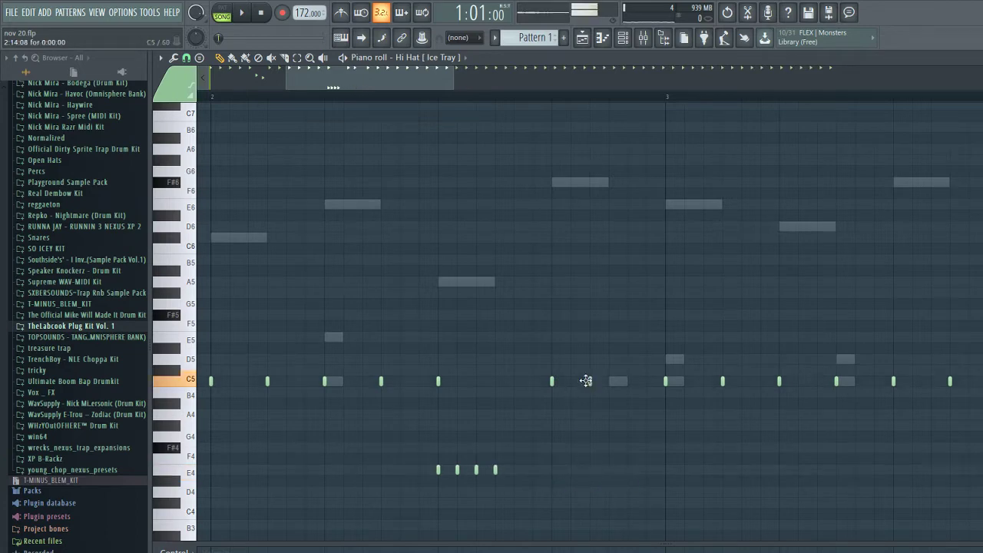
Replace the C5 hat at the end of bar 2 with two more closely spaced C5 hats and play it back
click(629, 383)
key(space)
scroll(476, 425, down, 5)
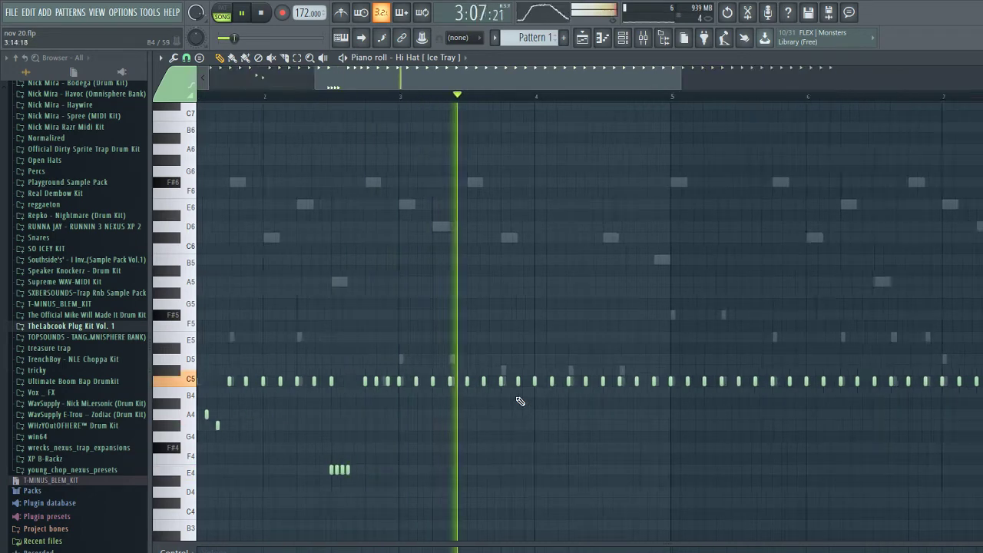
Replace one C5 hat in the second half of bar 3 with descending B4 and A4 notes and play it back
scroll(458, 389, up, 5)
key(space)
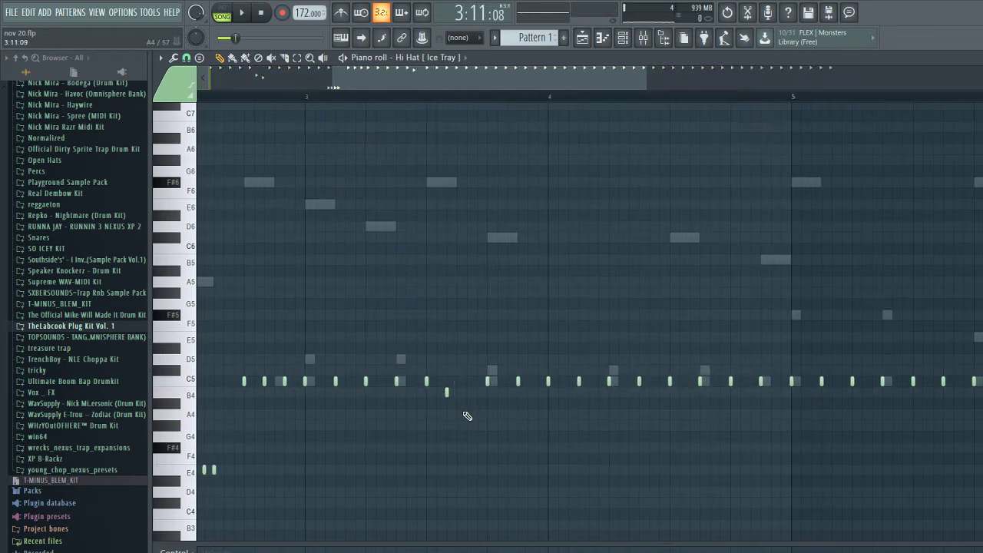
key(space)
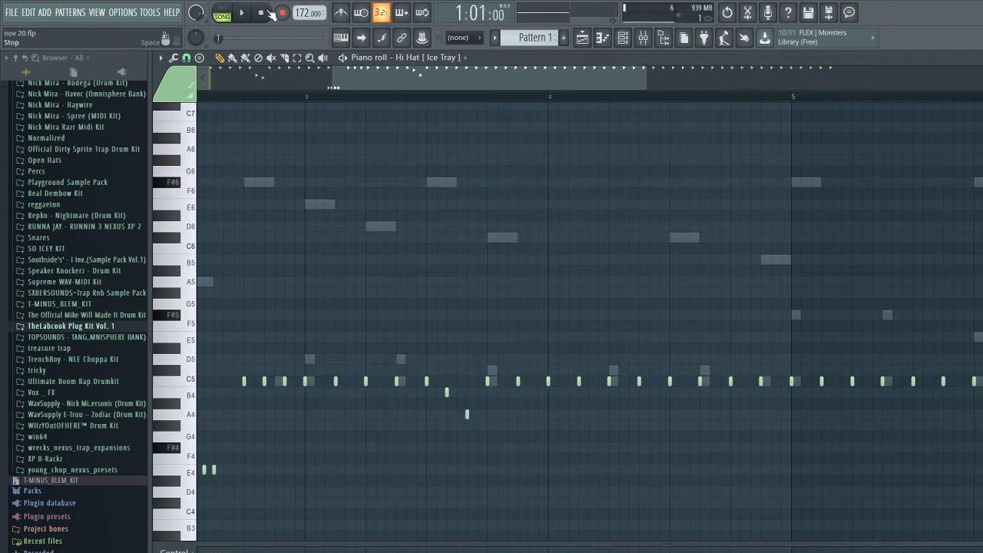
scroll(335, 194, down, 5)
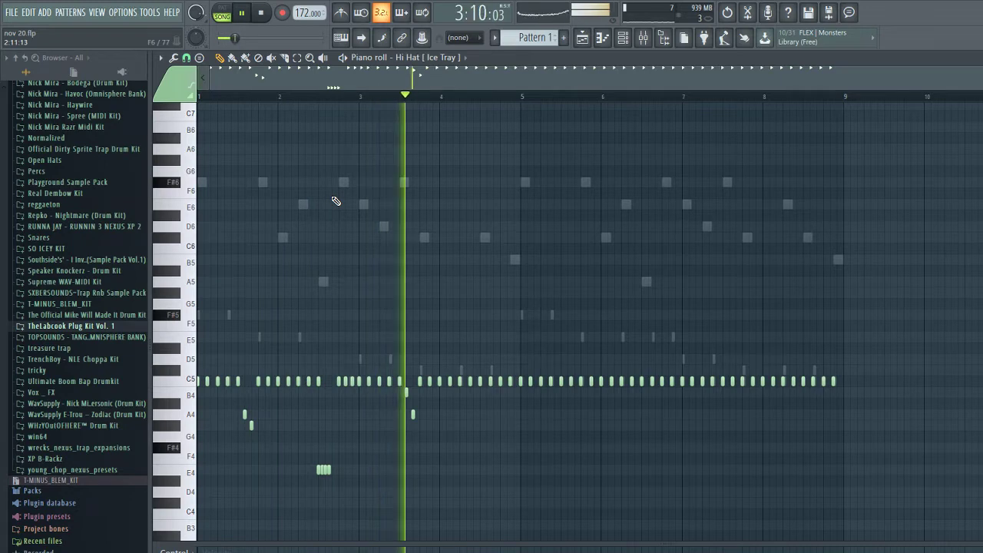
Replace one C5 hat before the middle of bar 4 with three short E4 hats and play it back
scroll(458, 417, up, 3)
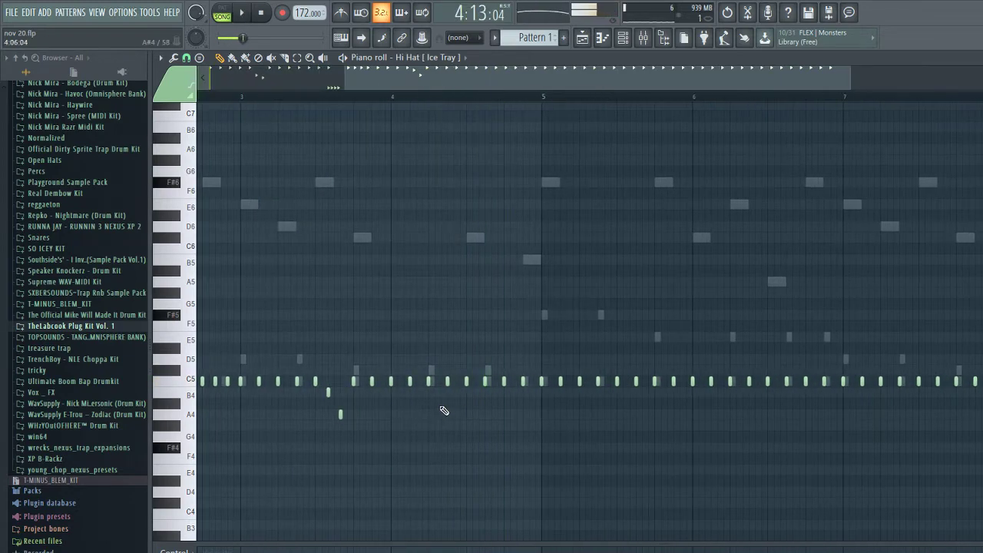
scroll(449, 399, up, 2)
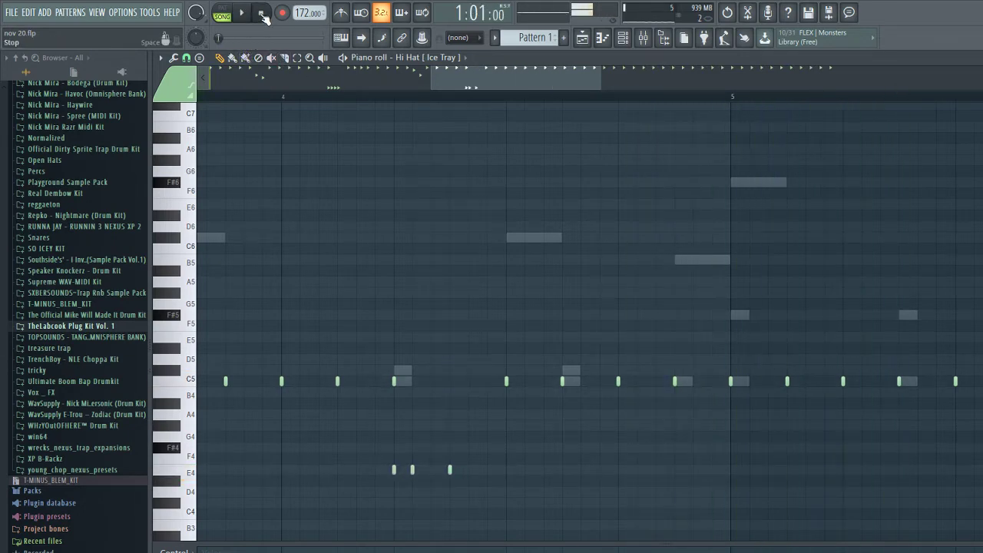
key(space)
scroll(377, 323, down, 4)
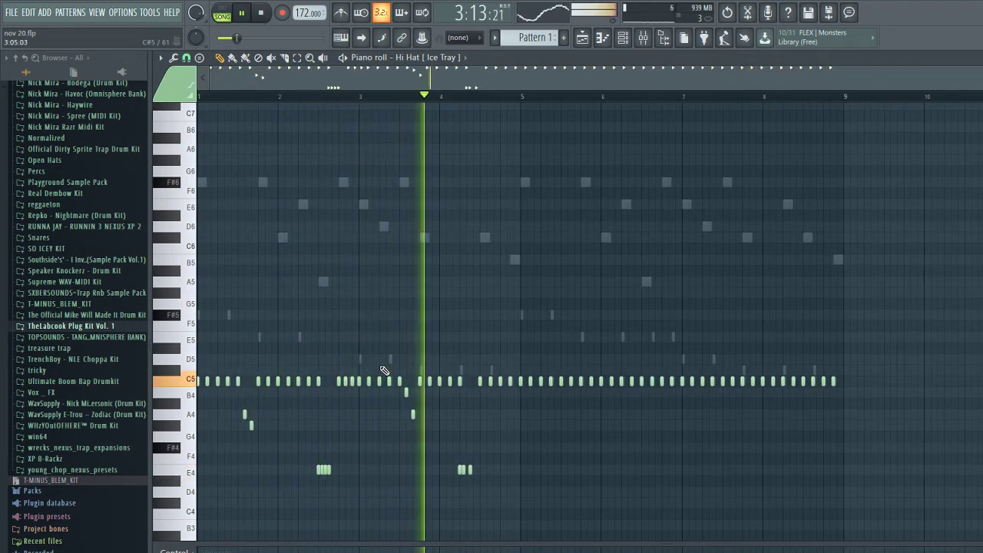
Replace the C5 hat between the two C5 hats in the second half of bar 5 with two evenly spaced C5 hats
scroll(569, 412, up, 2)
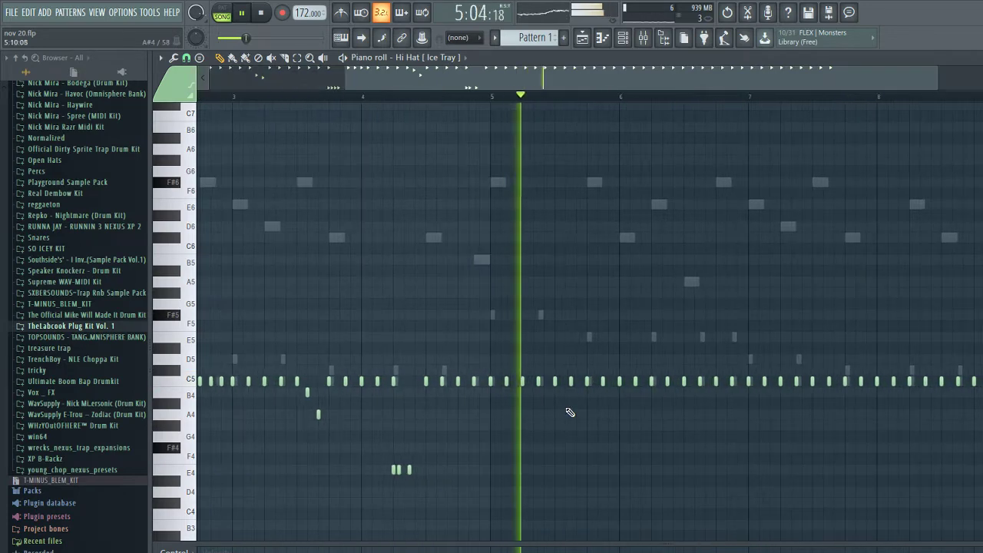
key(space)
scroll(523, 392, up, 2)
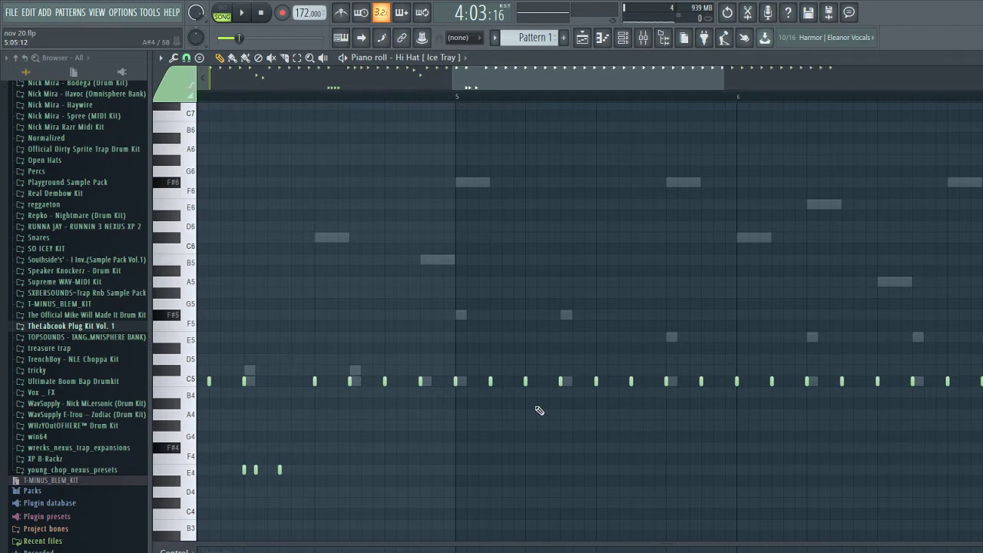
scroll(540, 411, down, 3)
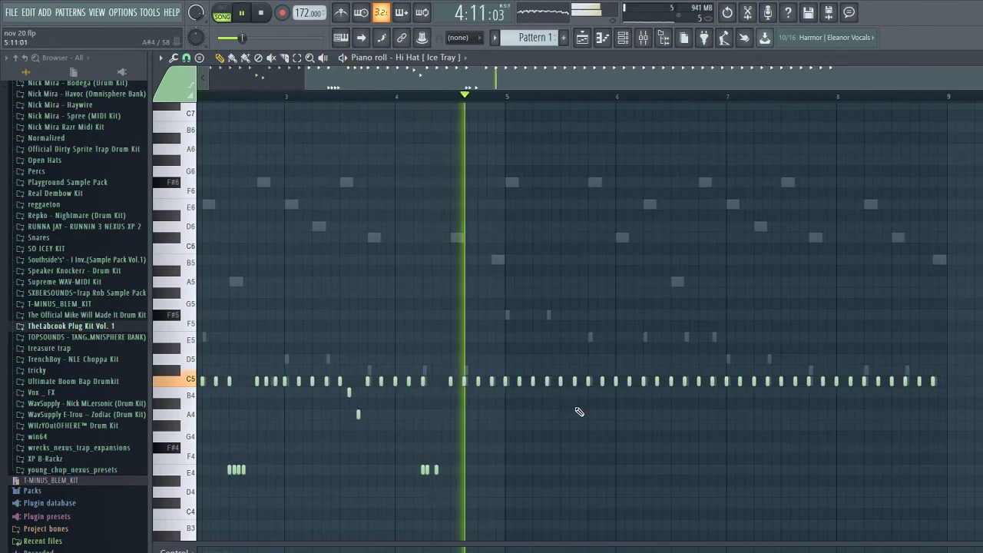
scroll(577, 407, up, 1)
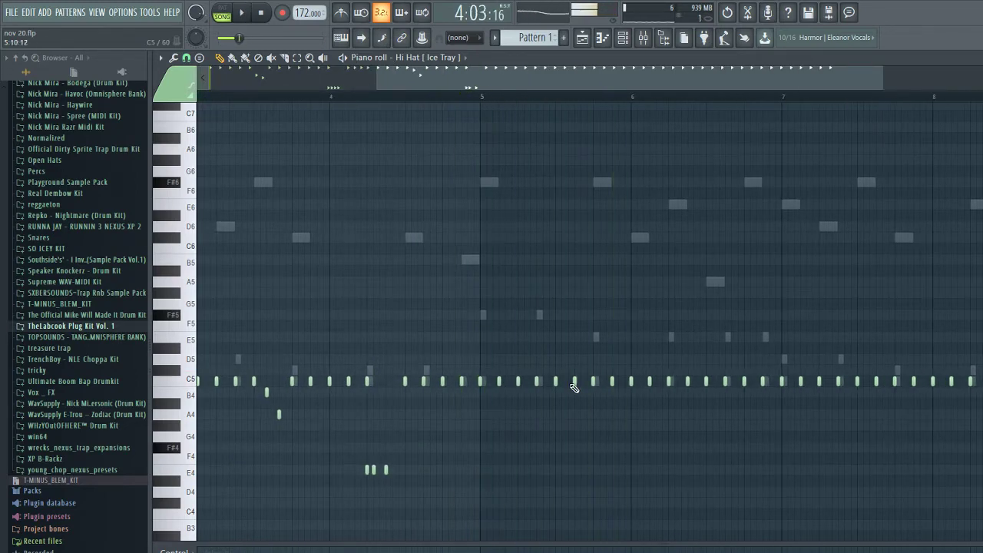
scroll(570, 387, up, 3)
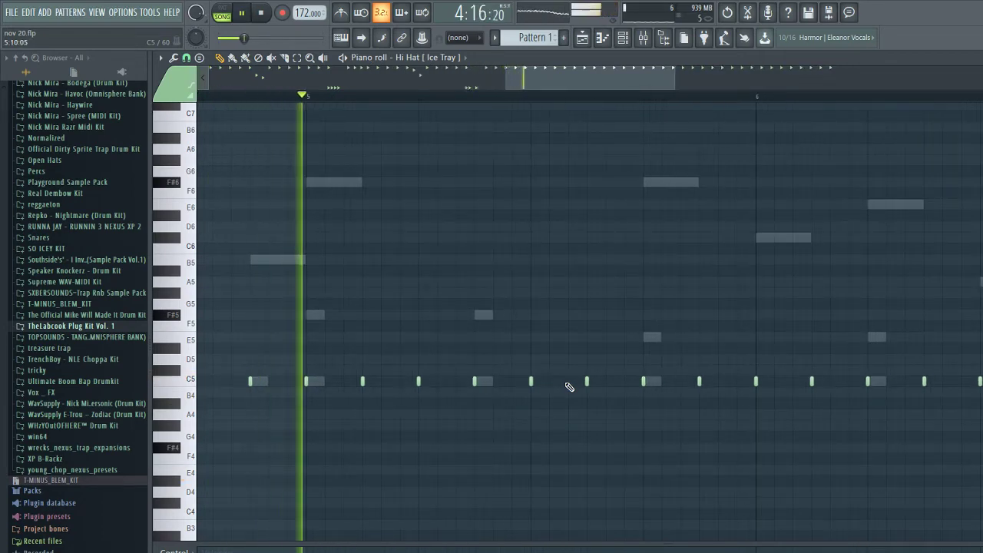
click(569, 384)
right_click(587, 384)
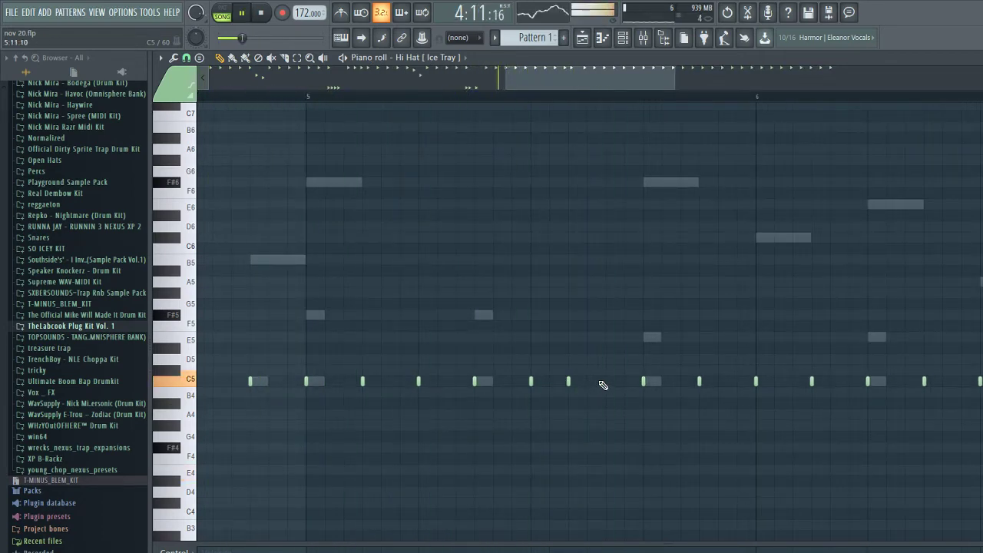
click(604, 382)
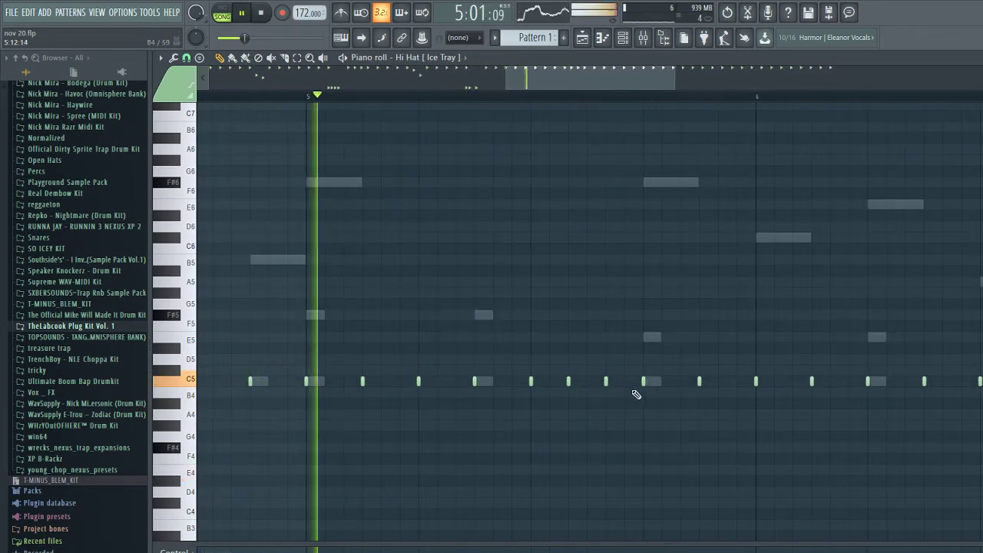
Add an extra C5 hat just after the 6:05 hat in bar 6 and listen to it
click(888, 382)
scroll(952, 418, down, 7)
scroll(768, 468, up, 3)
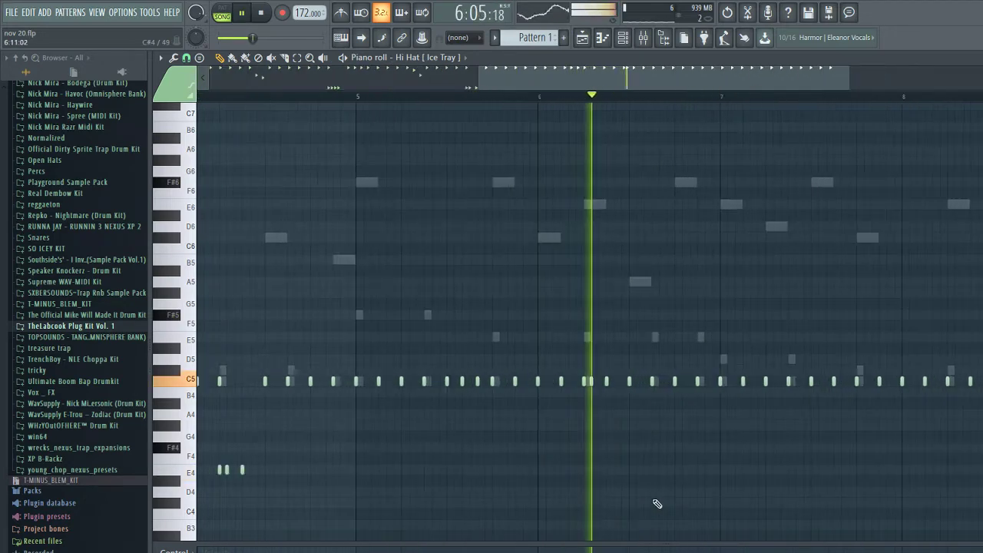
Replace the last C5 hat of bar 6 with two C#5 hats and play them back
scroll(757, 454, up, 1)
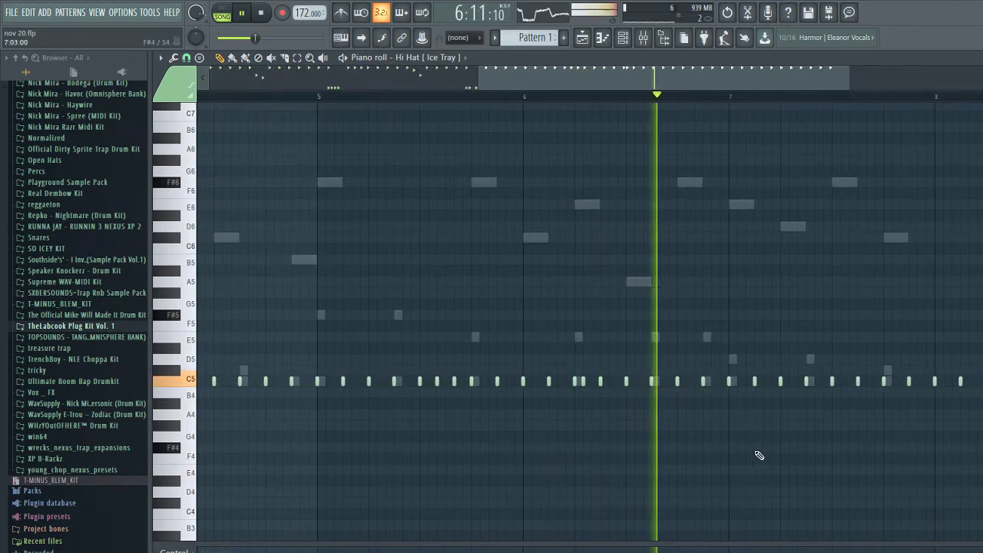
scroll(695, 434, up, 5)
click(696, 392)
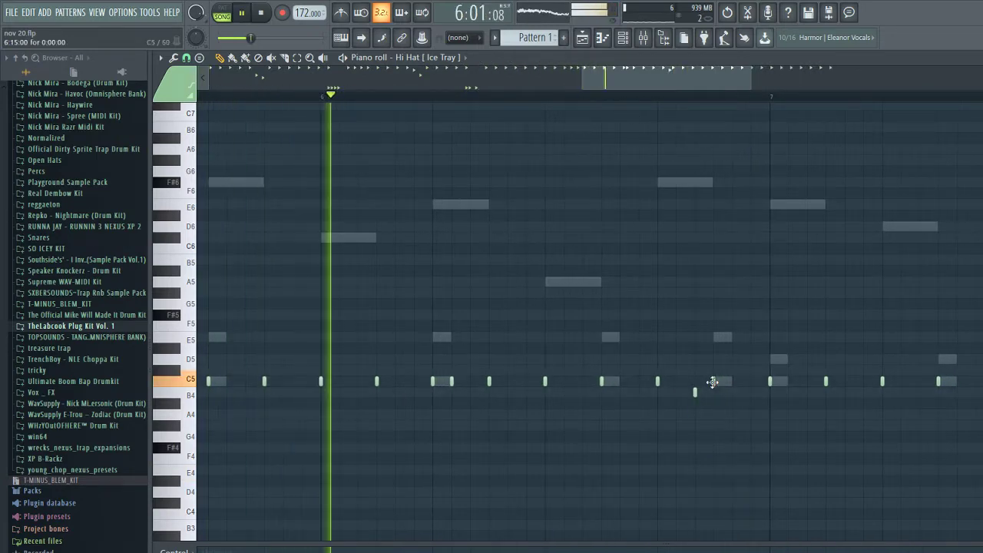
click(732, 392)
key(space)
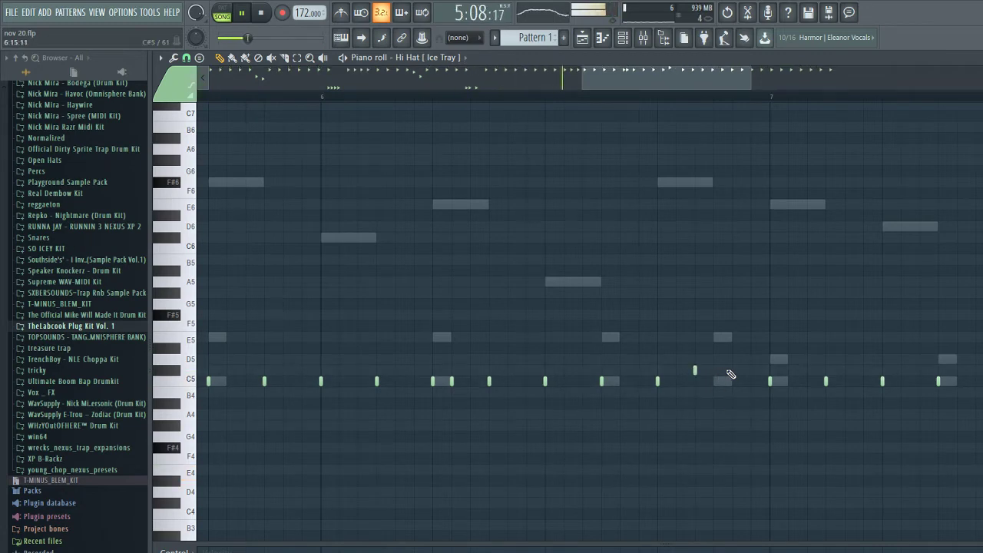
scroll(768, 400, down, 9)
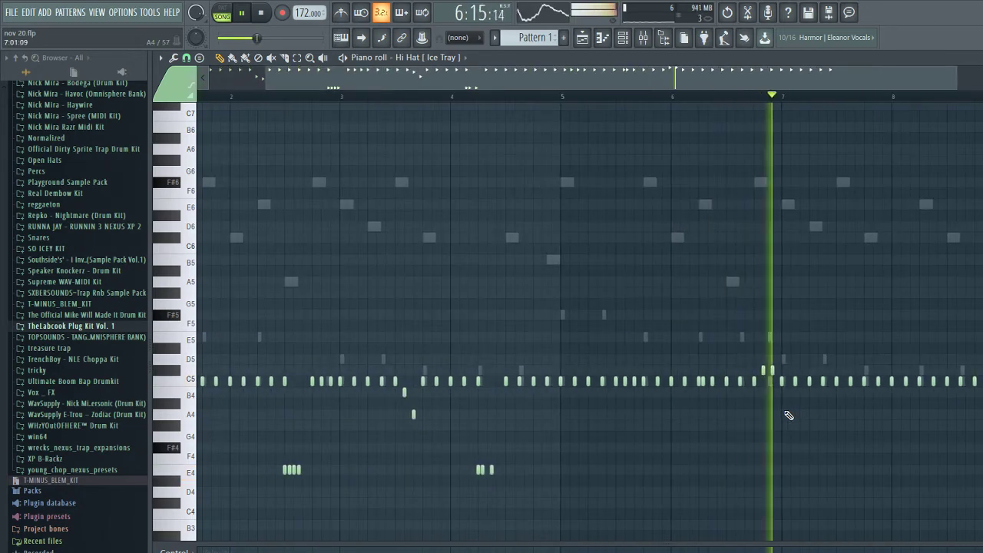
Replace the last C5 hat of bar 7 with two C#5 hats, matching the end of bar 6
scroll(891, 415, up, 2)
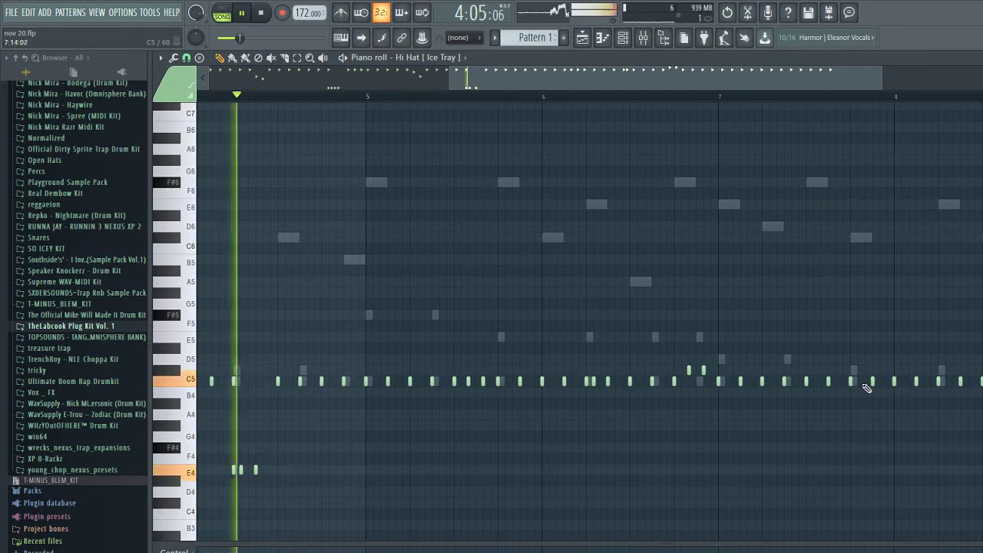
scroll(868, 387, up, 3)
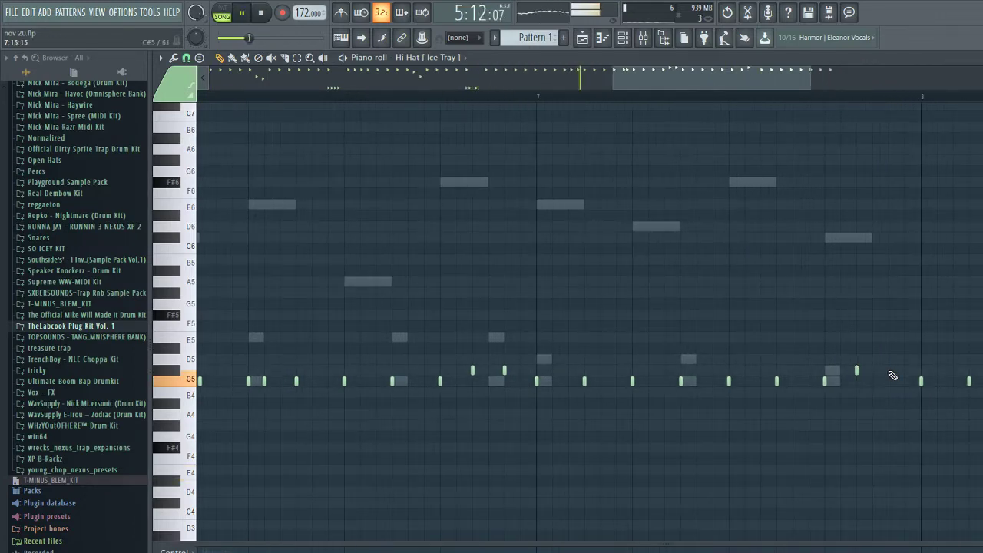
scroll(914, 410, down, 5)
Rework the end of bar 8 into two closely spaced C5 hats followed by three B4 hats
scroll(906, 440, up, 4)
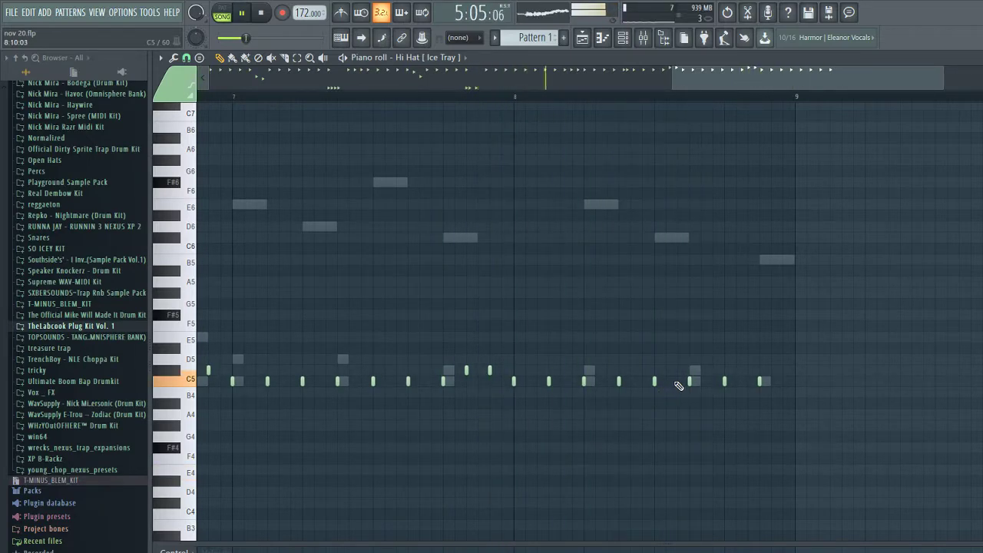
click(748, 394)
right_click(760, 383)
click(771, 394)
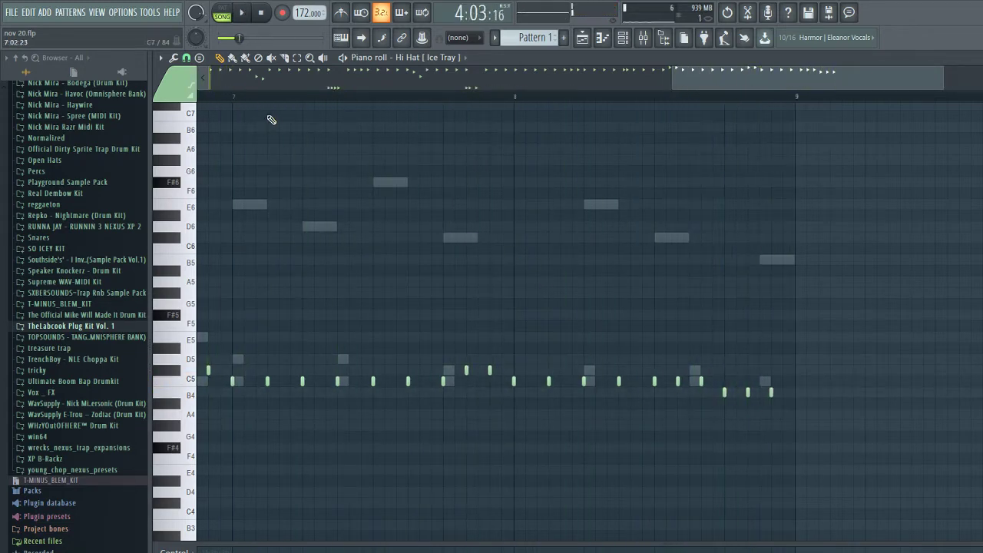
Add two C5 hats between 8:03 and 8:05 to form a quick roll and play the pattern back
click(527, 382)
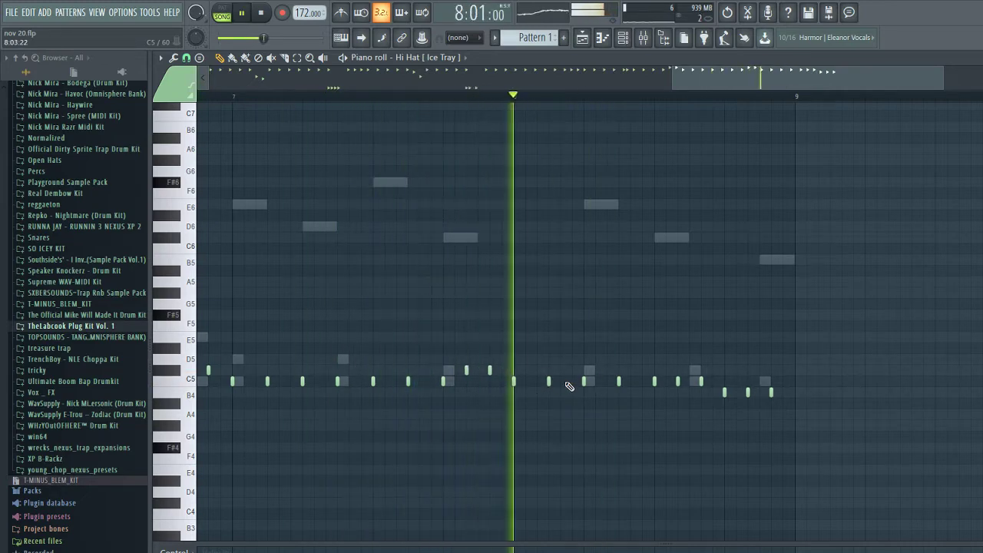
click(560, 382)
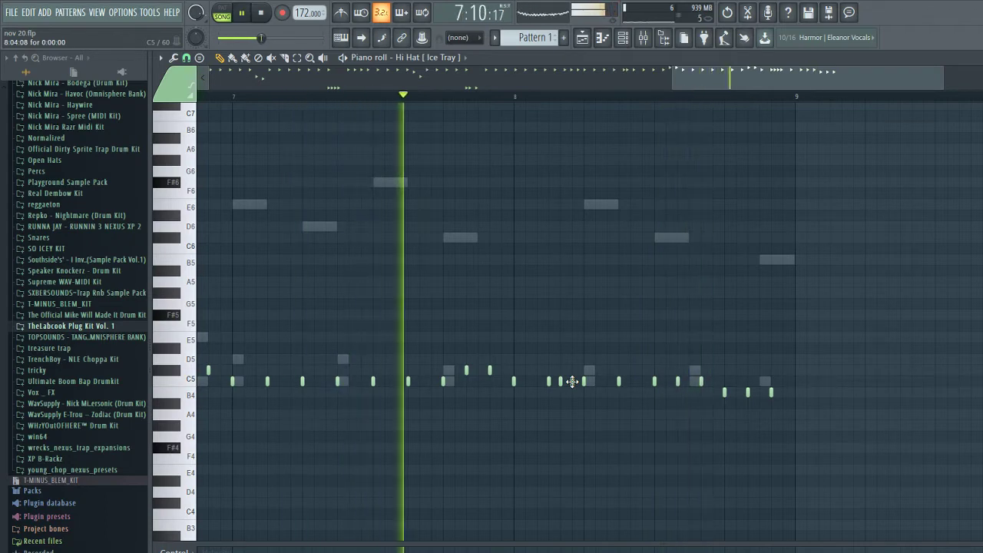
scroll(368, 425, down, 5)
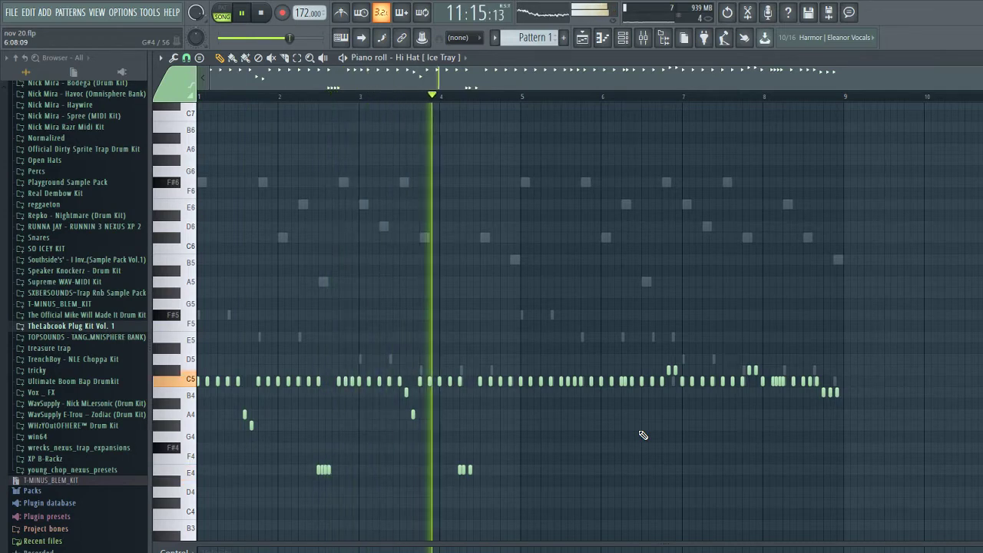
Add two C5 hats between 7:03 and 7:05 to form a quick roll and play the pattern back
scroll(699, 431, up, 3)
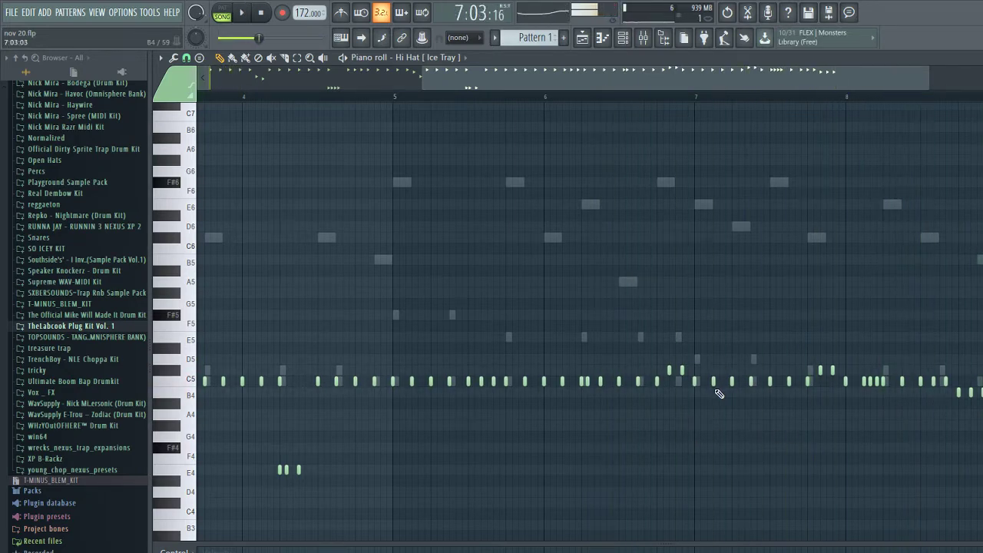
scroll(719, 393, up, 2)
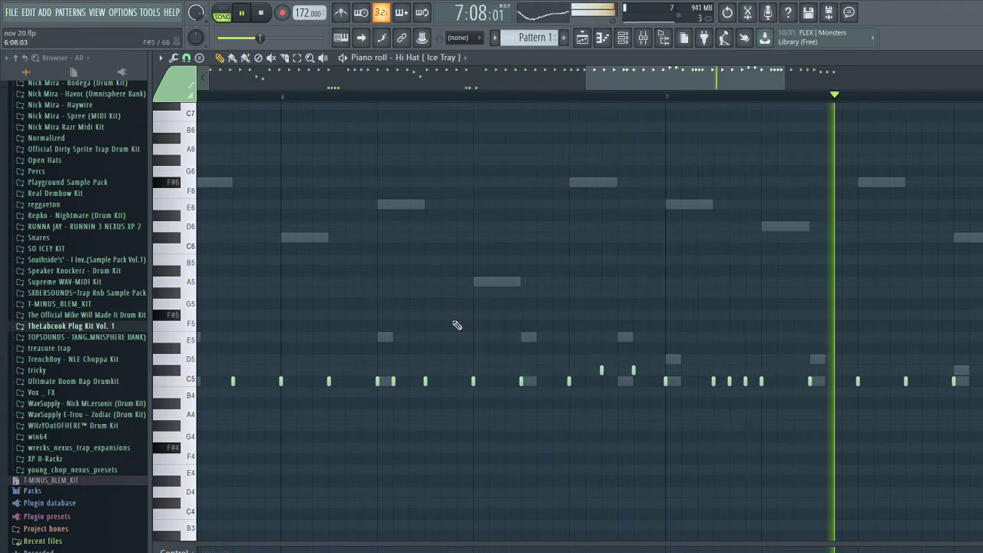
scroll(456, 329, down, 3)
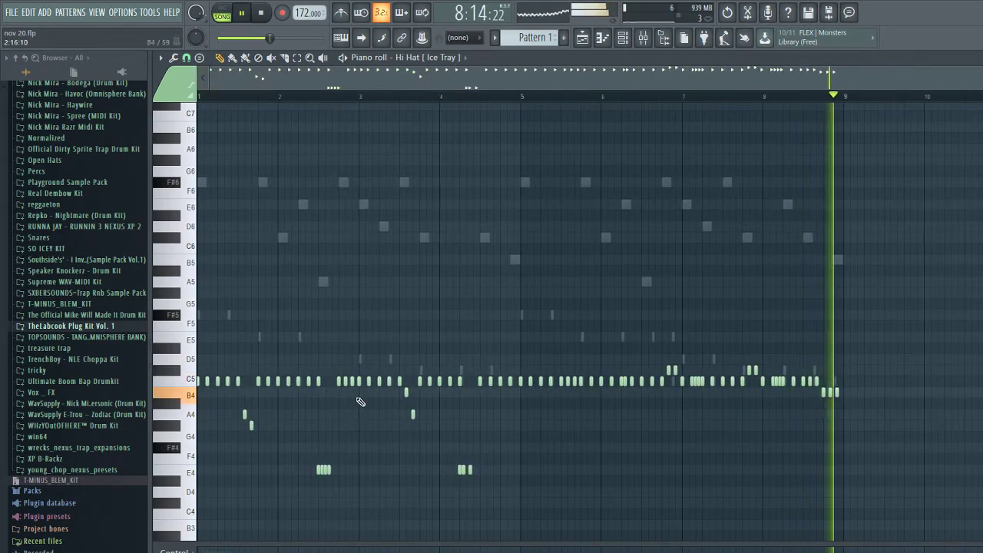
Replace the C5 hats between 5:09 and 5:13 with a B4 hat followed by an A4 hat, matching the drop in bar 3
scroll(539, 455, up, 2)
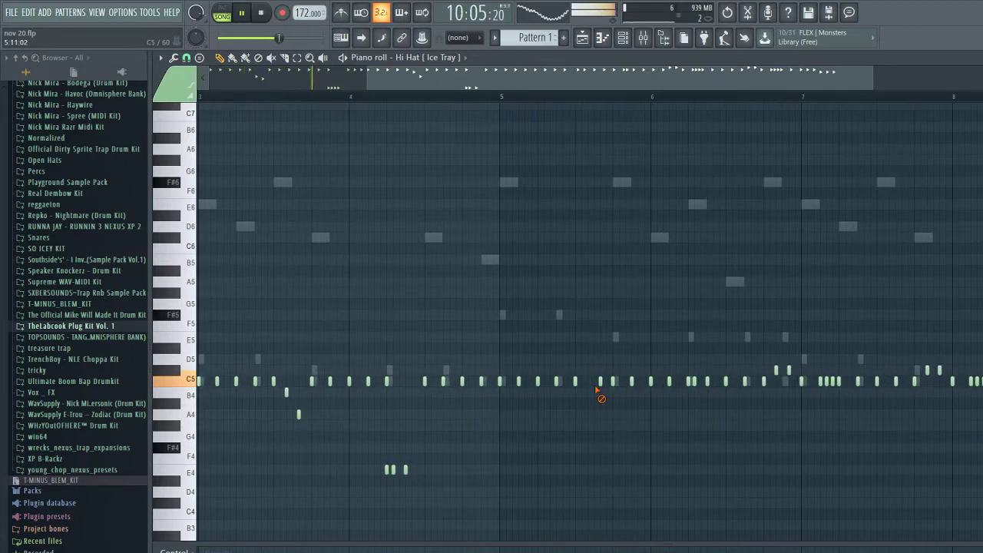
scroll(604, 386, up, 2)
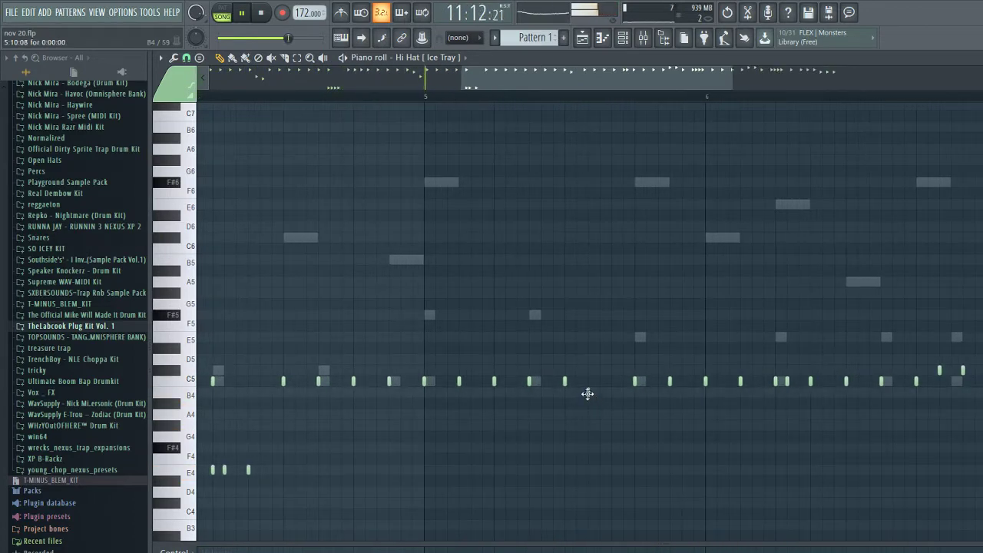
scroll(618, 415, down, 4)
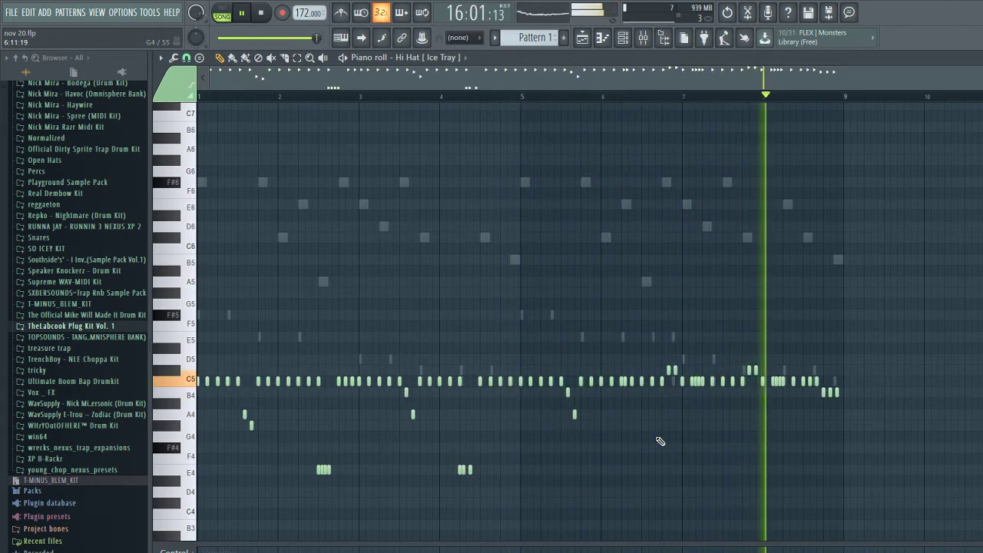
Inspect the Fruity parametric EQ 2 on mixer Insert 3, then return to the hi-hat piano roll and listen to the pattern
key(F9)
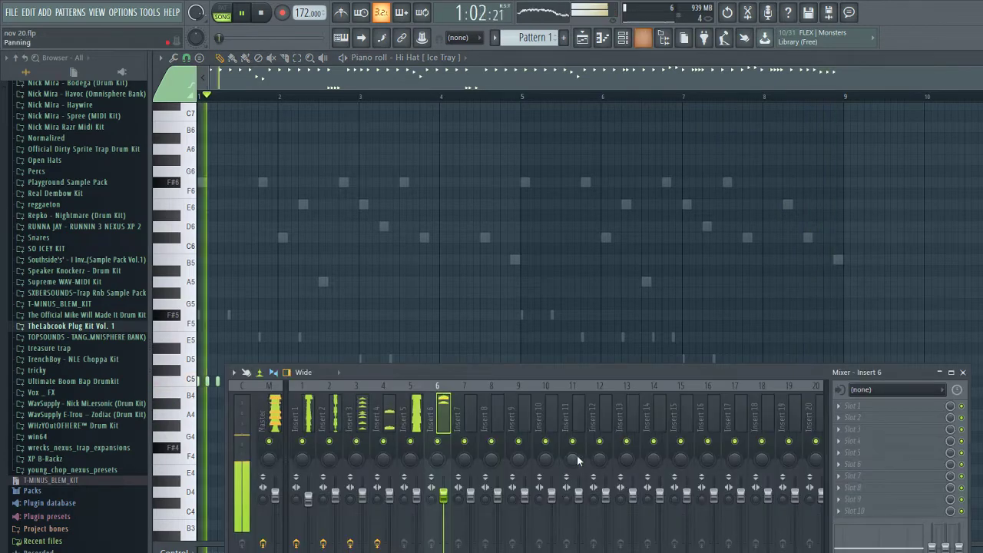
click(337, 415)
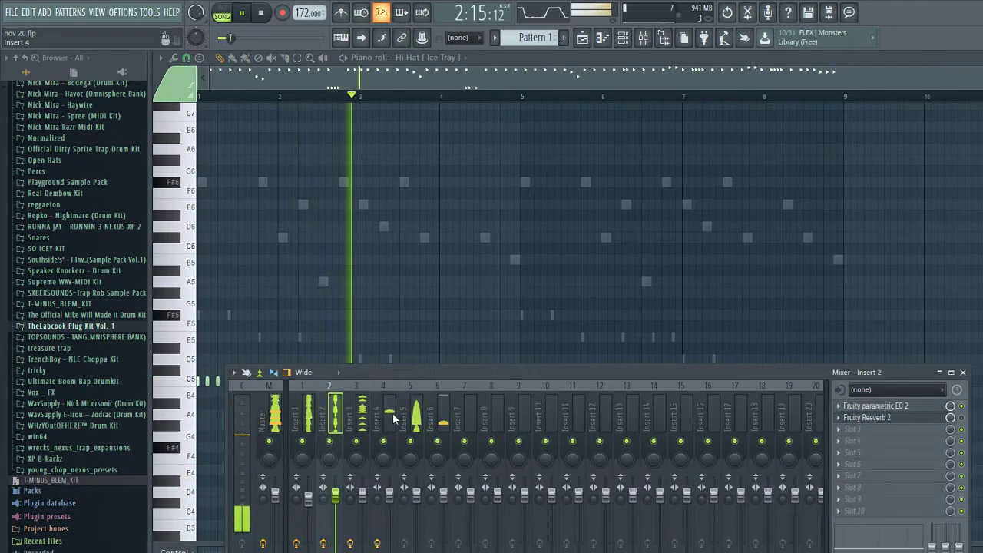
click(364, 417)
click(860, 406)
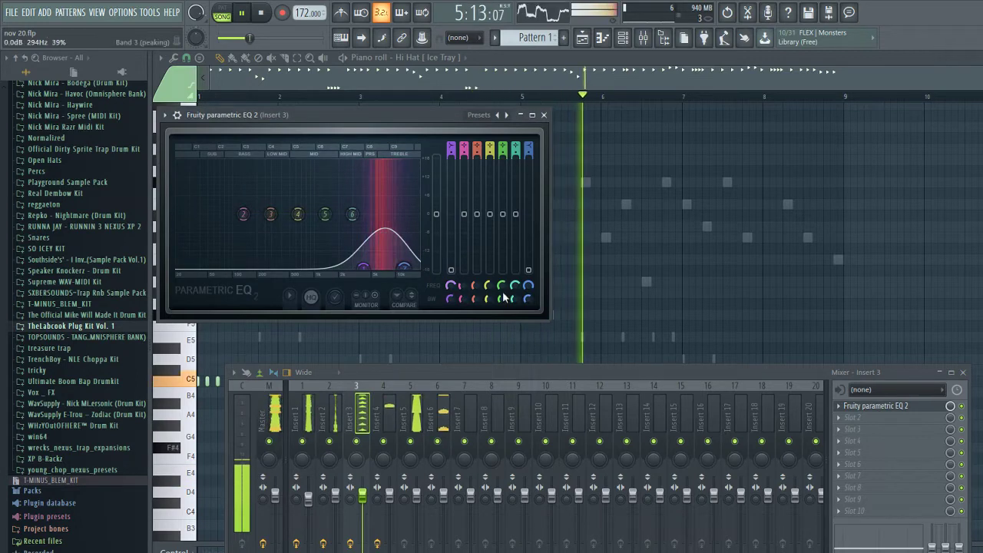
key(F7)
scroll(566, 471, up, 2)
scroll(567, 471, up, 3)
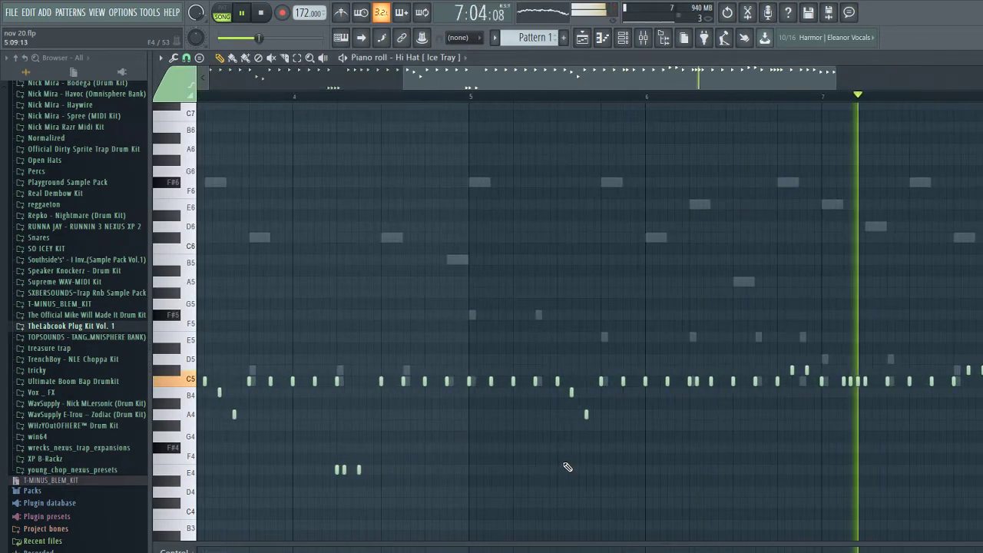
scroll(698, 428, down, 1)
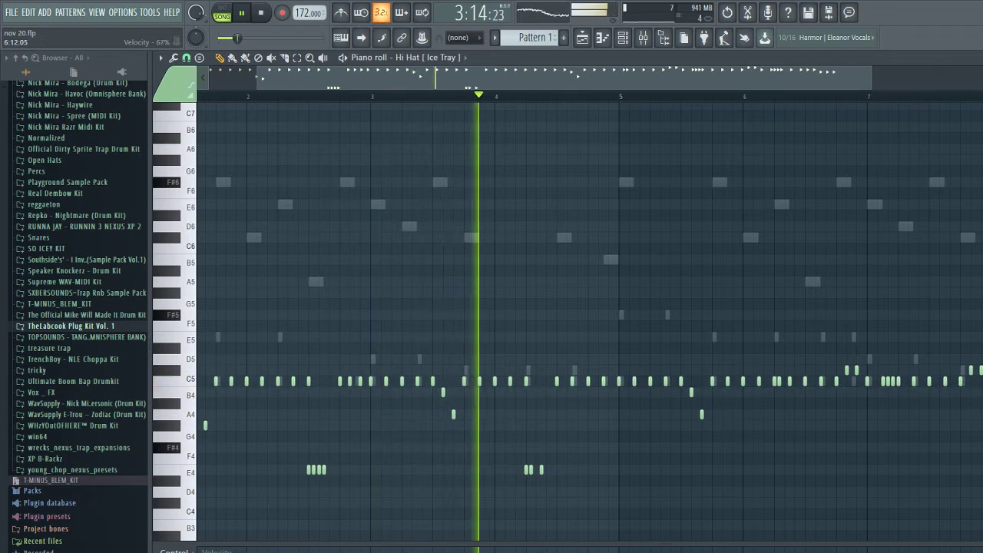
scroll(829, 516, down, 1)
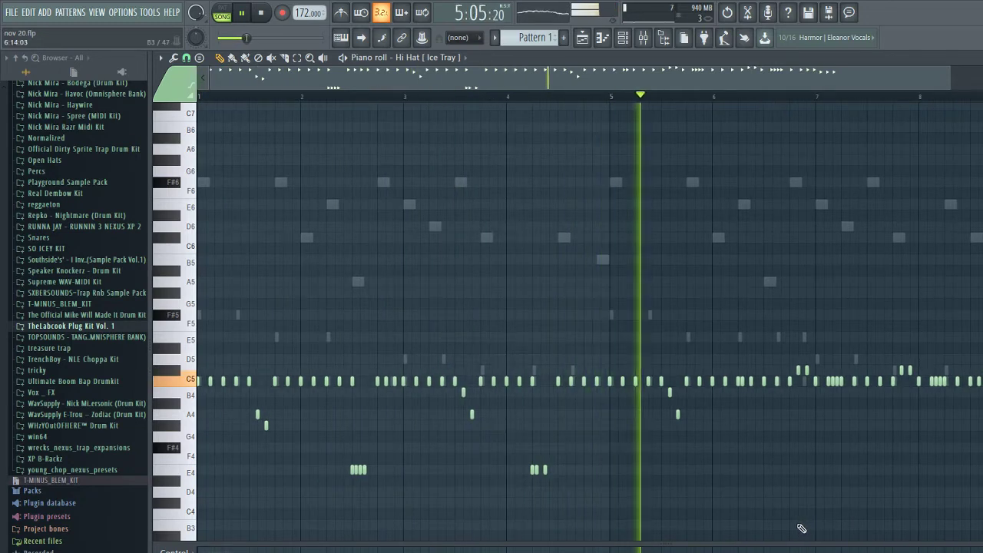
Respace the C5 hats from 4:09 to the end of bar 4 as three triplet hits and play the pattern back
key(space)
scroll(269, 141, up, 2)
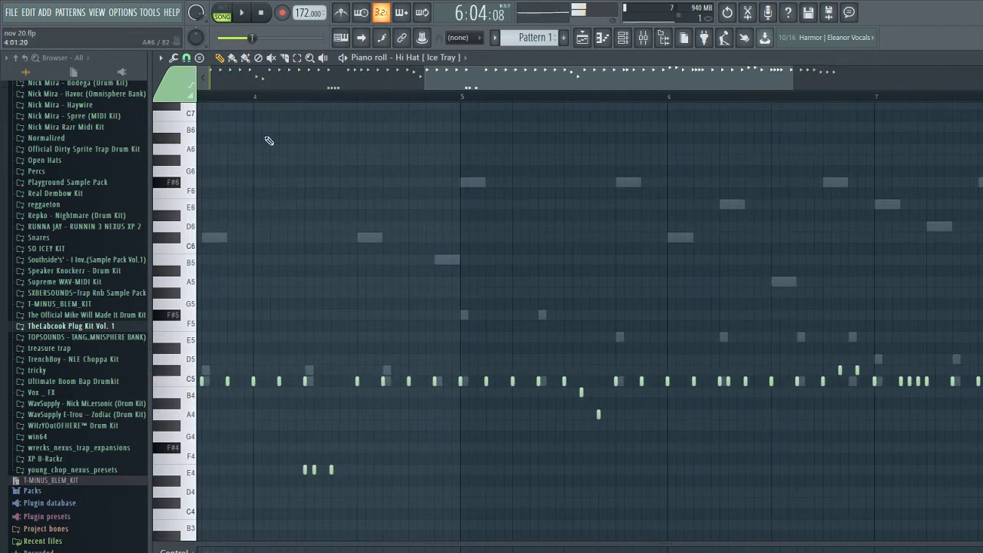
scroll(438, 406, up, 2)
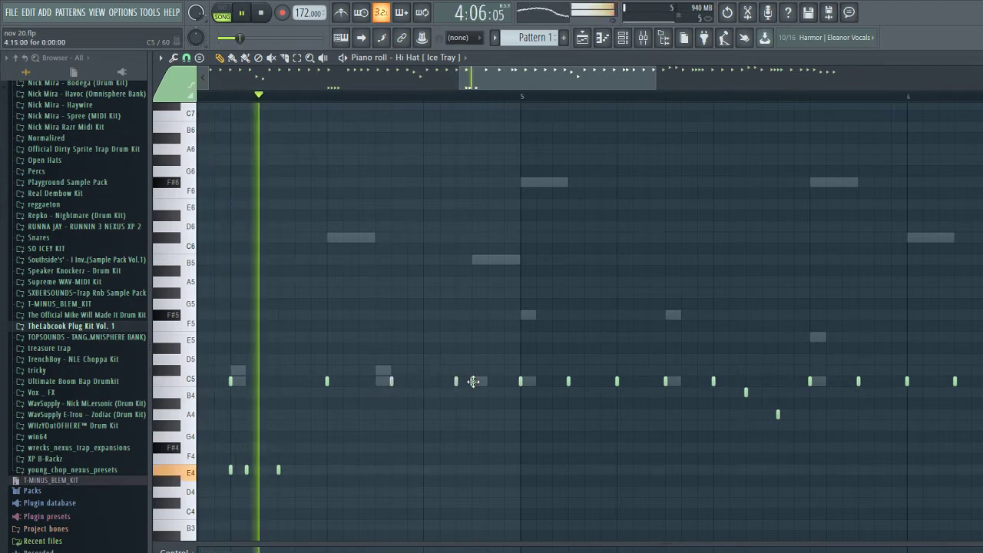
scroll(455, 404, down, 2)
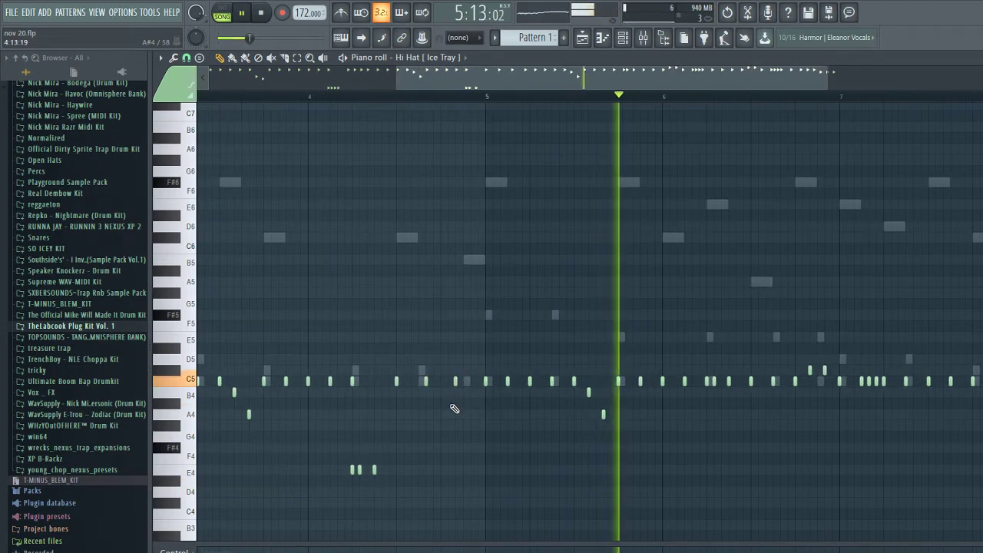
scroll(458, 408, down, 2)
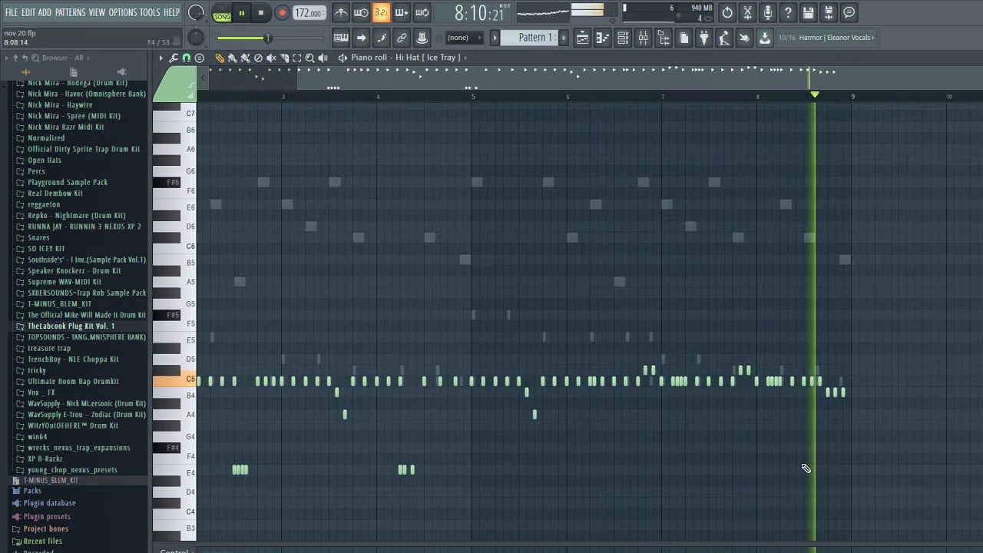
scroll(523, 446, up, 1)
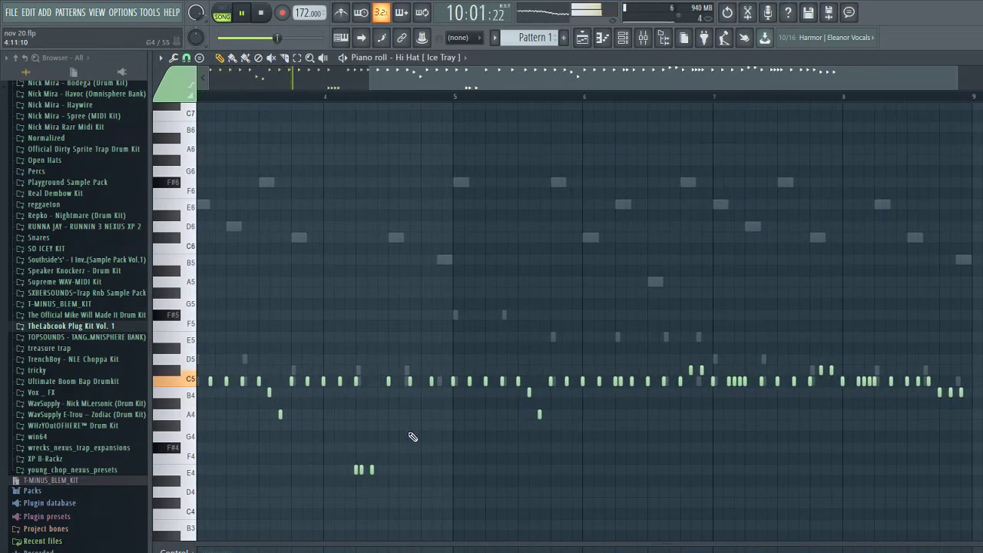
scroll(412, 437, up, 3)
scroll(435, 464, up, 2)
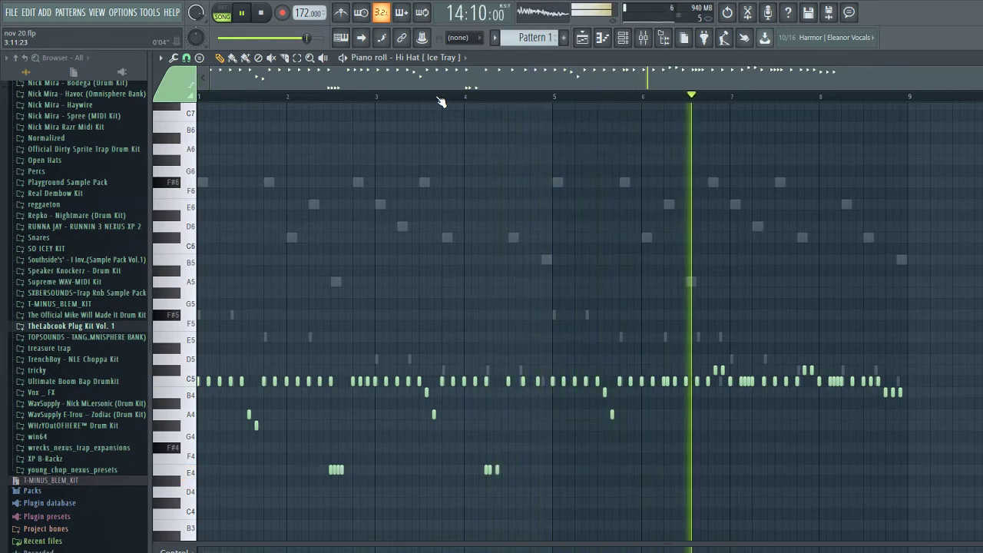
Load Snare [ Rage ] from the Normalized kit's Normal snares as a new channel and route it to mixer track 7
key(F6)
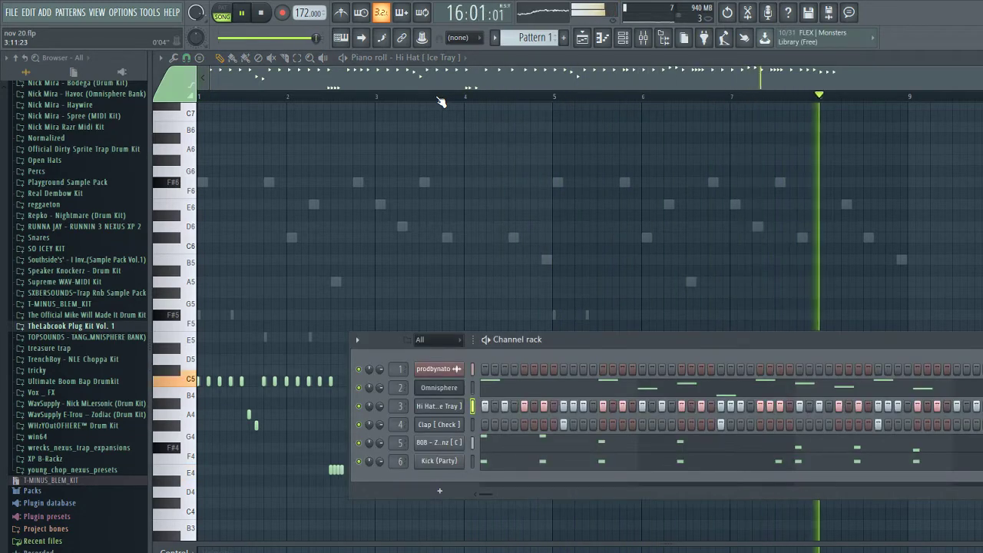
scroll(37, 332, up, 5)
click(44, 317)
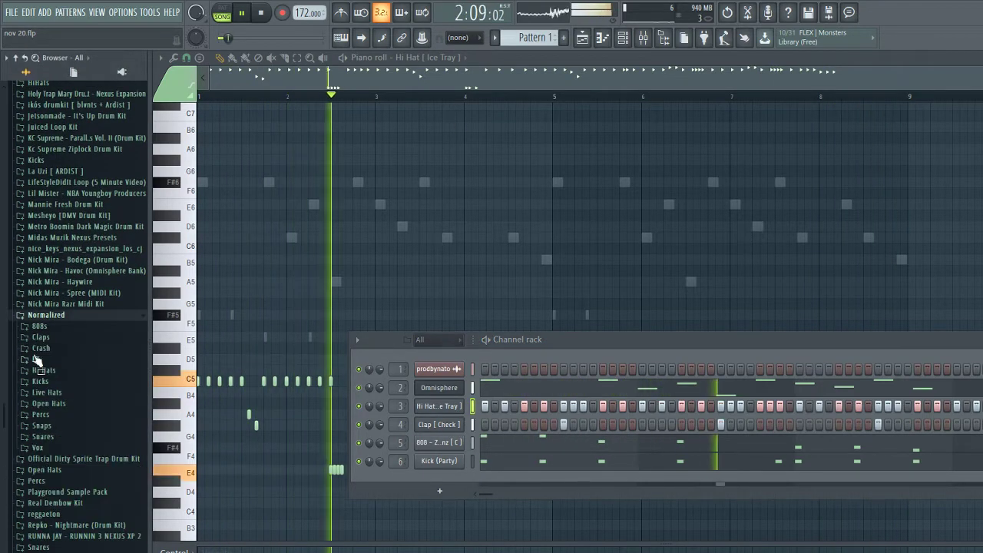
click(43, 437)
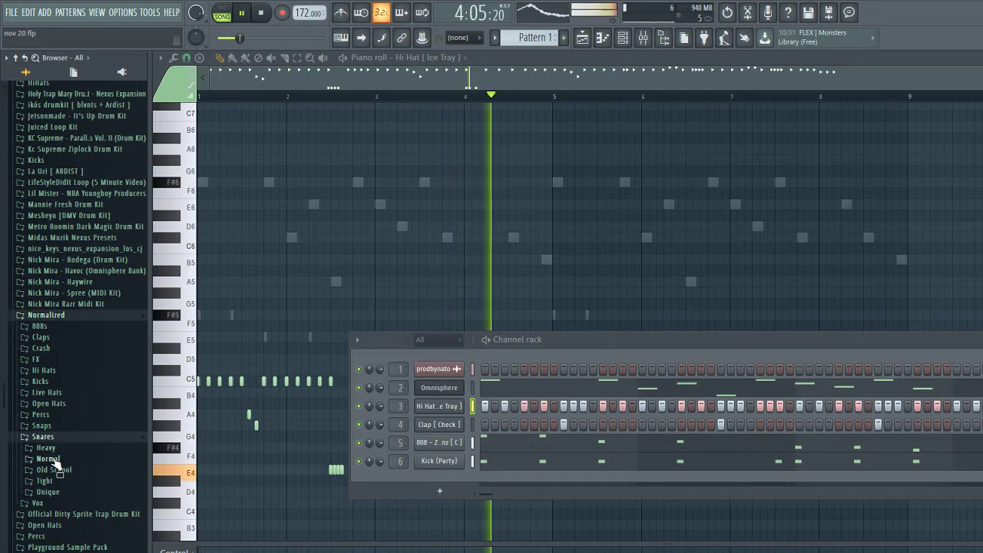
click(55, 462)
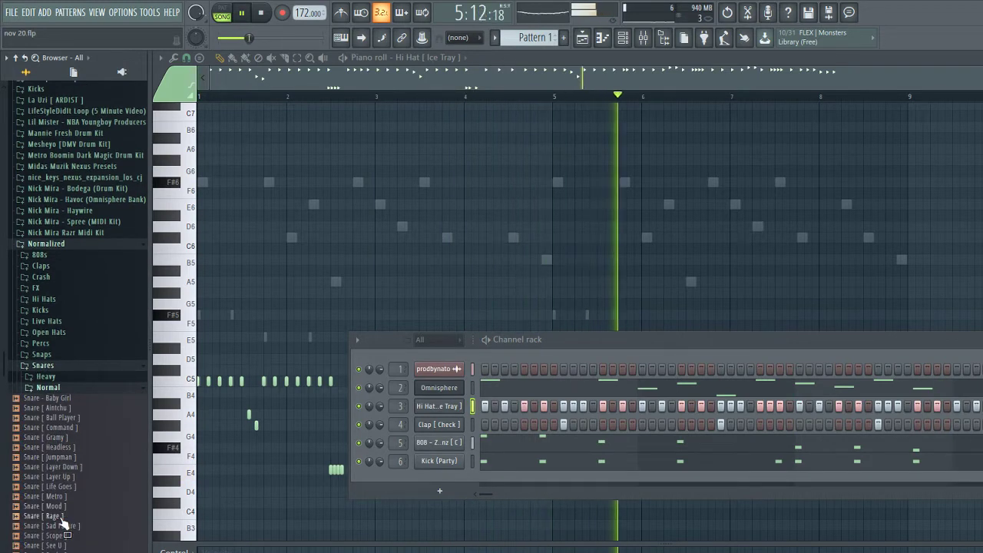
double_click(74, 512)
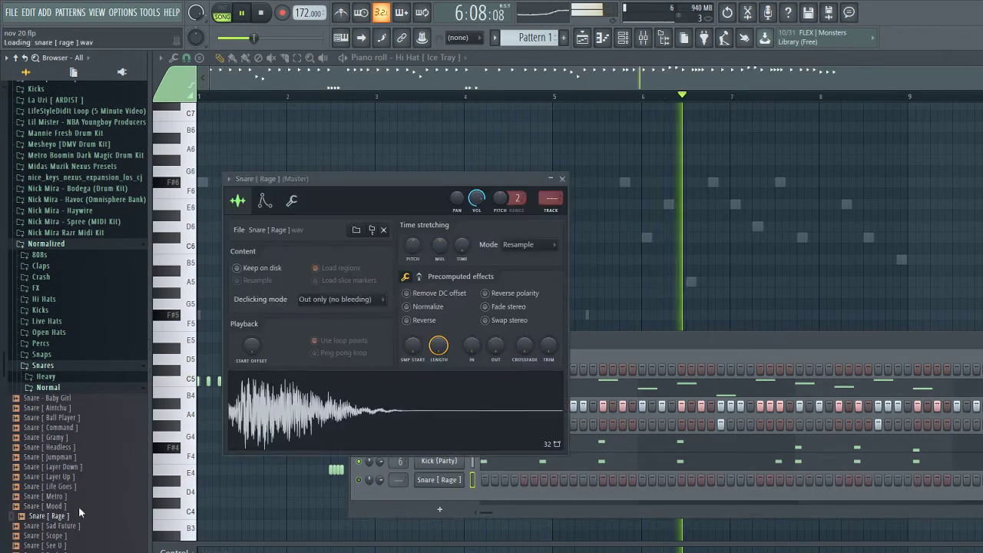
click(562, 178)
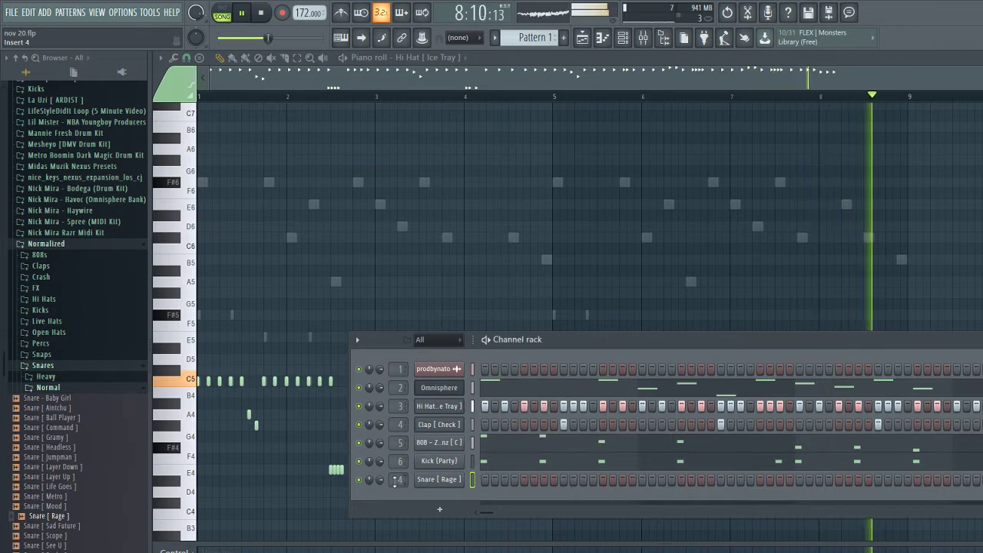
scroll(395, 480, up, 1)
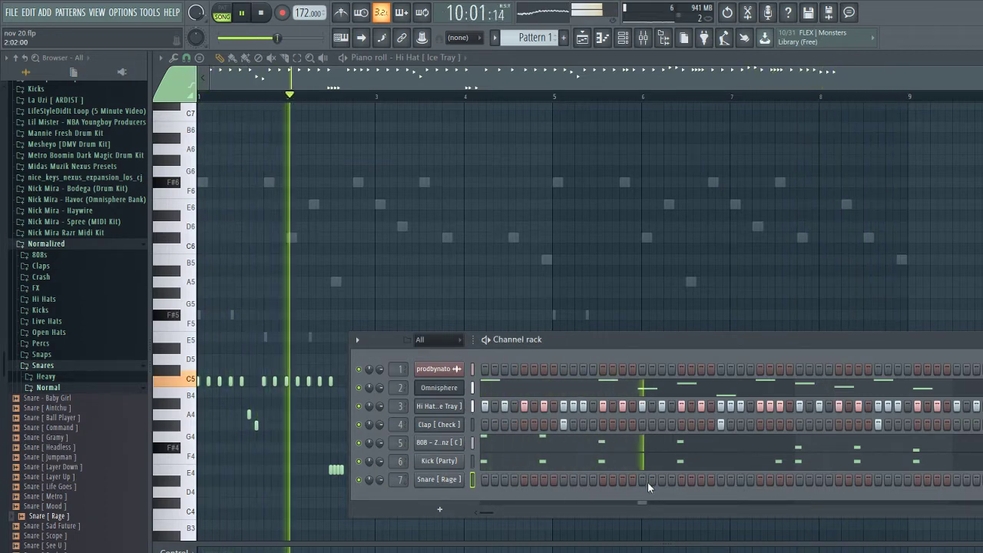
Place Snare [ Rage ] hits at 2:03, 3:03, 3:15 and 4:03 and open the snare's piano roll
click(624, 480)
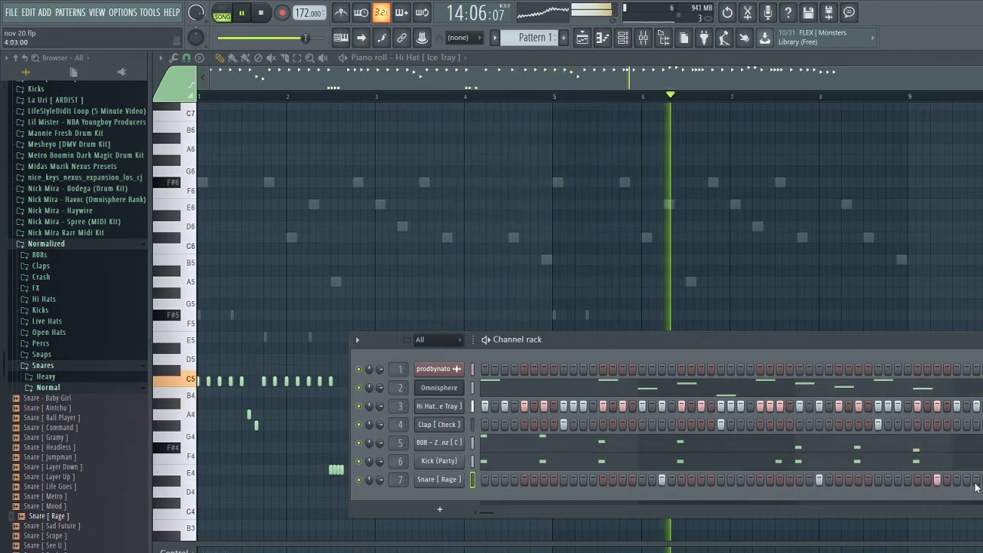
drag(487, 516, 497, 514)
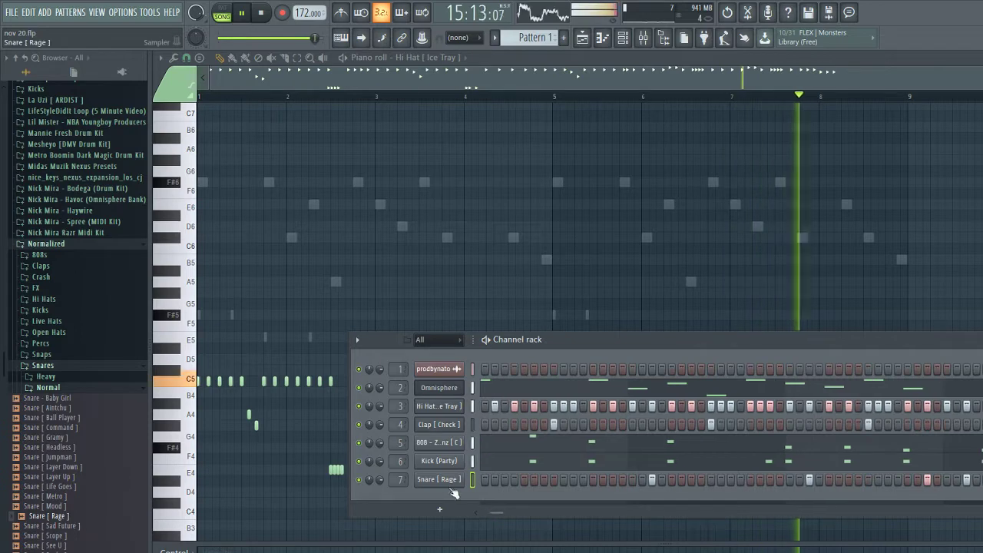
click(486, 481)
Try a six-hit triplet roll of C5 snares from 4:09 to the end of bar 4 and play it back
scroll(507, 430, up, 4)
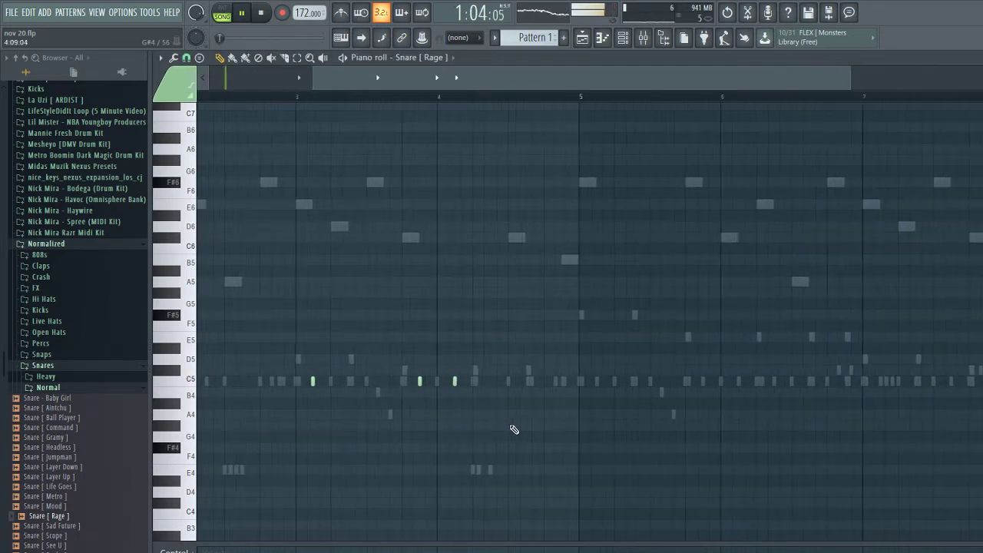
scroll(530, 391, up, 4)
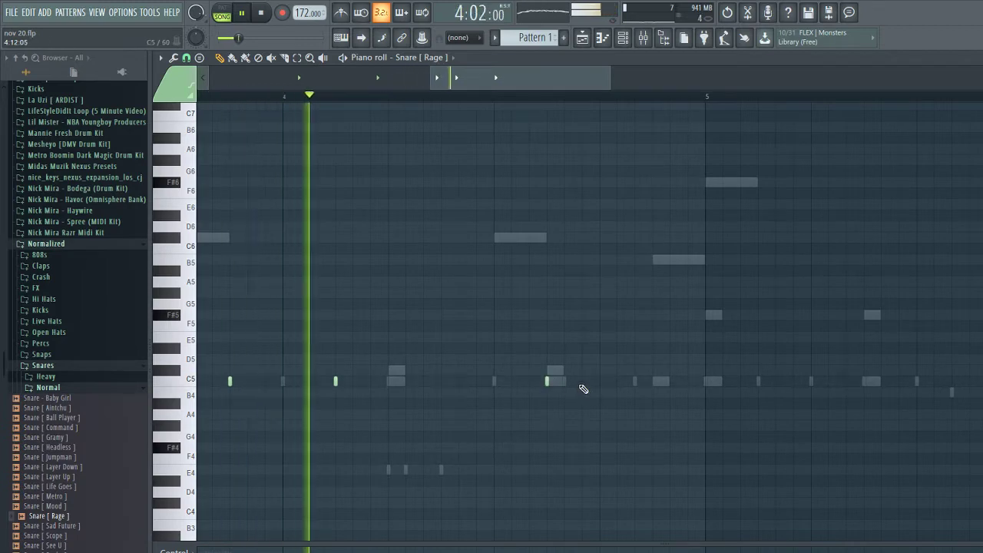
right_click(548, 381)
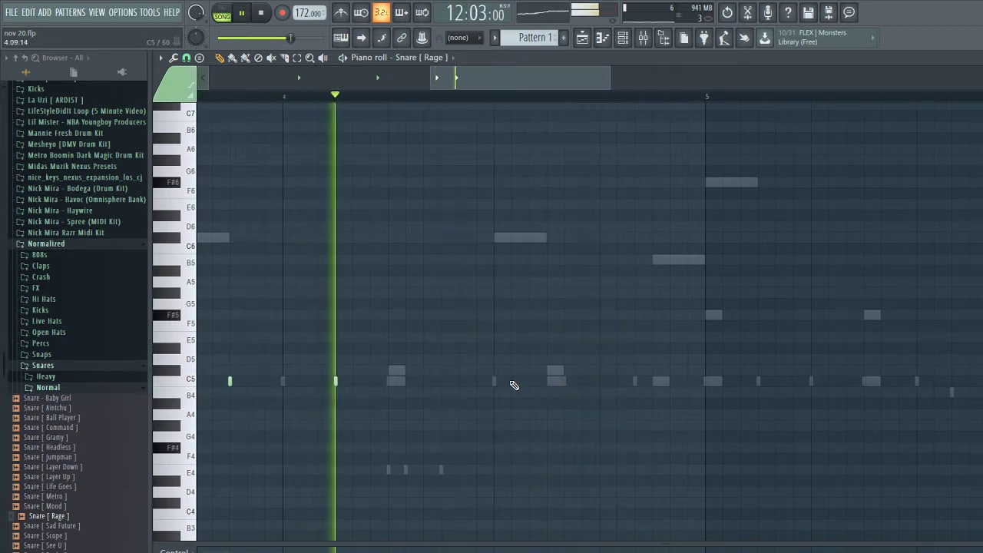
key(space)
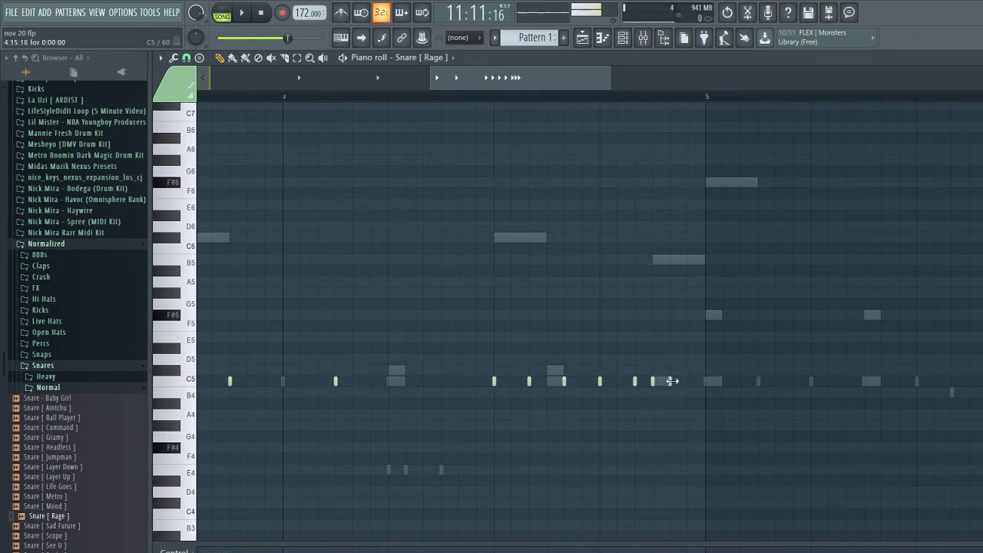
click(634, 381)
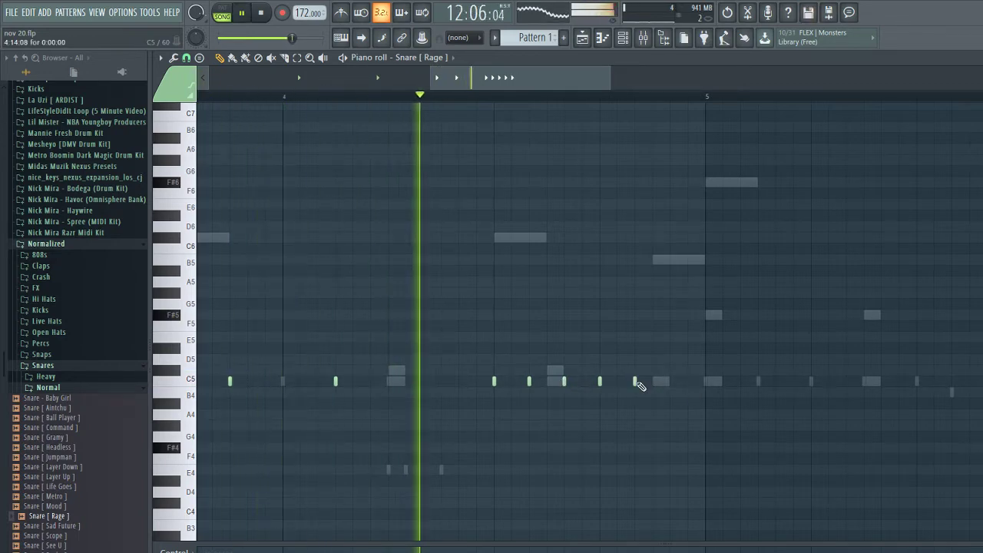
click(670, 380)
key(space)
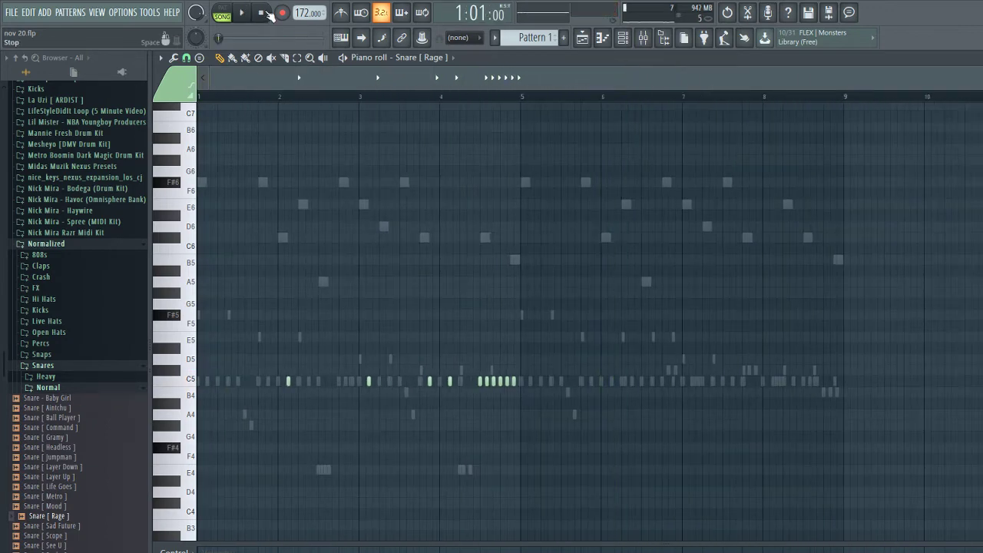
key(space)
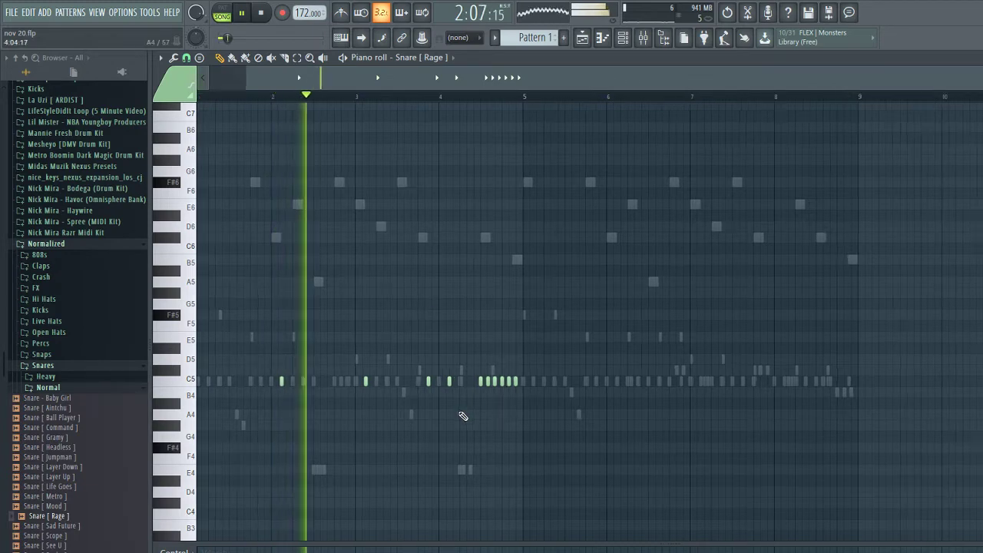
scroll(526, 438, up, 4)
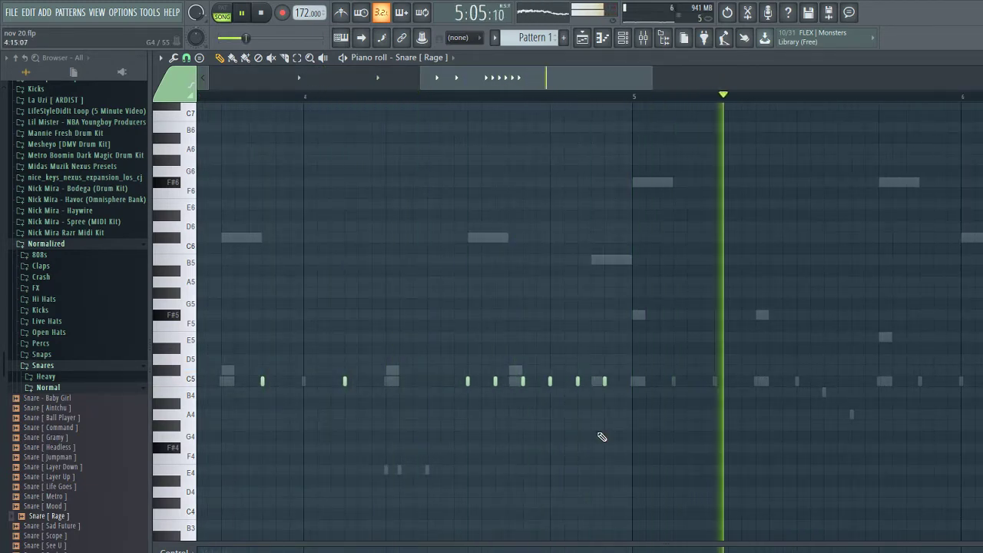
Remove the snare roll at the end of bar 4 and place a Snare [ Rage ] hit at 5:15 in the channel rack
key(F6)
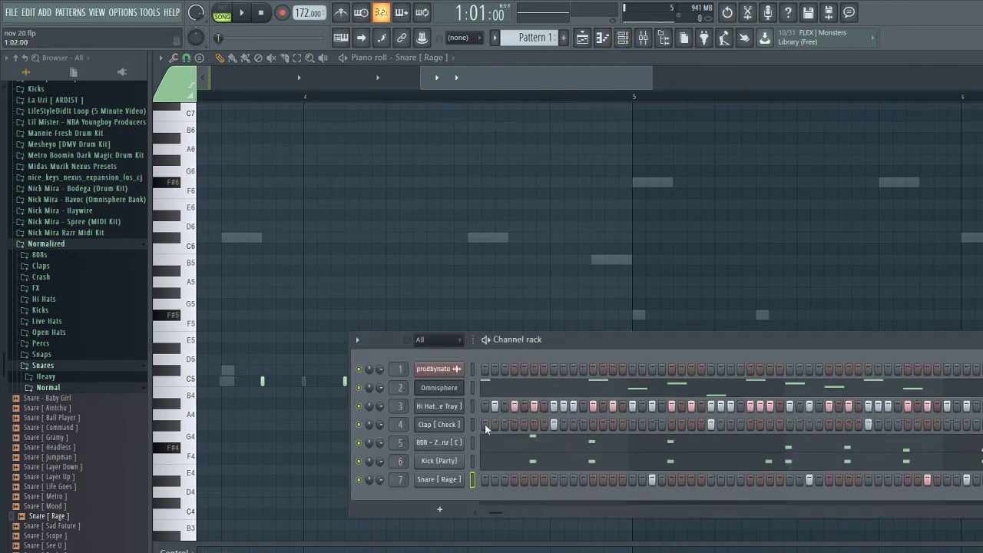
key(space)
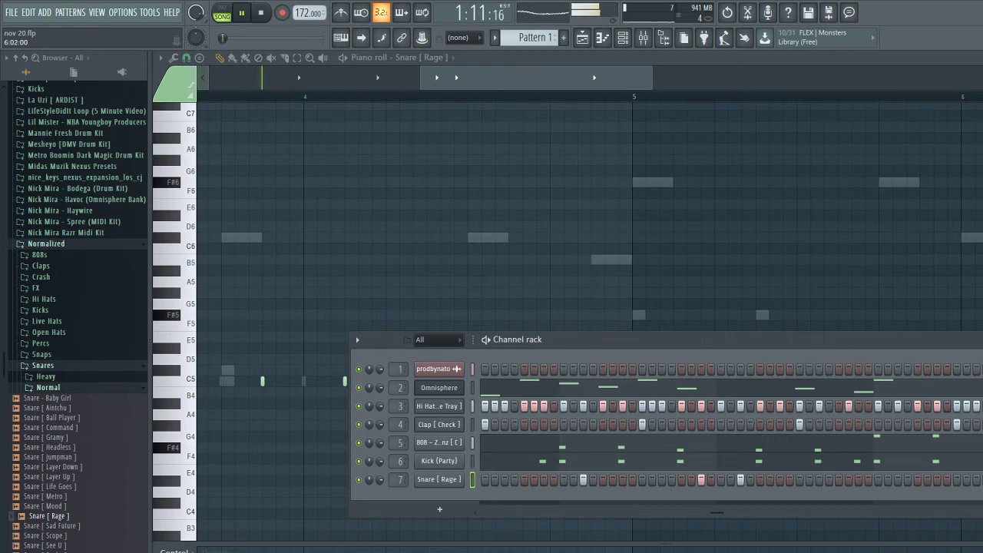
Load Perc [ Drip ] from the Normalized kit's Rim Shots percs as a new channel and route it to mixer track 8
scroll(44, 311, down, 3)
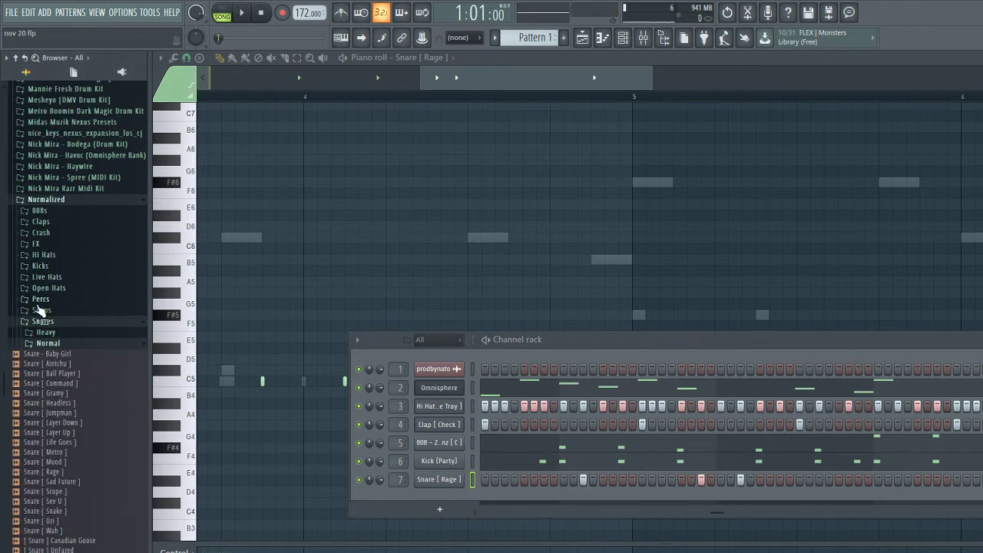
click(38, 323)
click(41, 299)
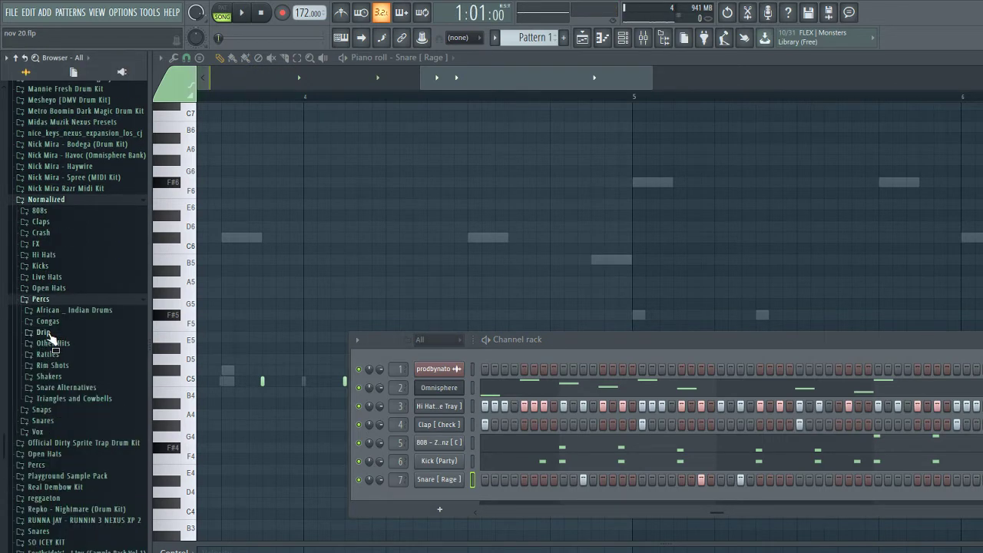
click(43, 332)
click(54, 334)
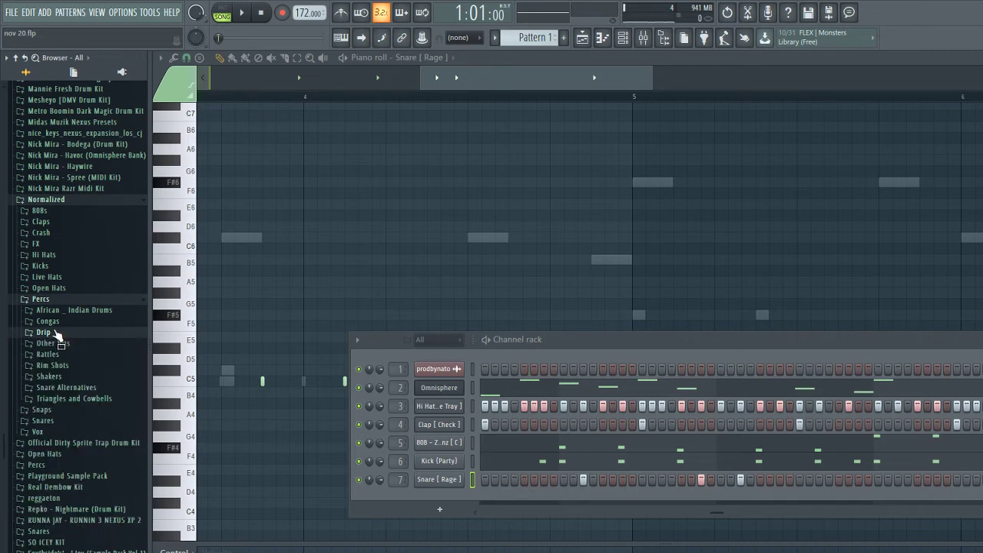
click(56, 366)
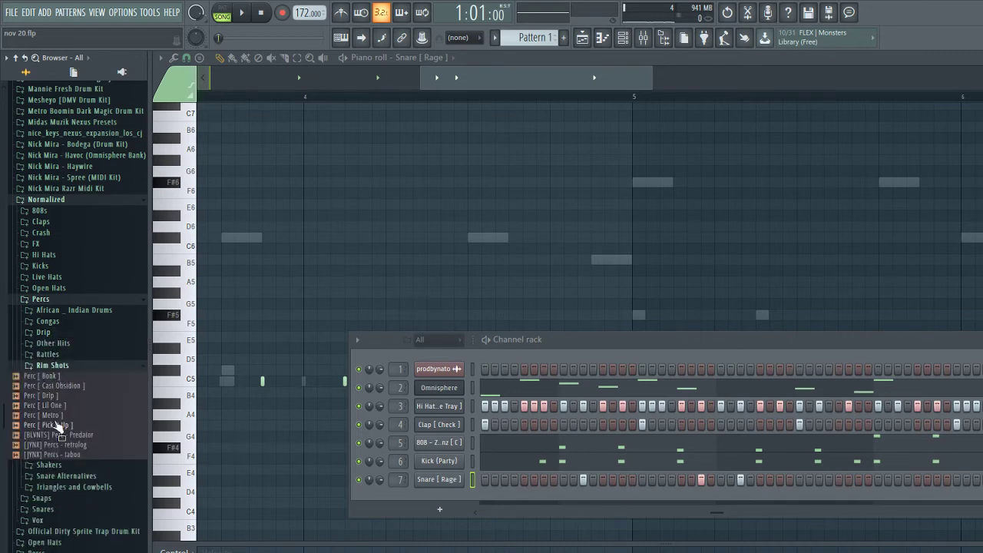
double_click(50, 396)
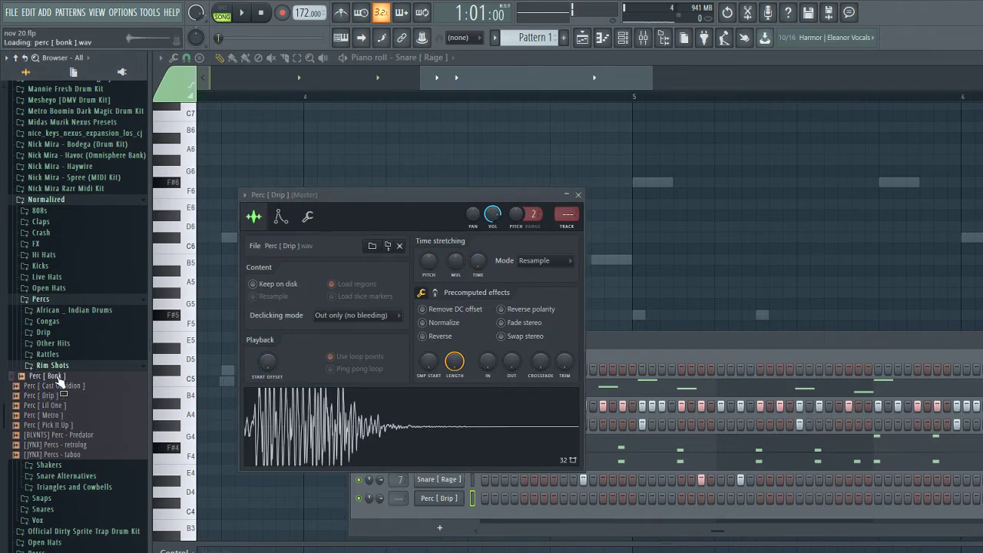
click(579, 195)
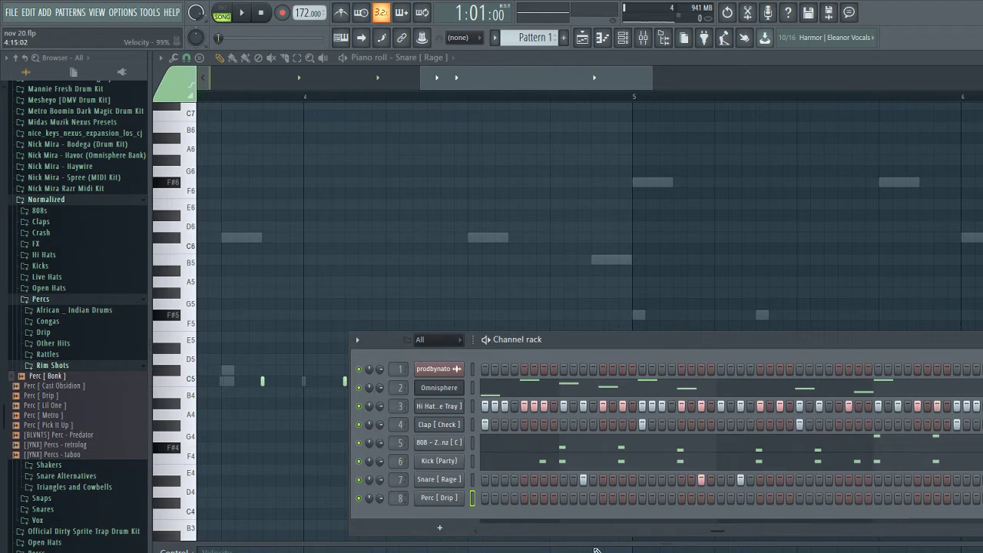
Lower the mixer track 8 fader to -3.0 dB during playback
key(space)
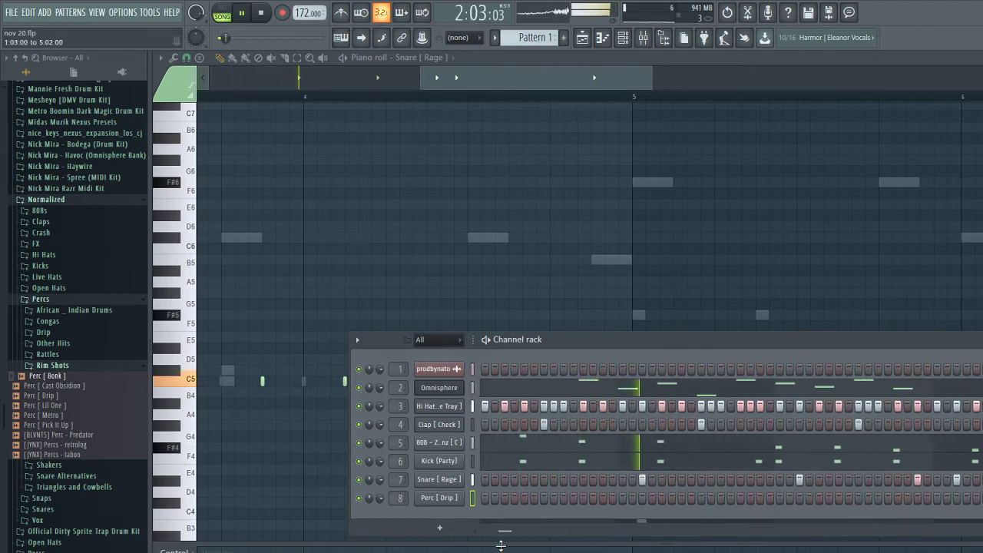
key(F9)
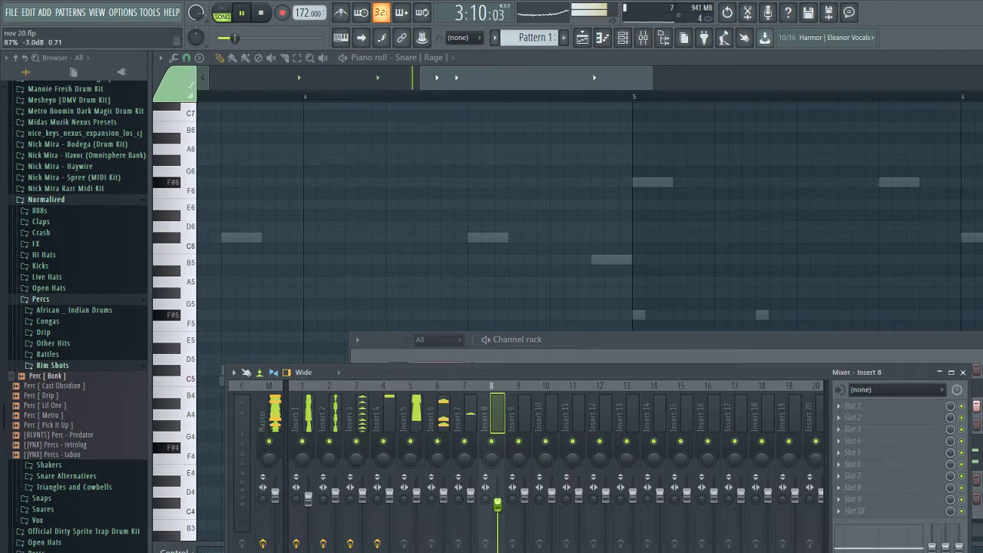
click(646, 353)
key(space)
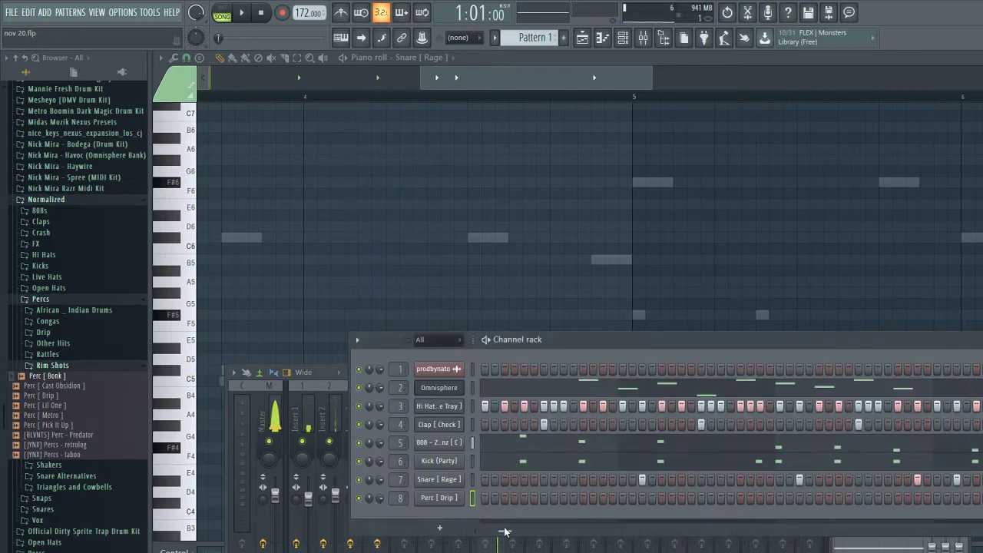
Place Perc [ Drip ] hits at 3:07 and 5:07 and move the Snare [ Rage ] hit at 5:15 to 6:03
drag(505, 531, 492, 536)
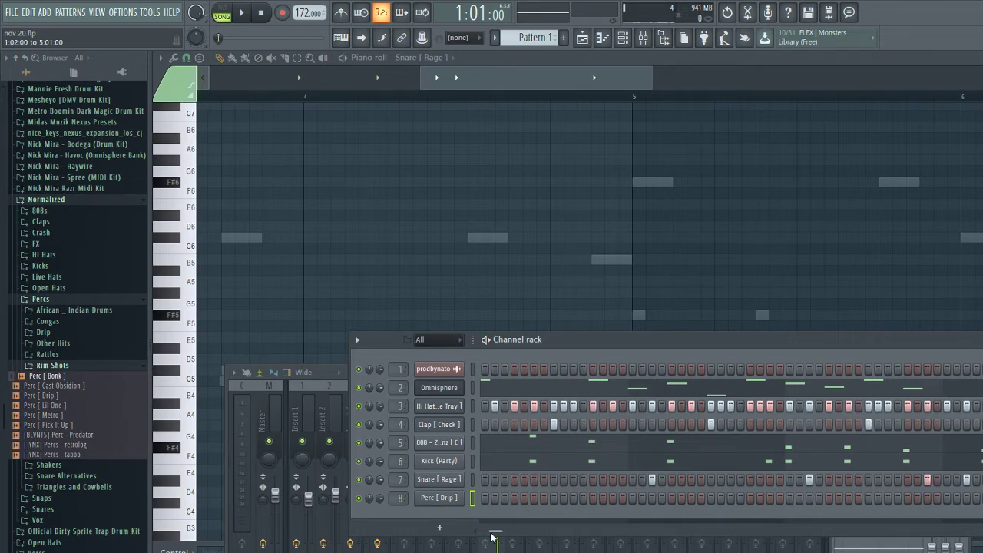
drag(492, 536, 486, 533)
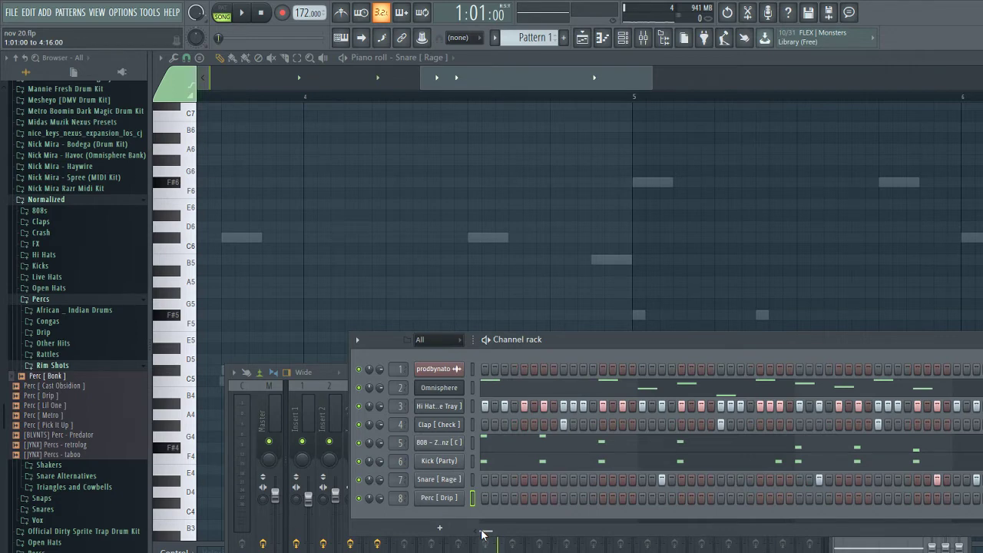
drag(482, 536, 504, 535)
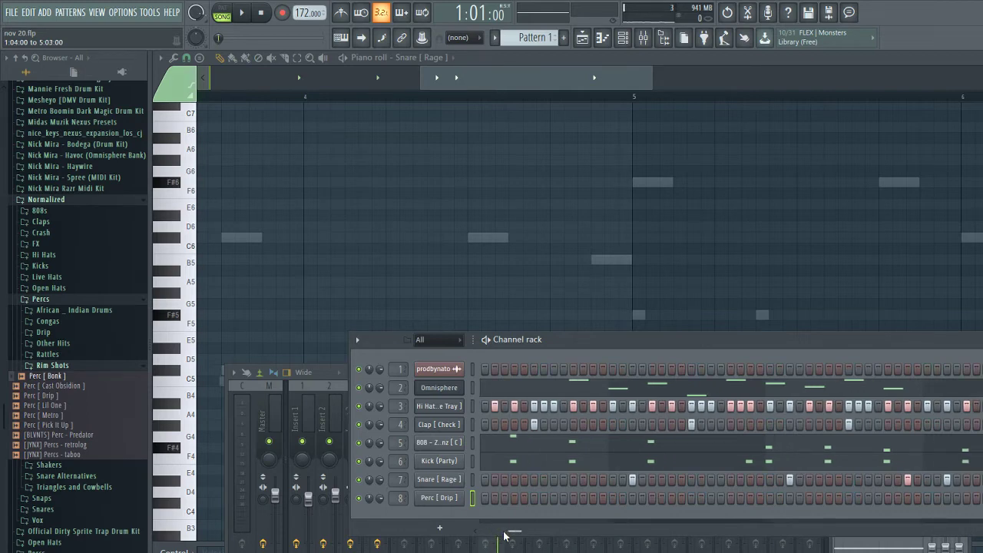
drag(515, 532, 849, 535)
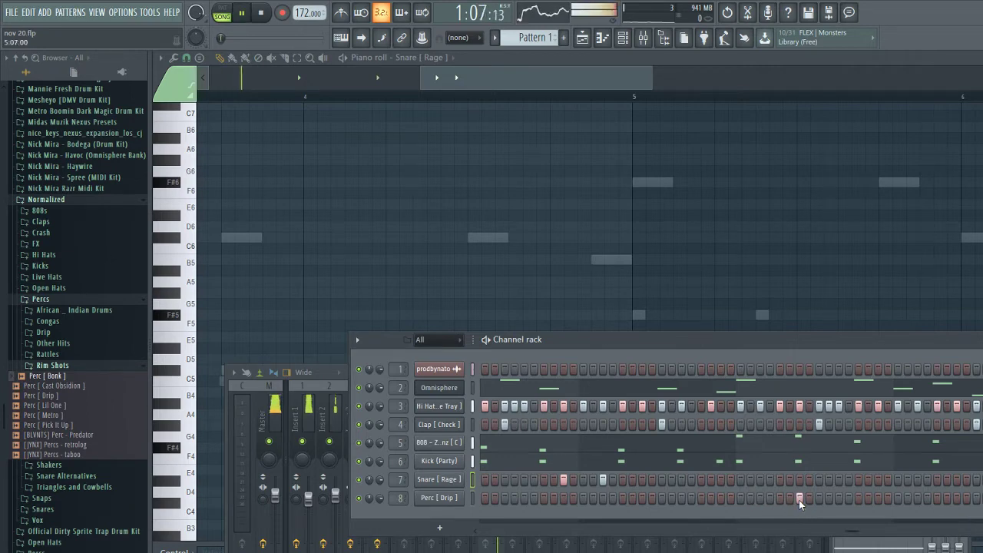
mouse_move(852, 533)
mouse_down()
mouse_move(487, 540)
mouse_move(853, 540)
mouse_up()
click(542, 500)
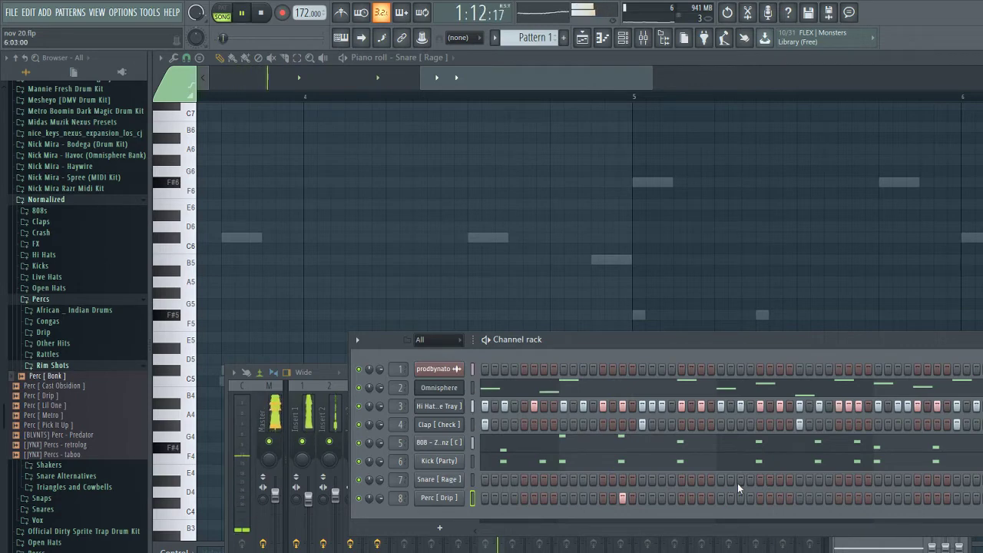
drag(977, 538, 573, 536)
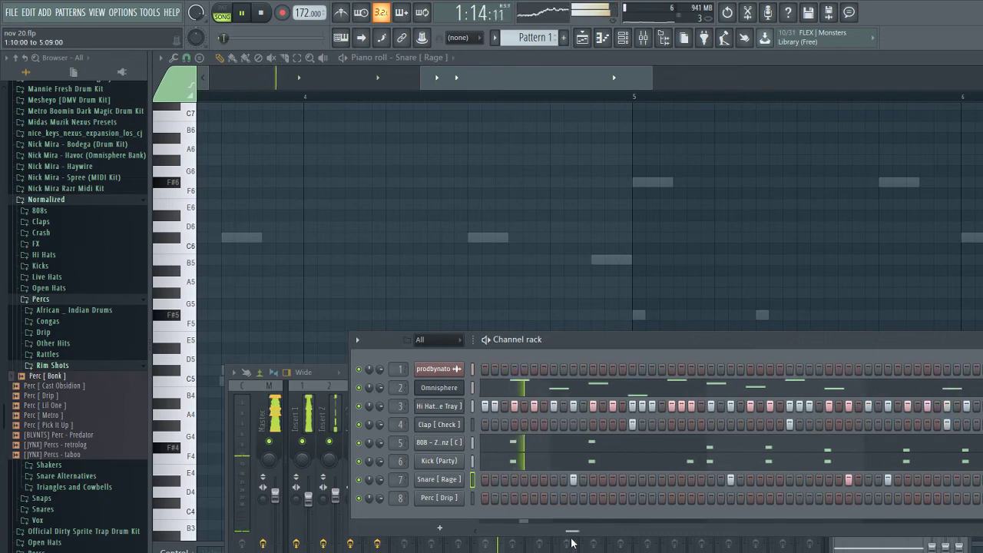
click(771, 497)
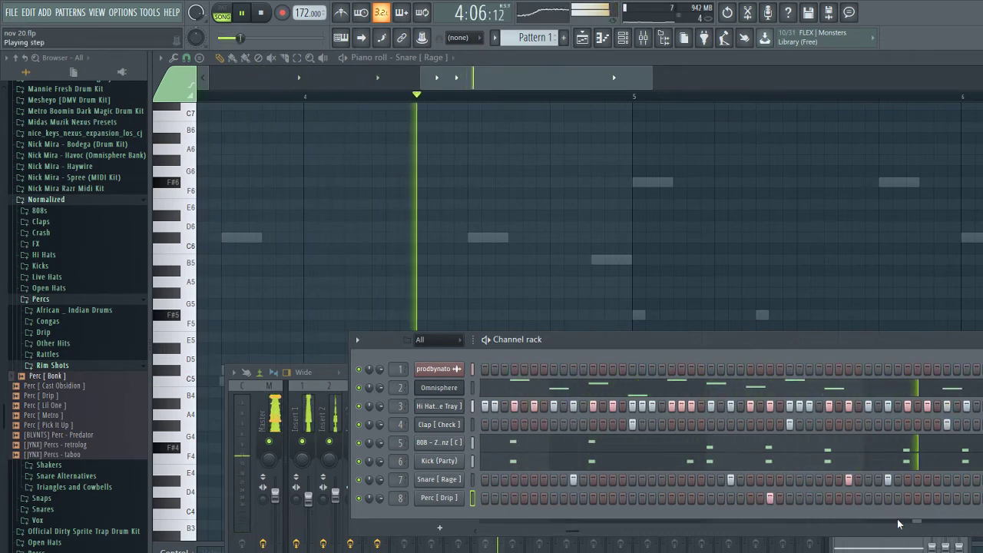
Add Snare [ Rage ] hits at 6:15, 7:03 and 8:03, plus a Perc [ Drip ] hit at 1:07
drag(575, 531, 954, 540)
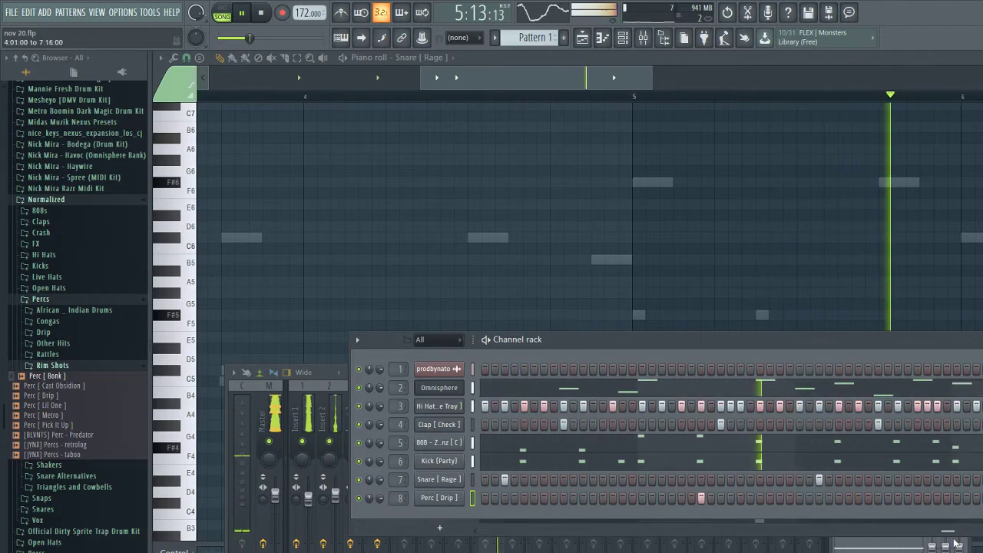
click(839, 480)
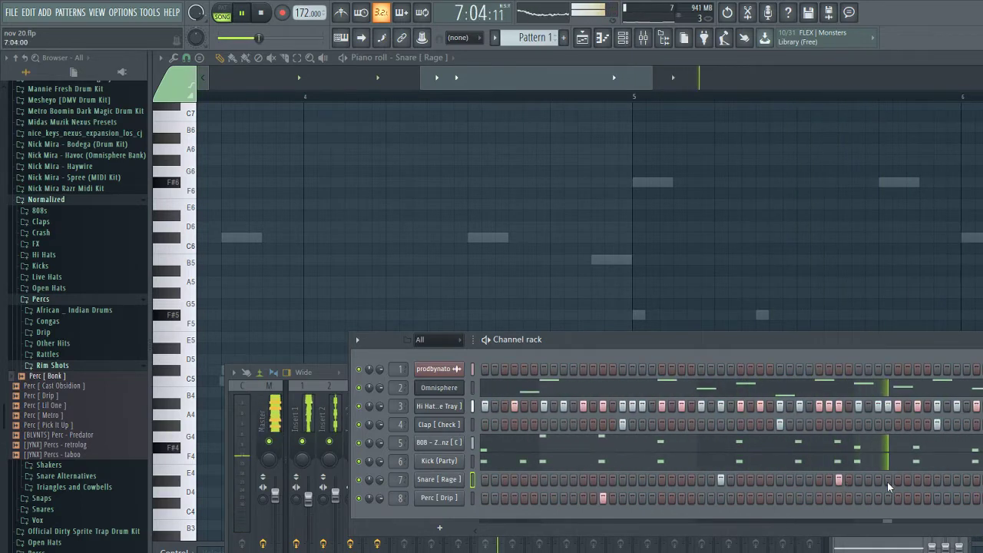
click(877, 480)
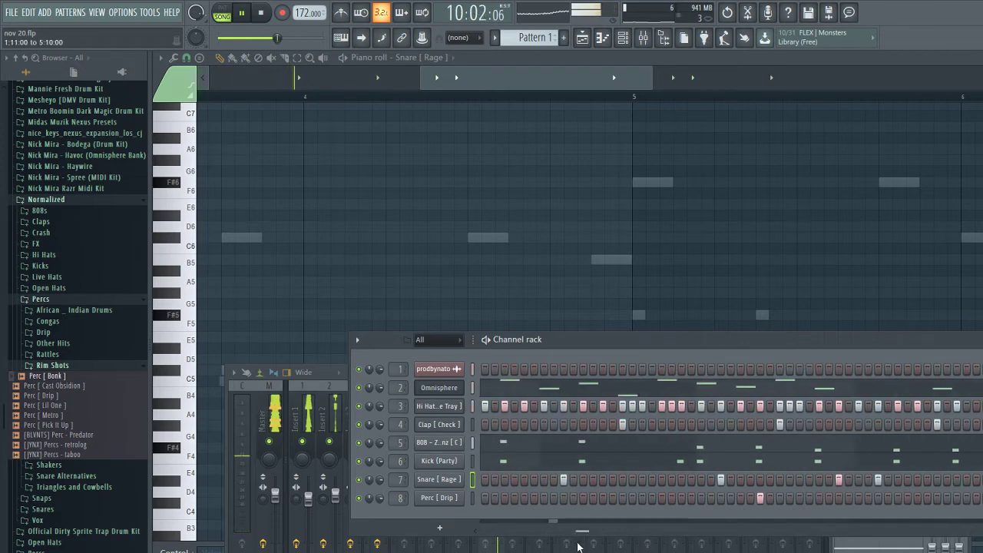
click(41, 298)
click(48, 199)
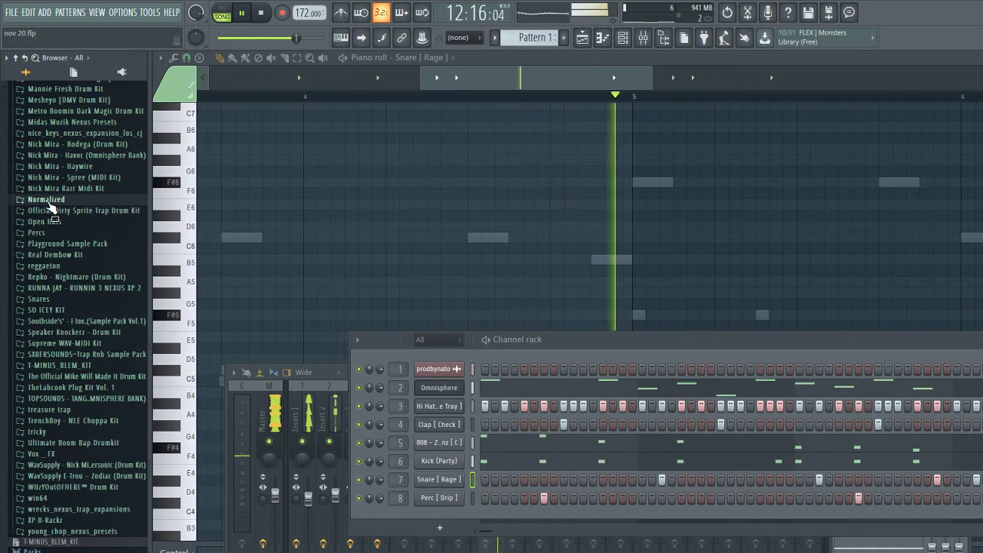
scroll(61, 307, up, 5)
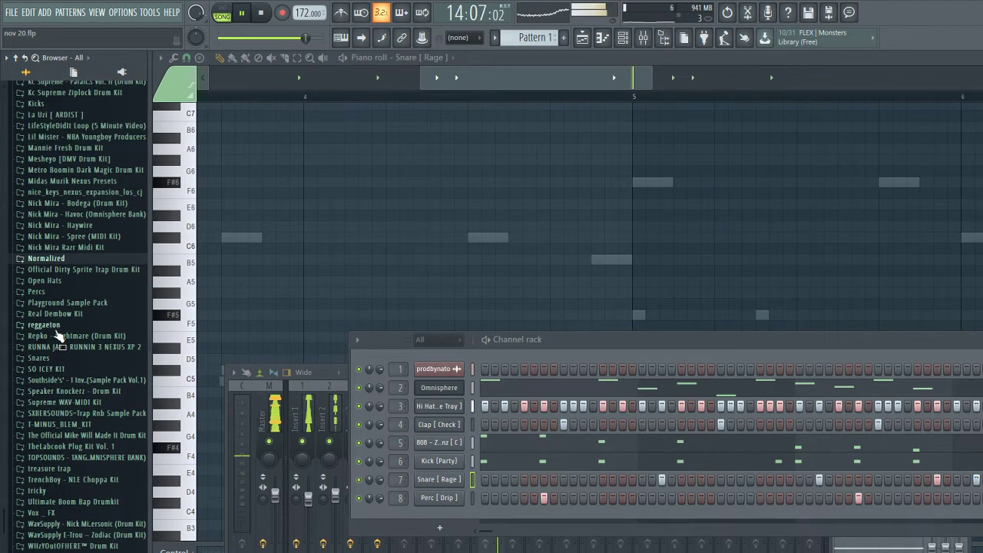
scroll(57, 391, up, 2)
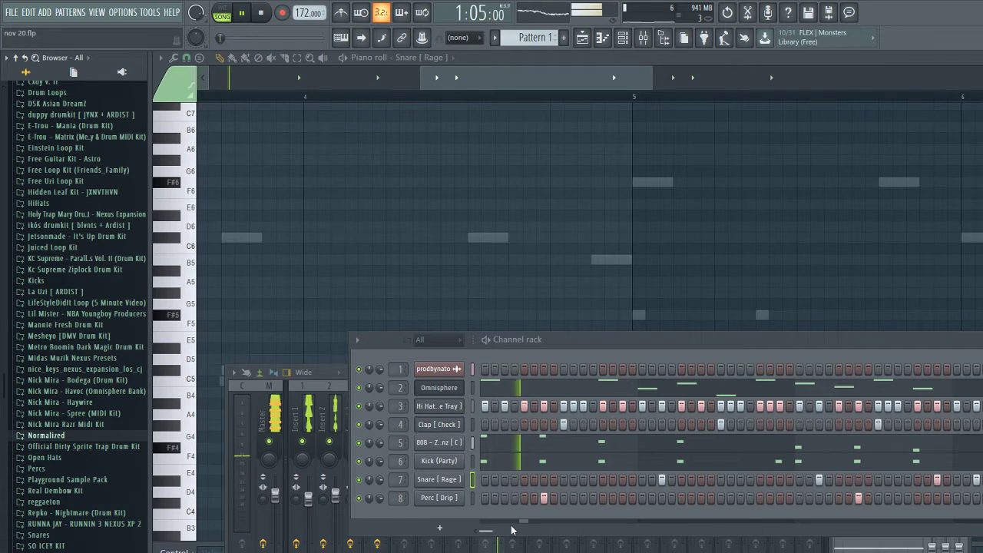
drag(513, 529, 982, 530)
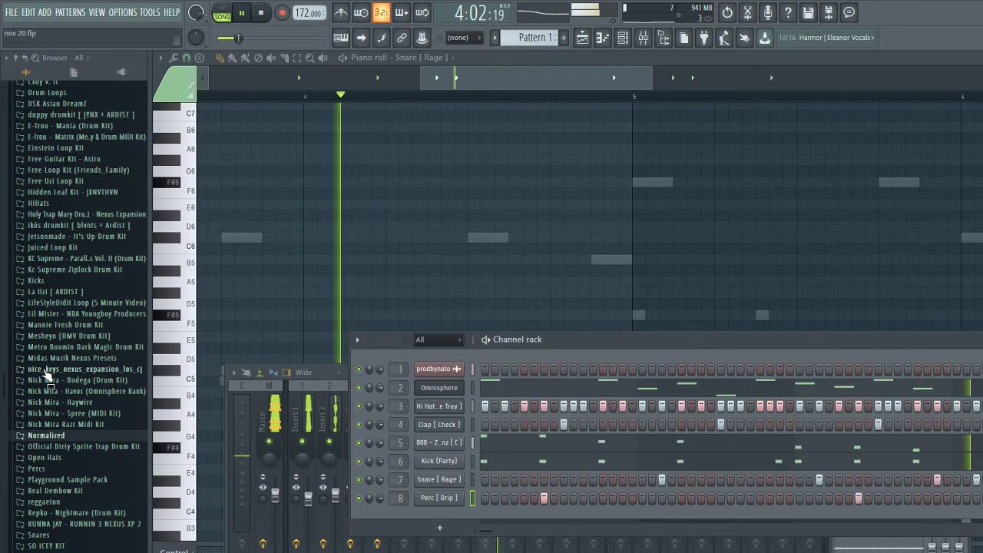
Preview crash samples such as [jynx] crashes - clean money.wav from the Normalized kit's New Wave crashes
click(36, 434)
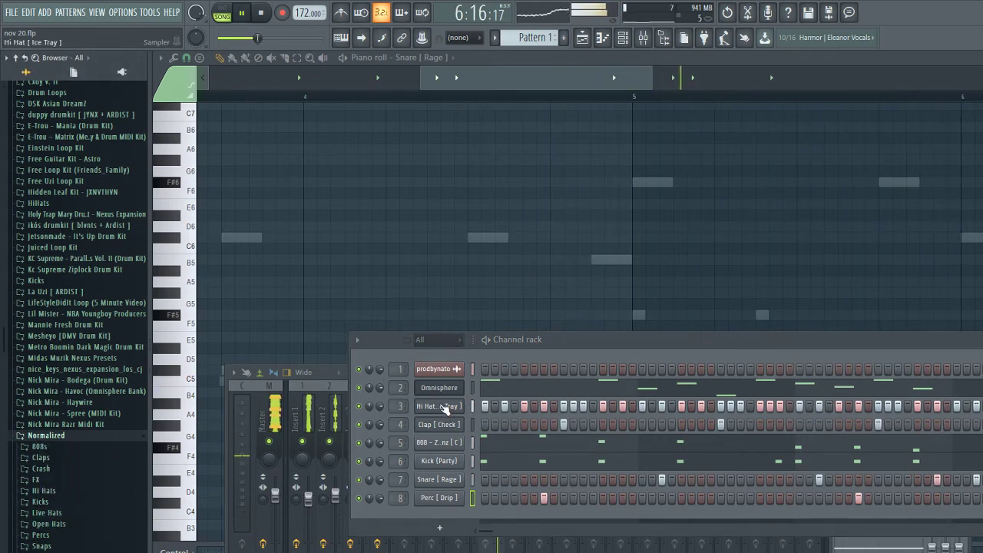
click(40, 458)
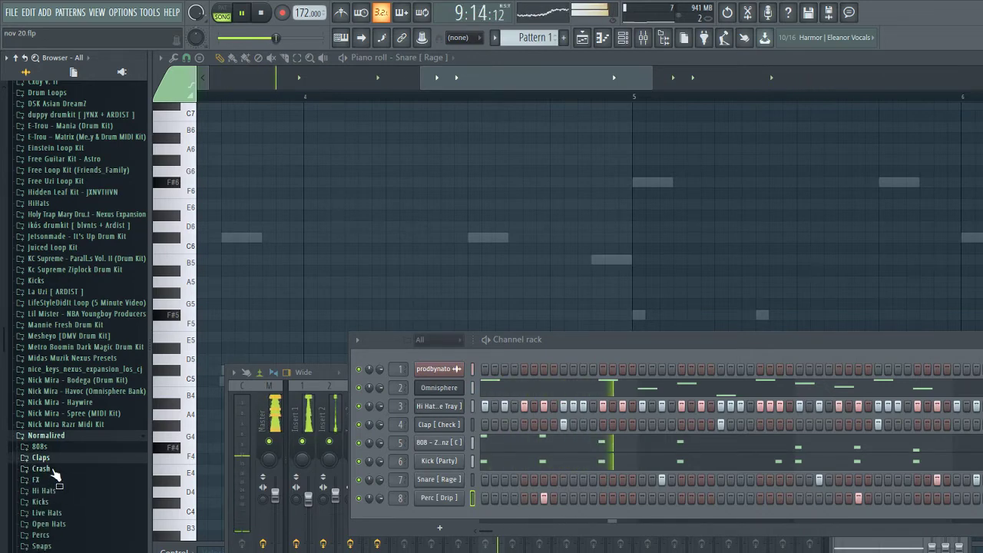
click(45, 490)
click(55, 480)
click(58, 481)
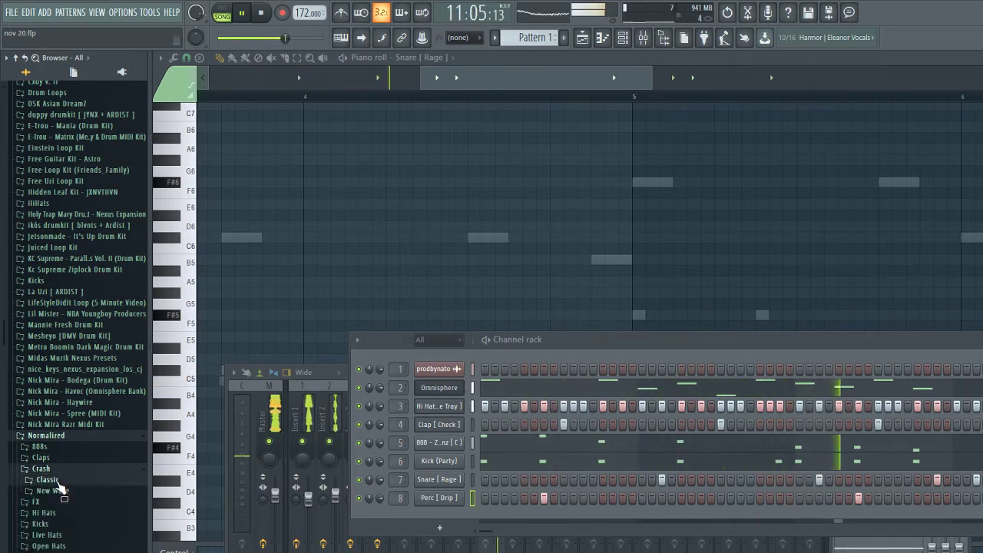
click(52, 491)
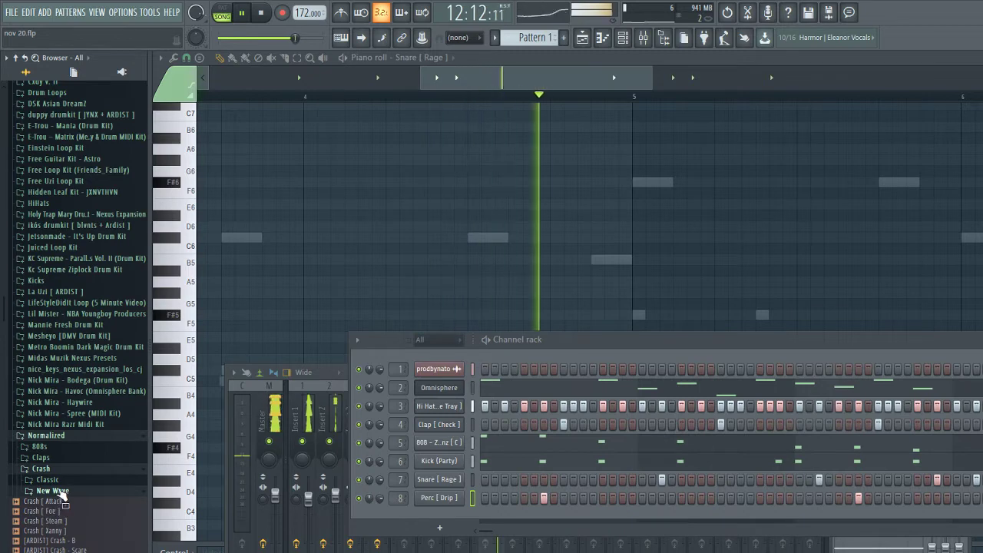
click(58, 551)
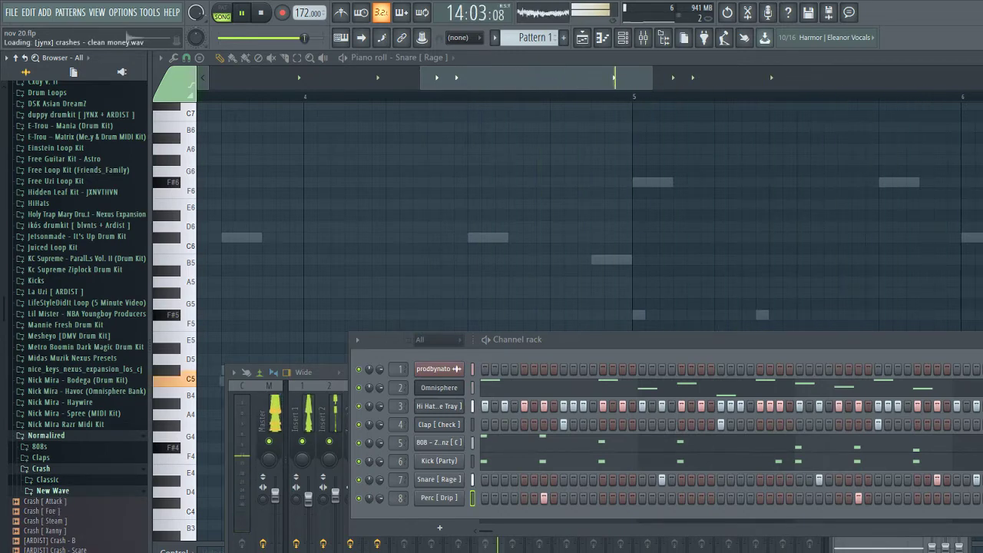
Load Crash[ Magic 8 ] from the Classic crashes as a channel on mixer track 9 and place a hit at 1:01
click(51, 480)
click(50, 552)
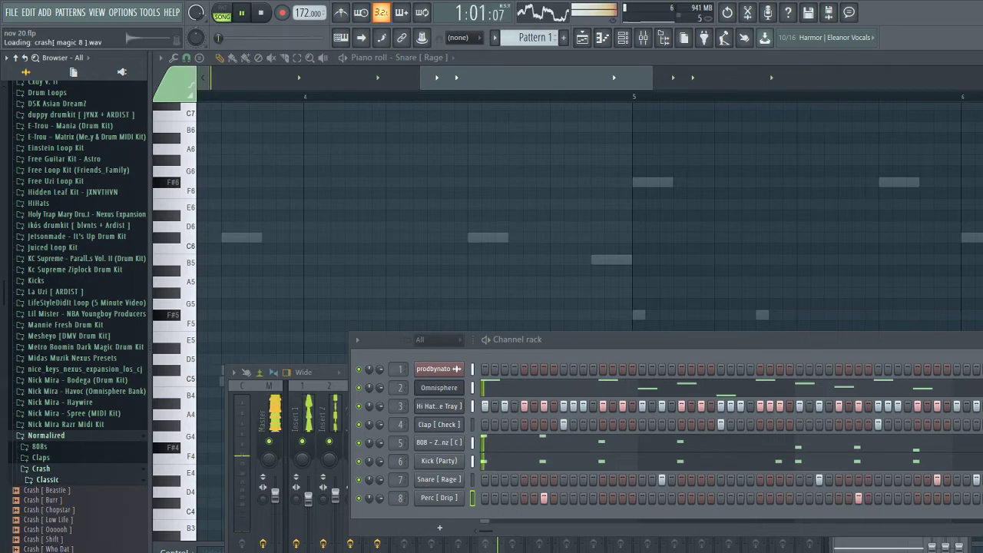
drag(51, 551, 344, 547)
drag(405, 513, 403, 514)
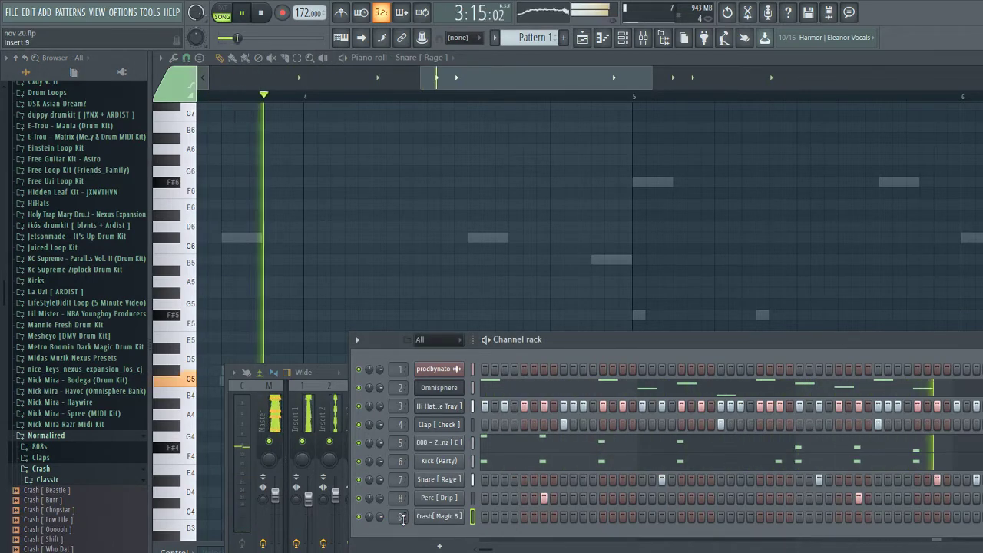
click(486, 517)
Insert Fruity parametric EQ 2 on mixer track 9 with the lows and highs cut, and lower the track's fader to -3.6 dB
key(F9)
click(847, 407)
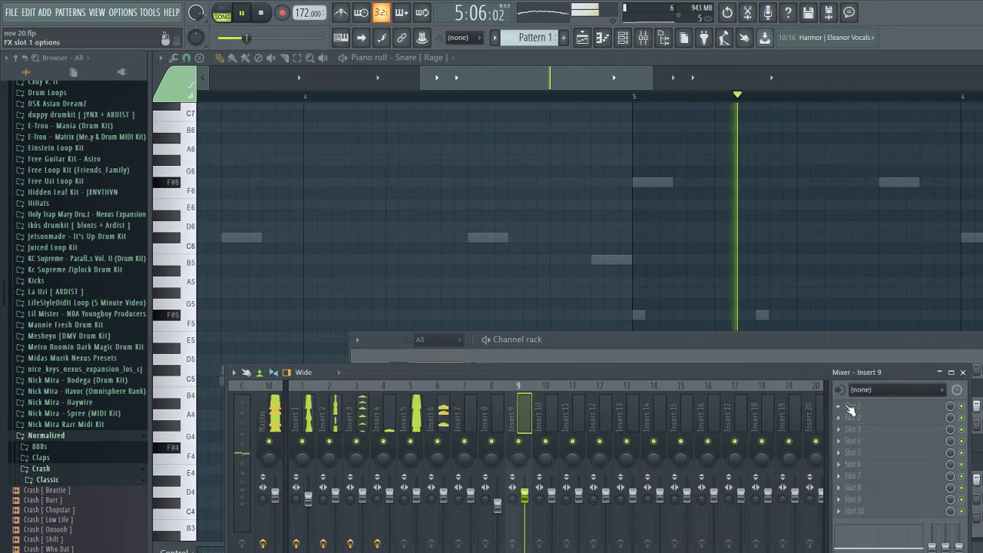
click(712, 434)
drag(443, 278, 470, 331)
drag(280, 278, 401, 331)
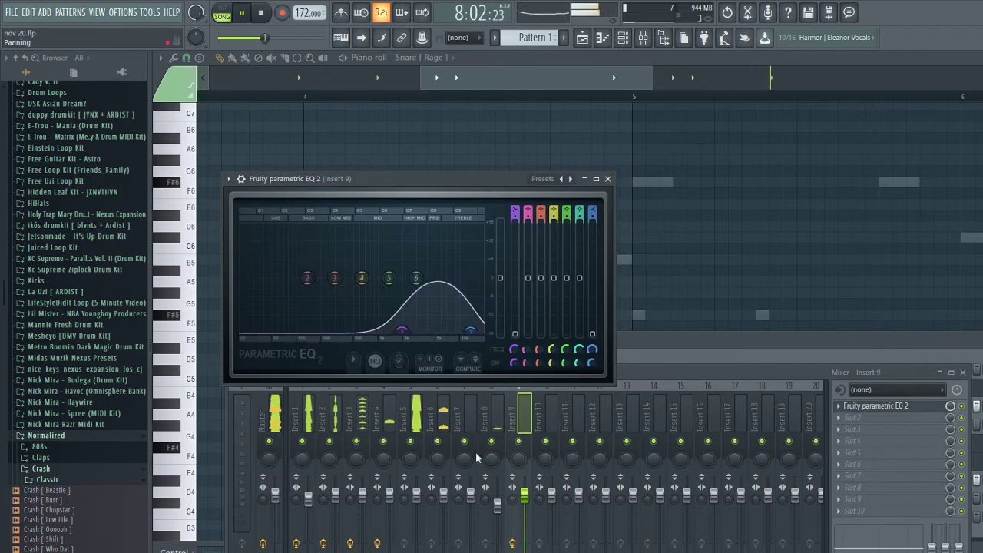
drag(533, 500, 530, 505)
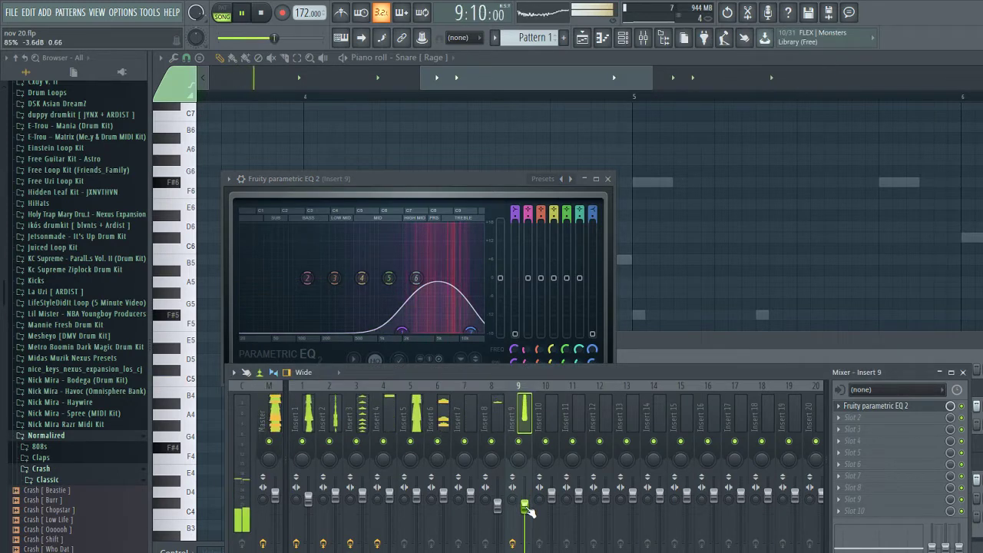
Move band 1 of the track 9 EQ to about 2143 Hz, dip bands 2 and 3 near 525 and 595 Hz, and set the fader to -3.1 dB
click(474, 331)
drag(403, 331, 407, 332)
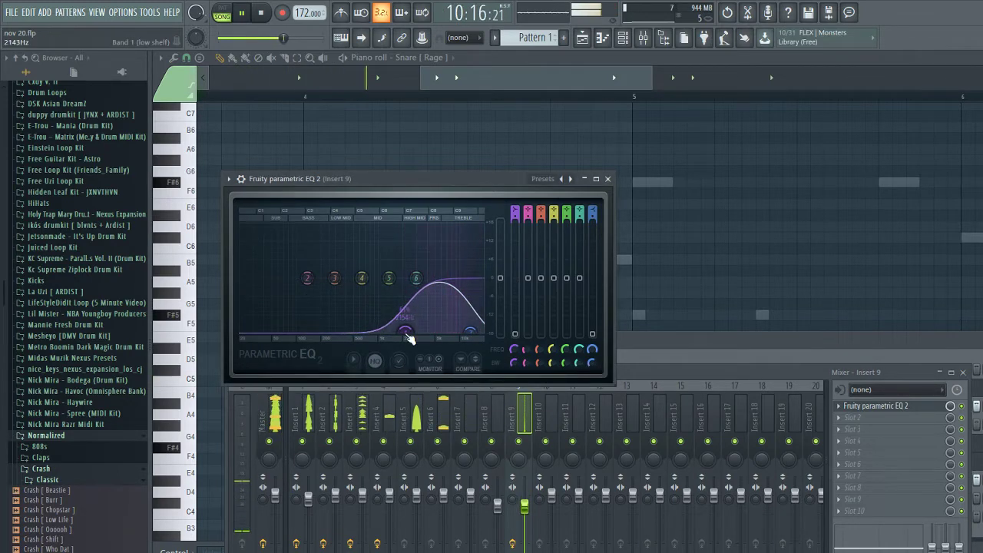
drag(305, 280, 358, 285)
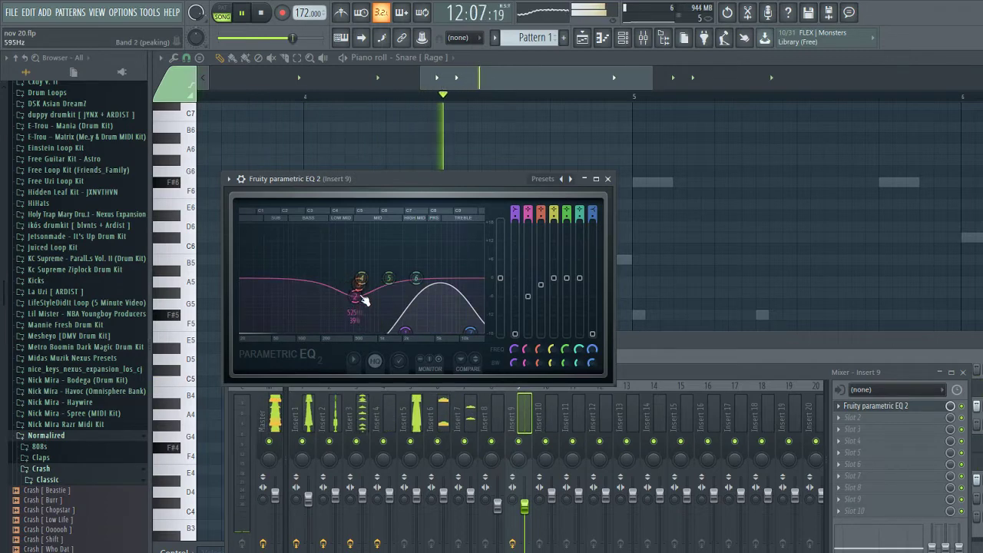
drag(525, 507, 528, 503)
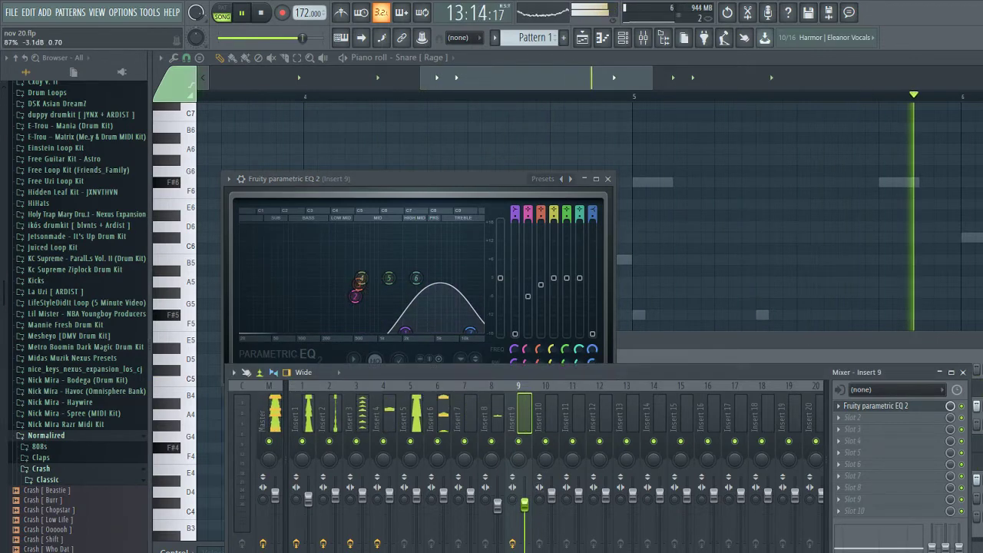
Insert ZGameEditor Visualizer in slot 2 of the Master track and set its layer A to Image
click(275, 417)
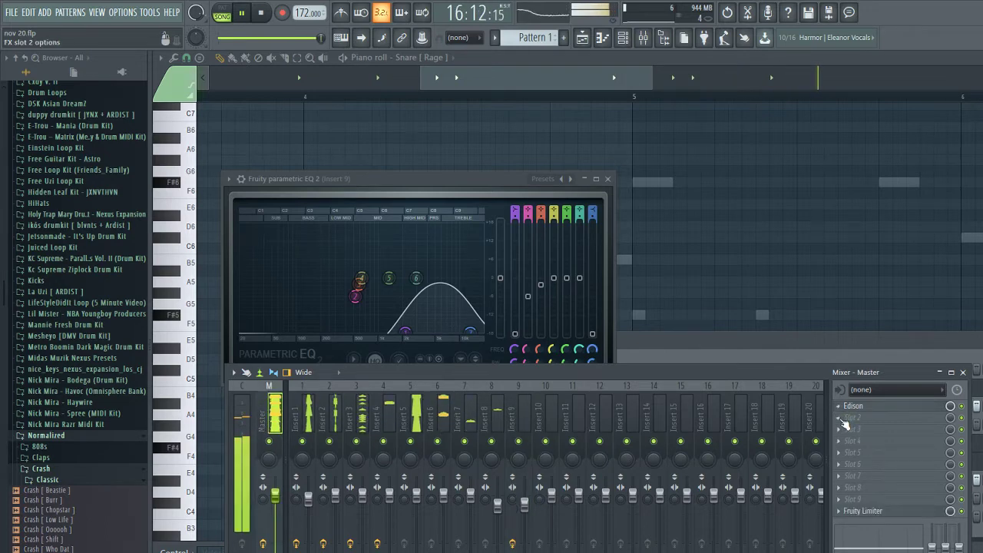
scroll(844, 424, up, 1)
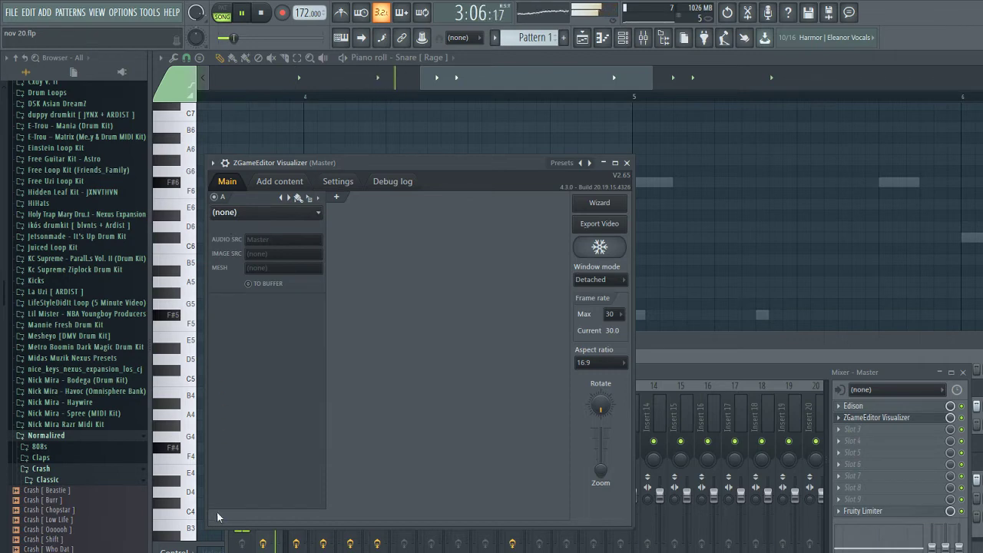
click(709, 367)
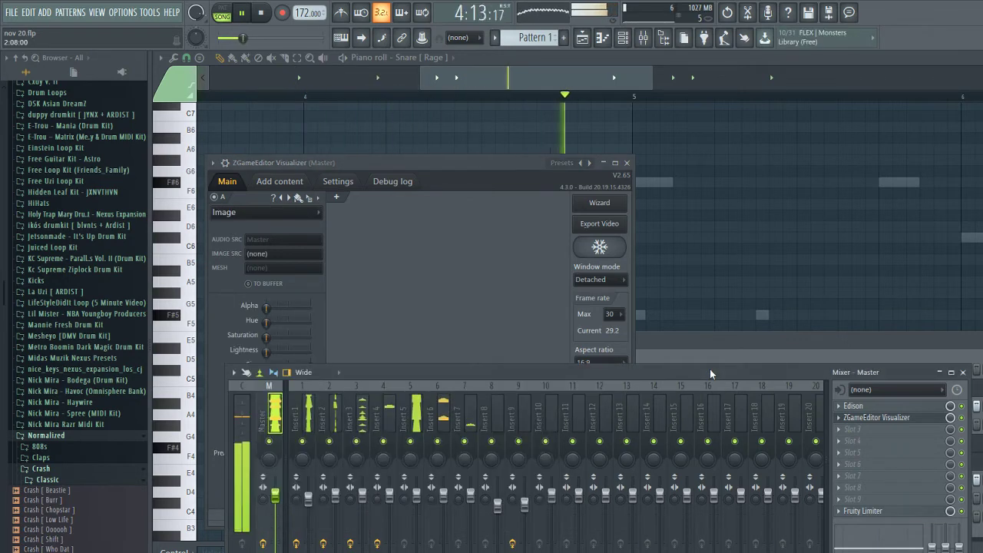
Try Crash [ Beastie ], Crash [ Burr ] and Crash [ Oooooh ] in turn as the crash channel's sample, playing the beat with them
key(space)
key(F6)
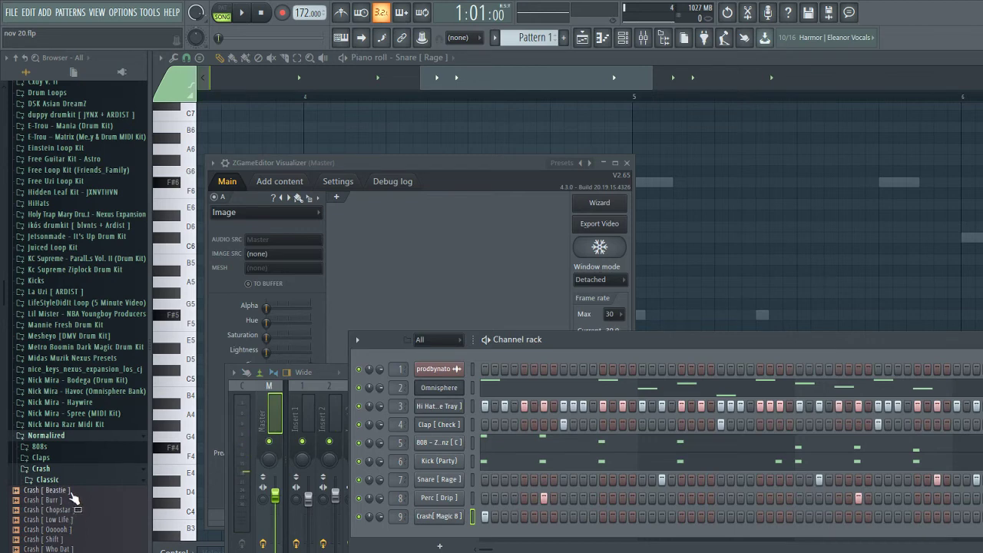
drag(71, 489, 442, 522)
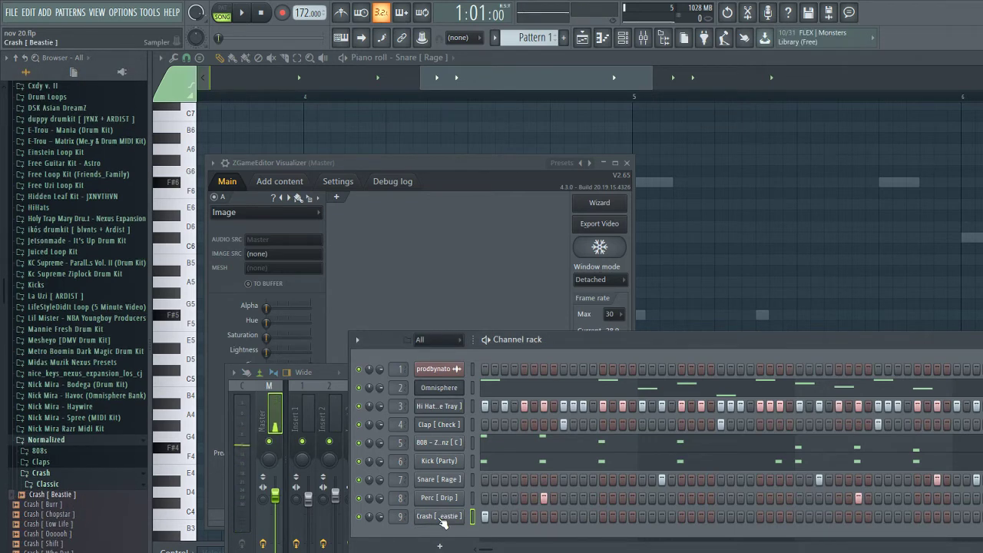
key(space)
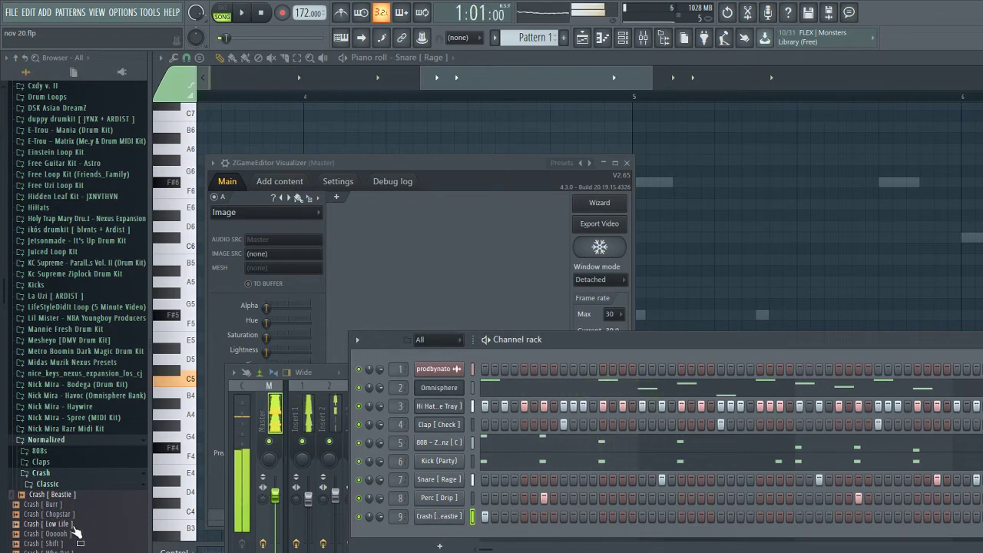
drag(45, 504, 330, 542)
drag(430, 527, 434, 519)
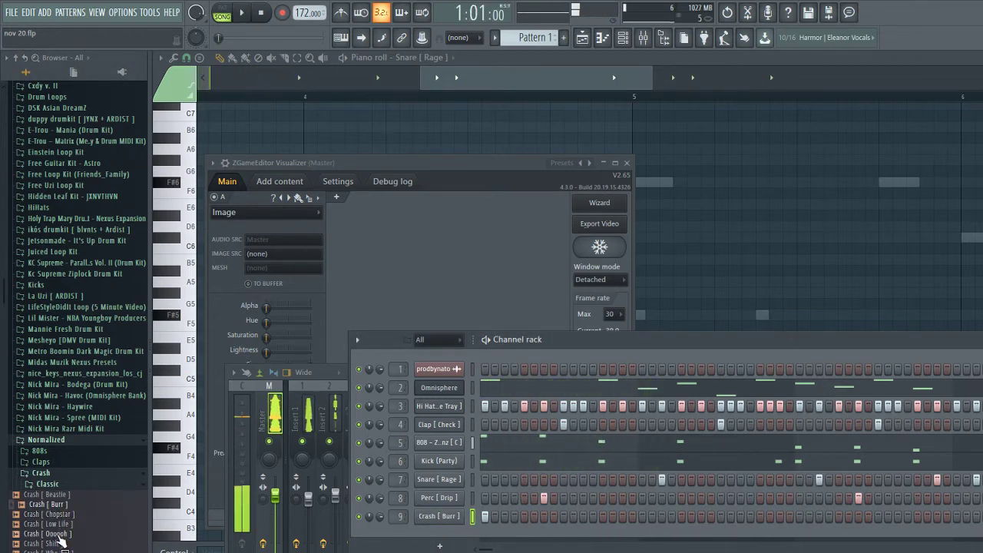
drag(54, 535, 444, 519)
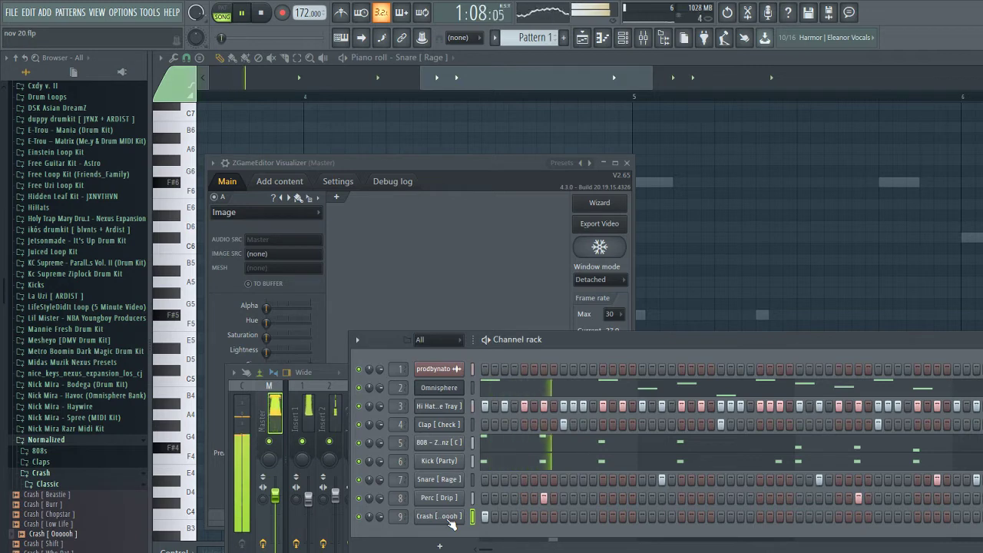
key(space)
Replace the crash channel's sample with Crash [ Low Life ] and play the opening of the beat to check it
drag(57, 523, 332, 523)
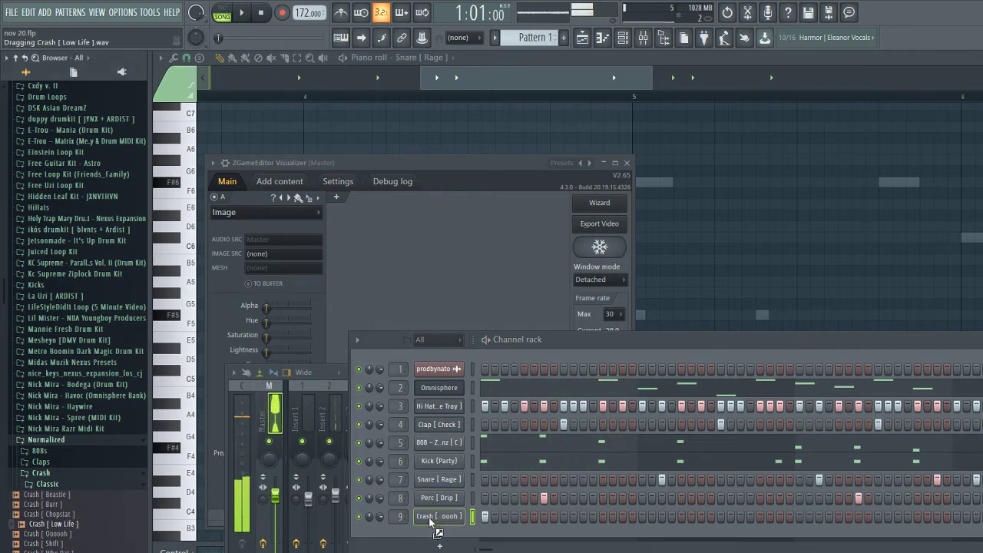
drag(430, 523, 433, 520)
key(space)
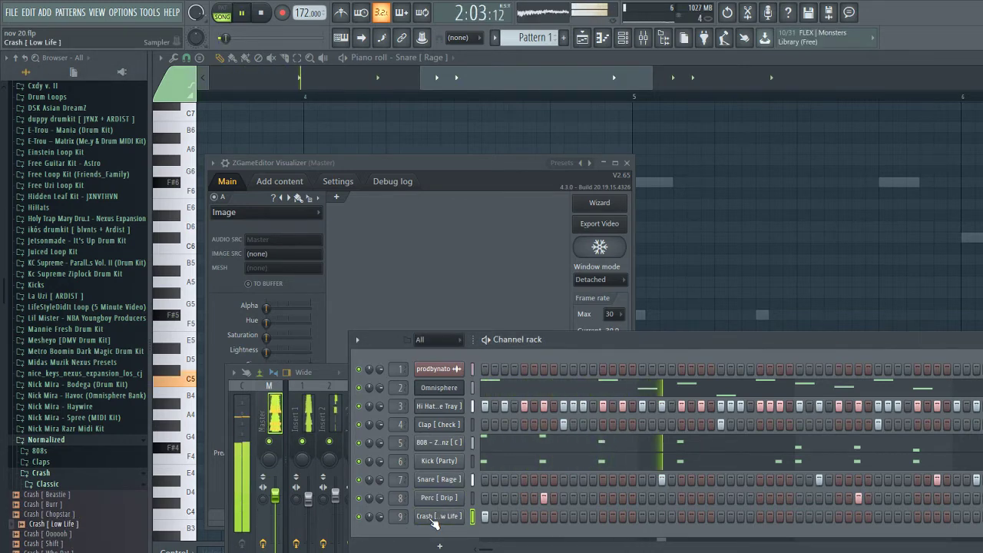
key(space)
key(space)
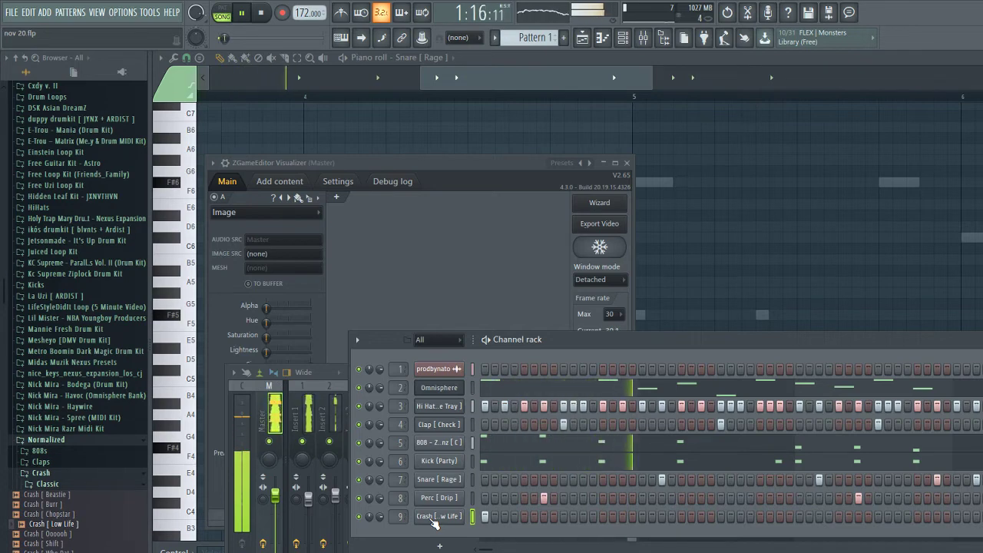
key(space)
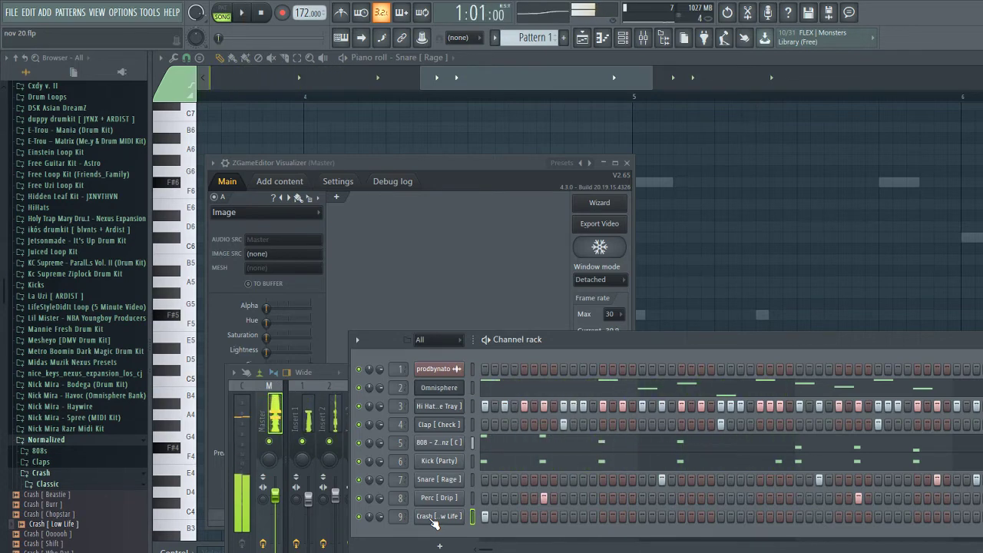
key(space)
key(space)
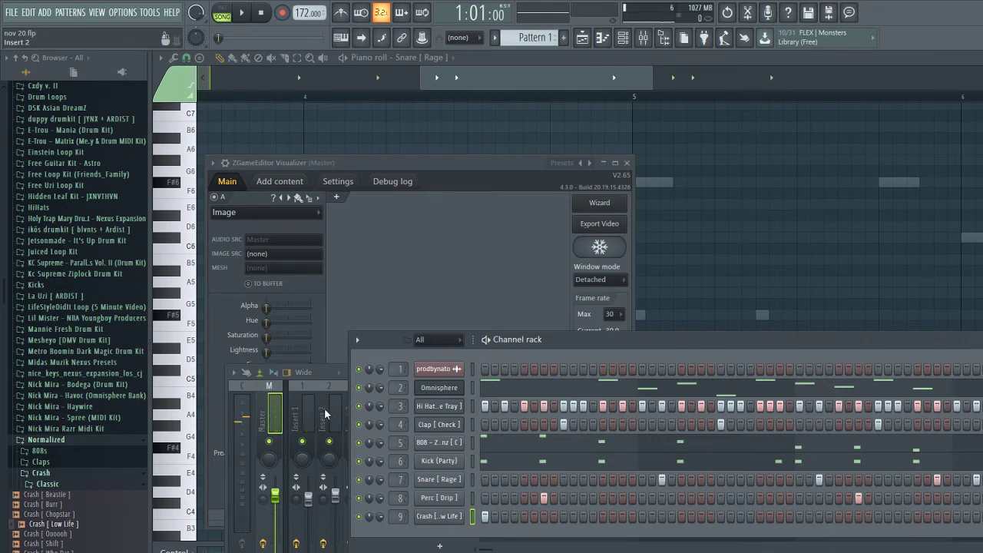
Replace Edison on the Master track with Ozone 8 and run its Master Assistant on the playing beat with the Streaming target
click(270, 424)
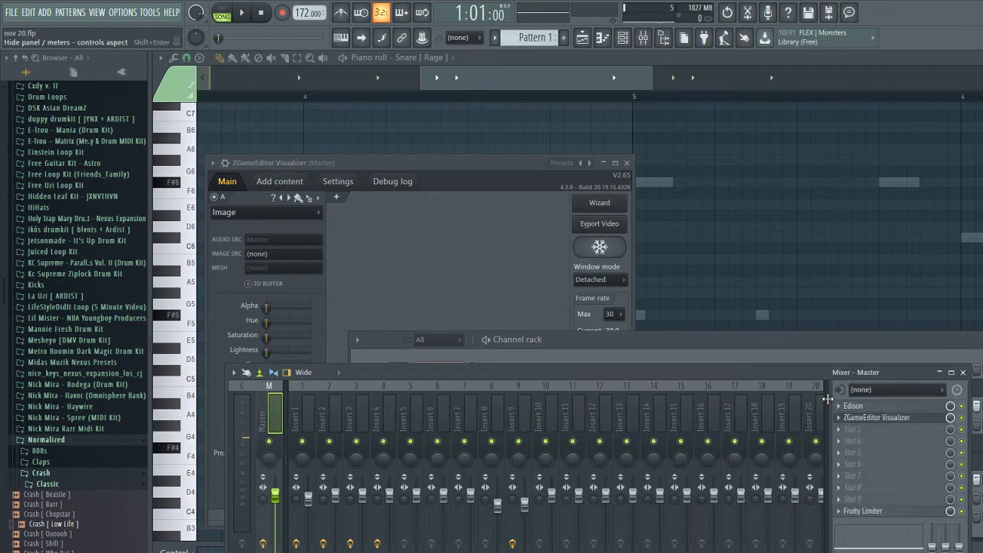
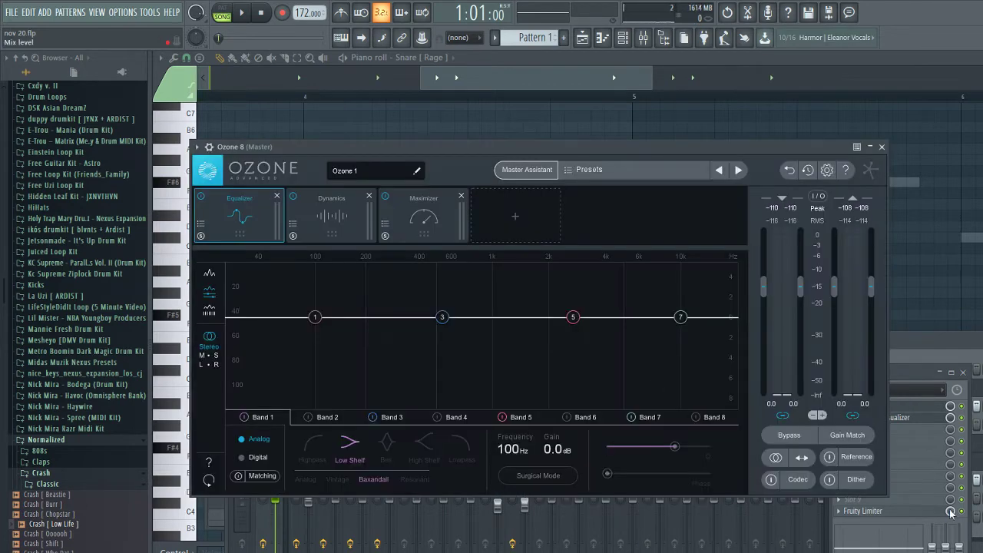
click(950, 513)
click(528, 171)
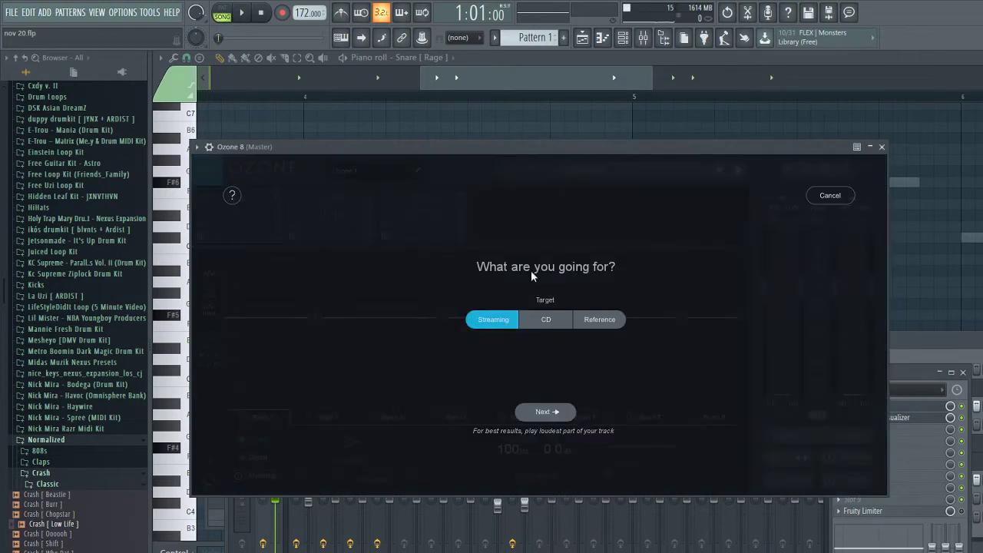
click(544, 413)
key(space)
Insert Fruity parametric EQ 2, Fruity Reeverb 2, Soundgoodizer and Fruity delay 2 on mixer track 10
key(F9)
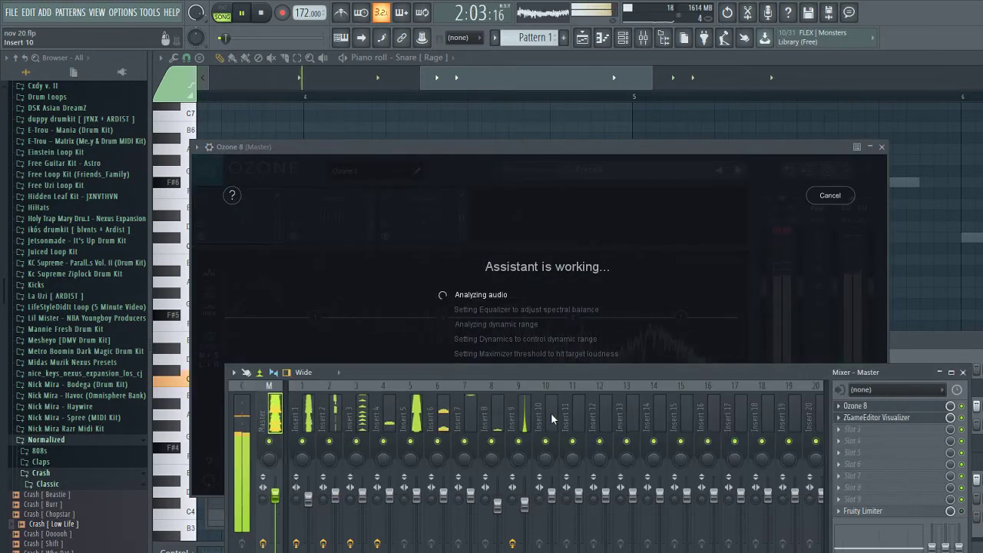
click(551, 419)
click(707, 434)
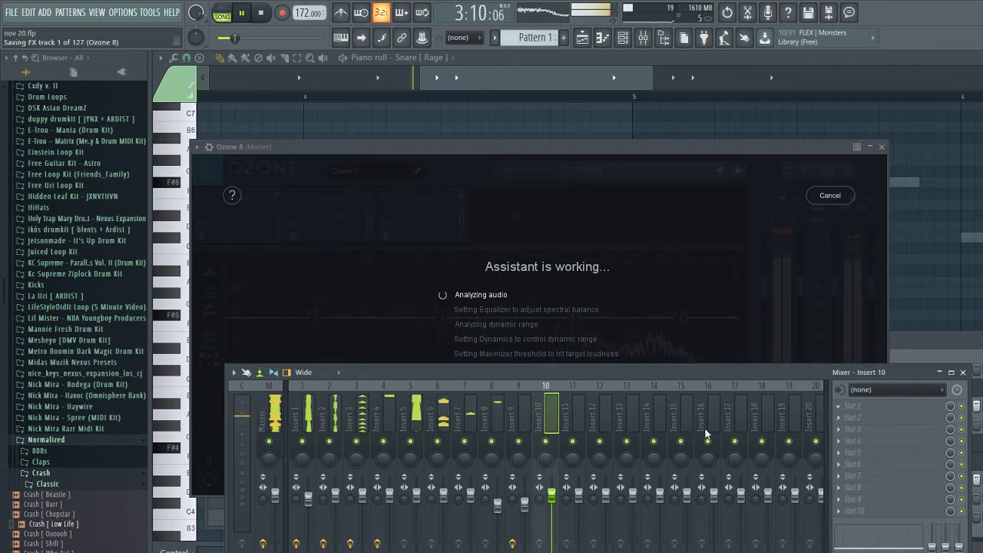
click(910, 417)
click(644, 374)
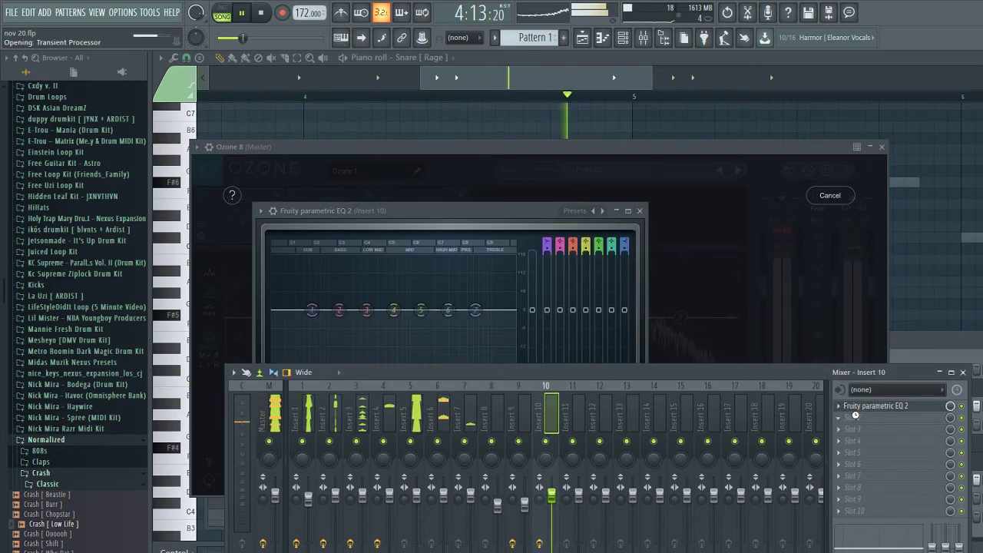
click(841, 420)
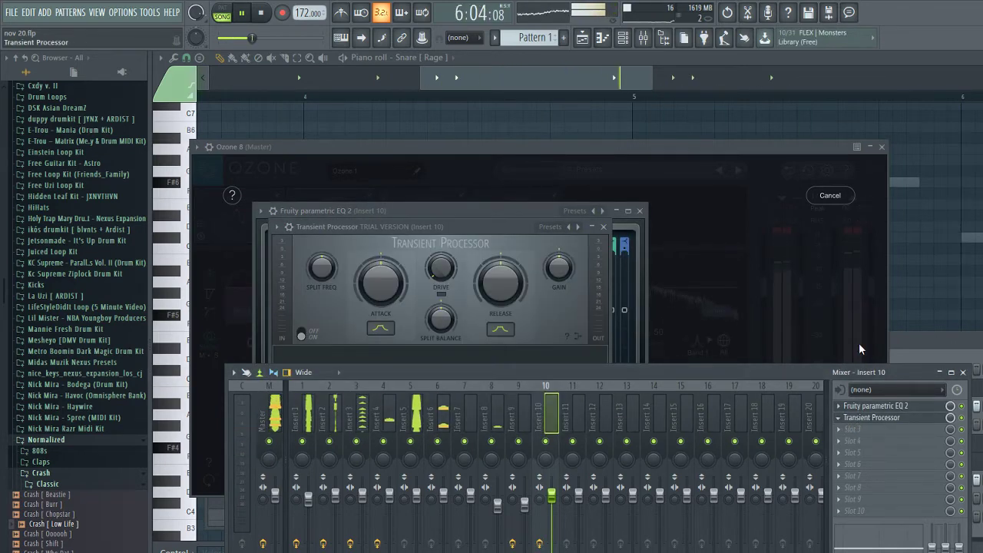
click(691, 197)
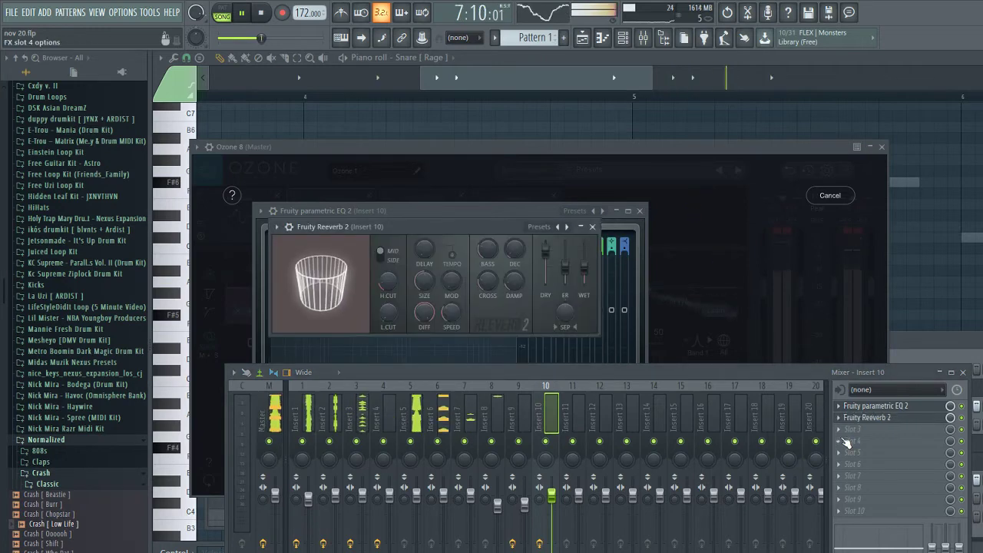
click(678, 358)
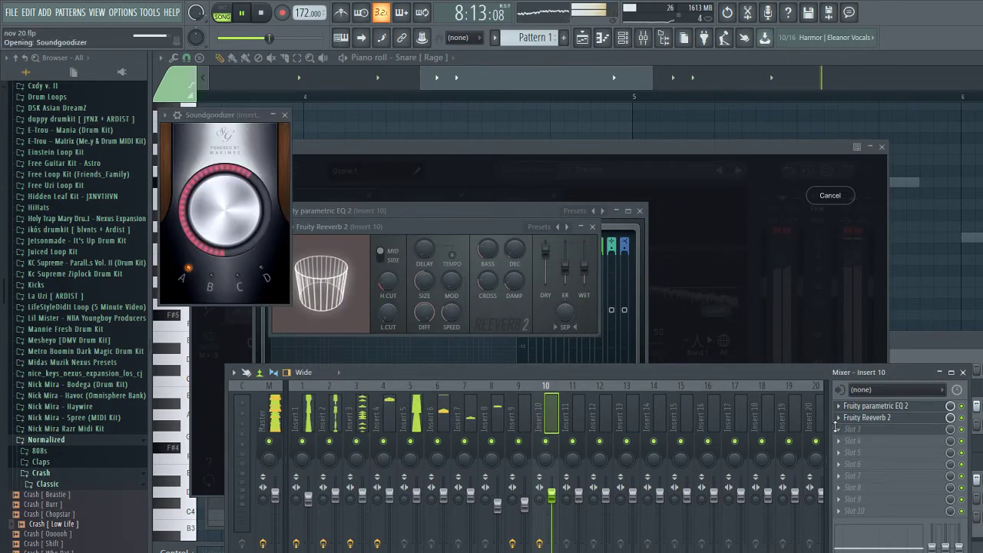
click(841, 442)
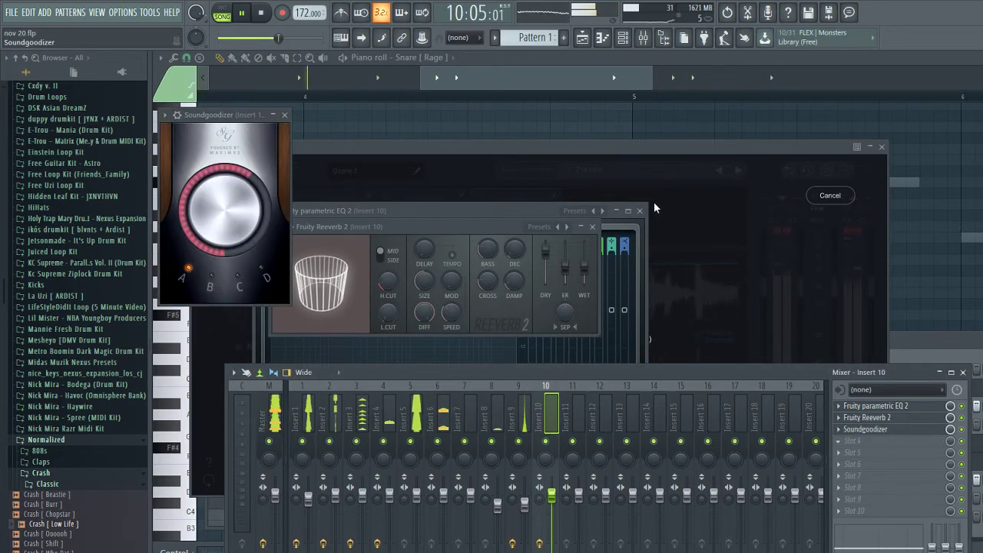
click(676, 163)
Insert Fruity parametric EQ 2 and Fruity Reeverb 2 on mixer track 11
click(581, 408)
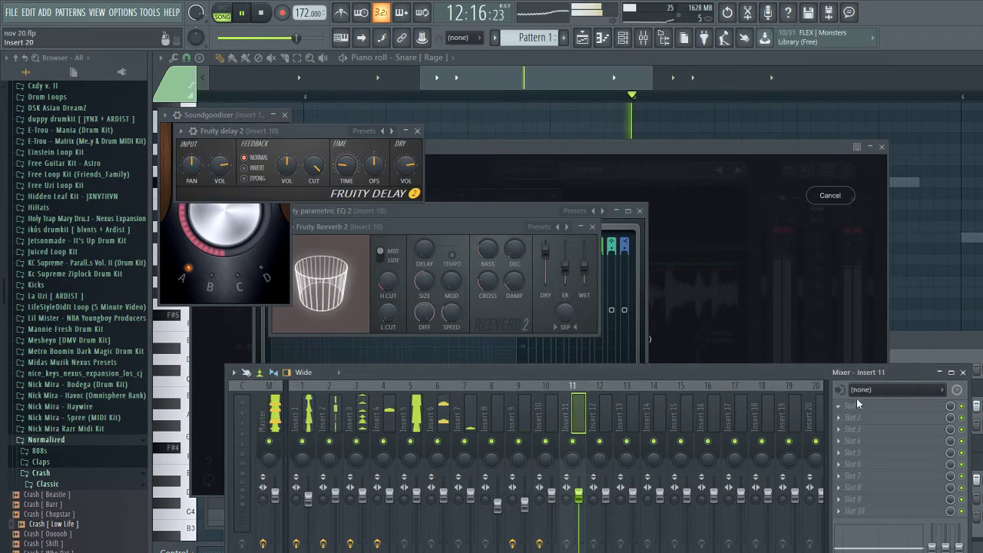
click(840, 406)
click(710, 434)
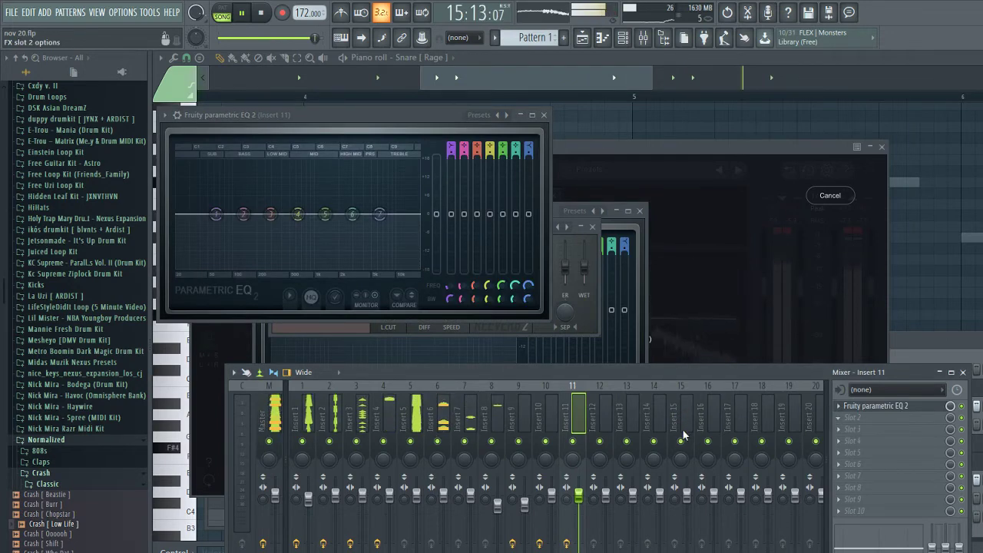
click(680, 198)
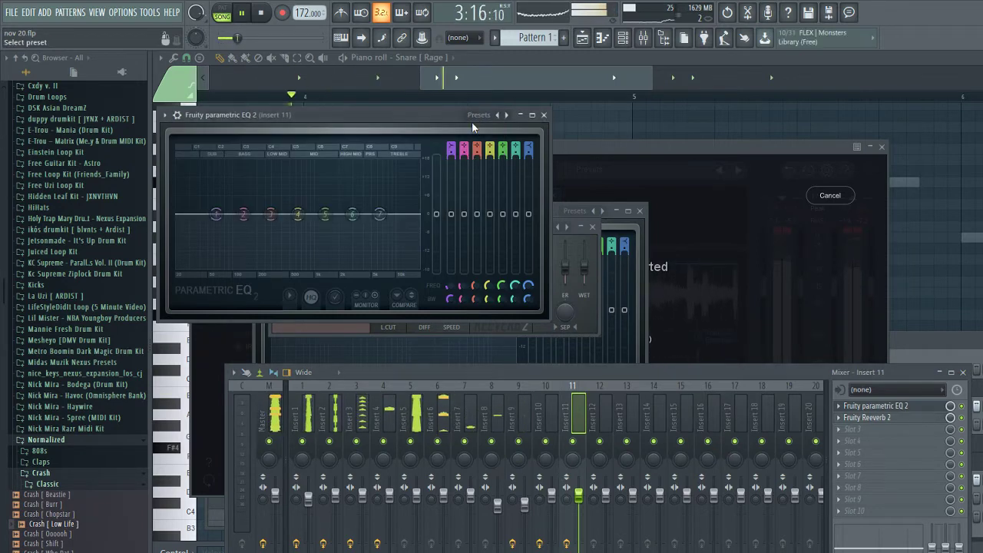
Close the EQ window of mixer track 11 and the reverb, EQ and delay windows of mixer track 10
click(544, 115)
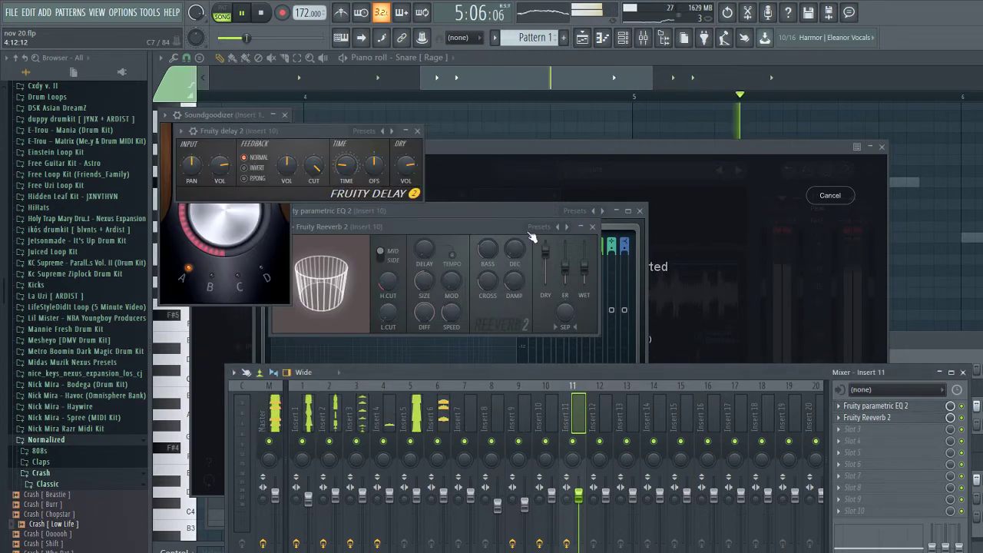
click(534, 232)
click(592, 227)
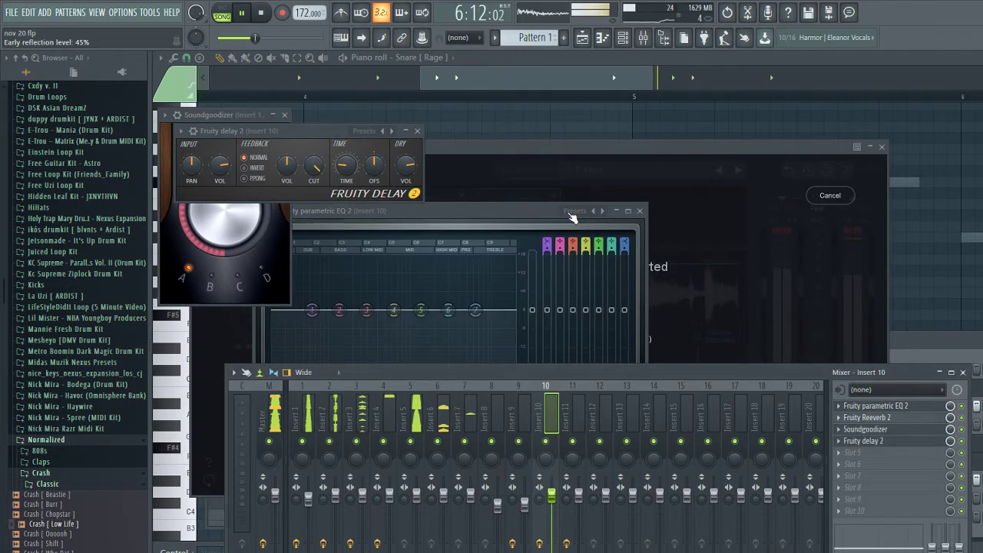
click(639, 210)
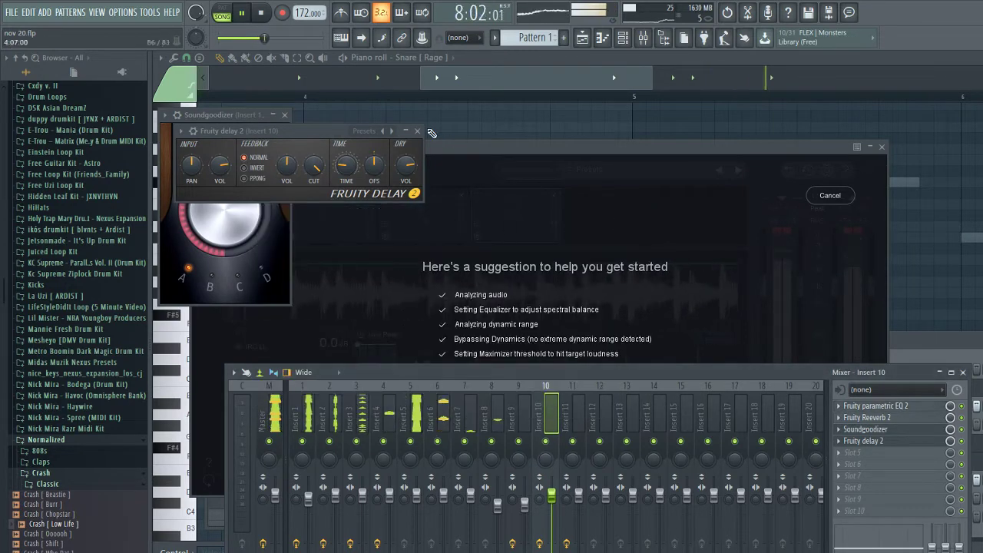
click(416, 131)
Accept the Master Assistant's suggested mastering chain in Ozone 8 and close the plugin window
click(540, 384)
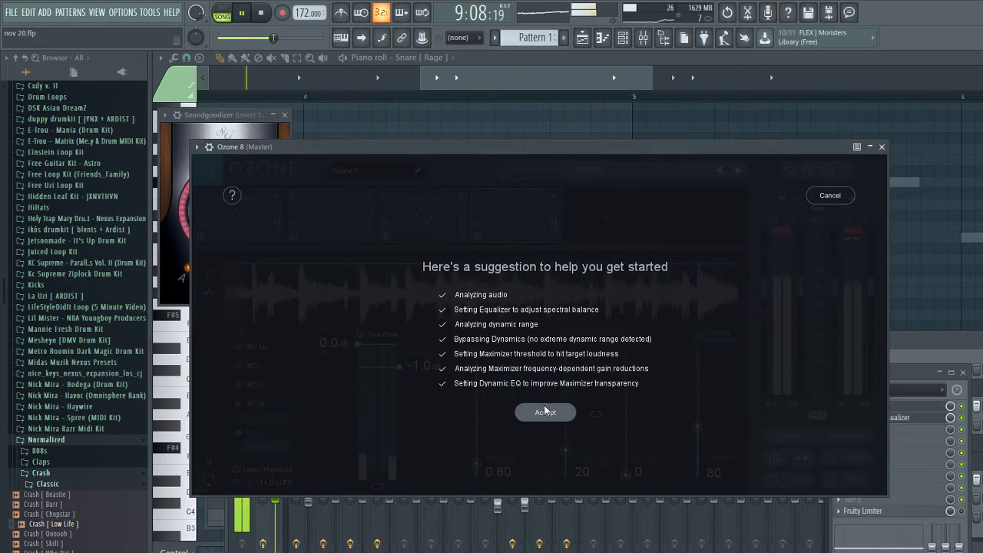
click(545, 412)
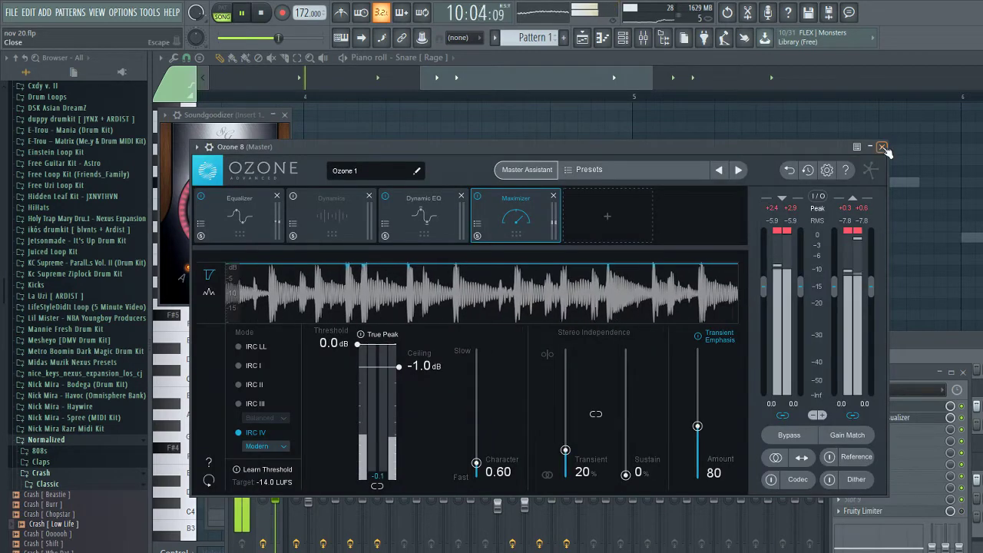
click(882, 146)
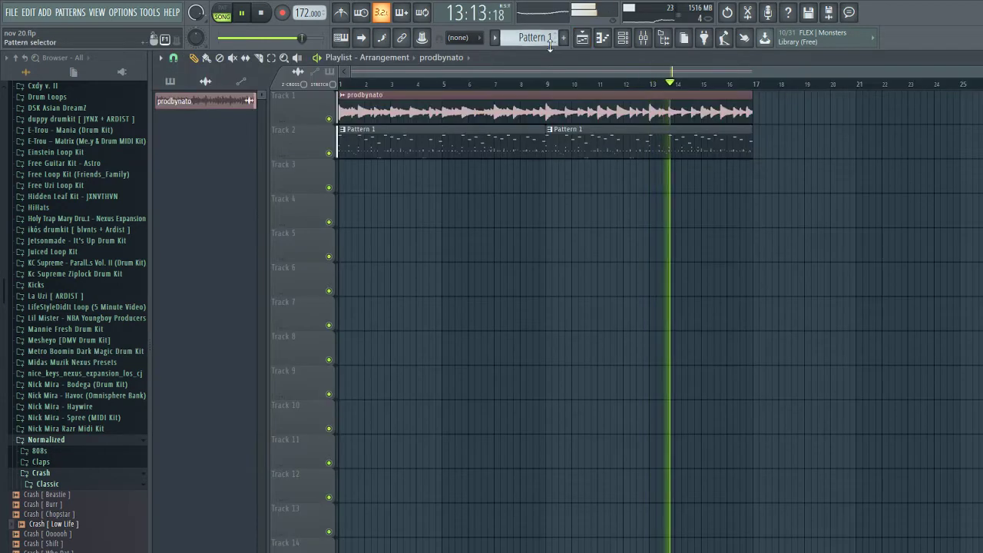
Place the Voice_190217 sample from the Nick Mira Diesel drum kit's 808s folder on playlist track 9
click(38, 440)
scroll(29, 399, up, 8)
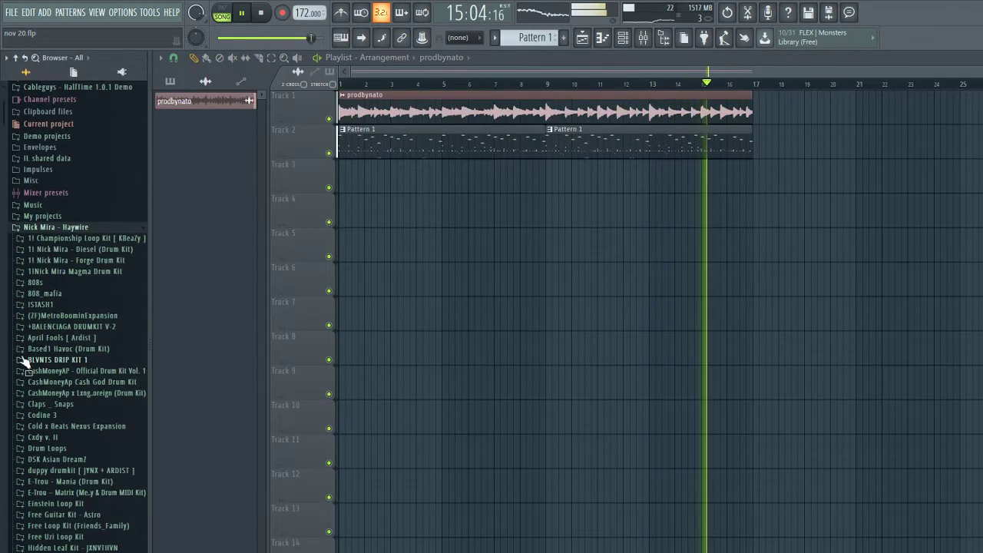
click(72, 253)
click(40, 263)
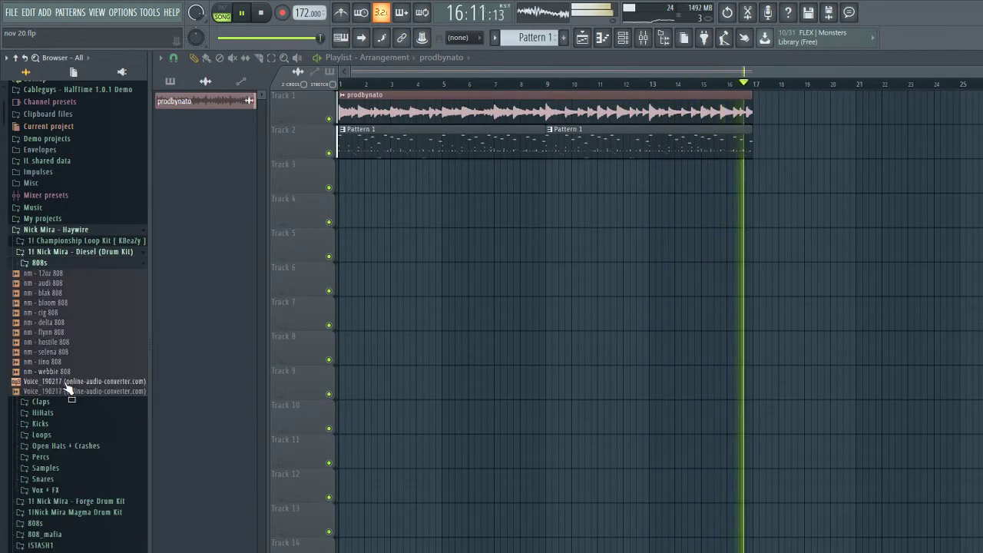
drag(54, 381, 425, 389)
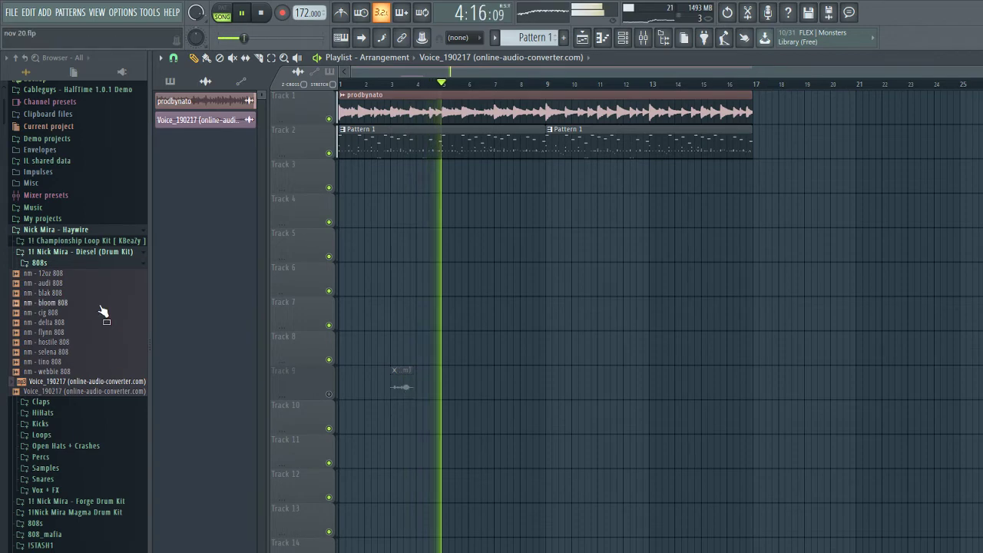
Place the MW - FX (12) sample from the FX folder of the Official Mike Will Made It Drum Kit on playlist track 9
click(68, 252)
scroll(93, 287, down, 7)
scroll(93, 287, down, 12)
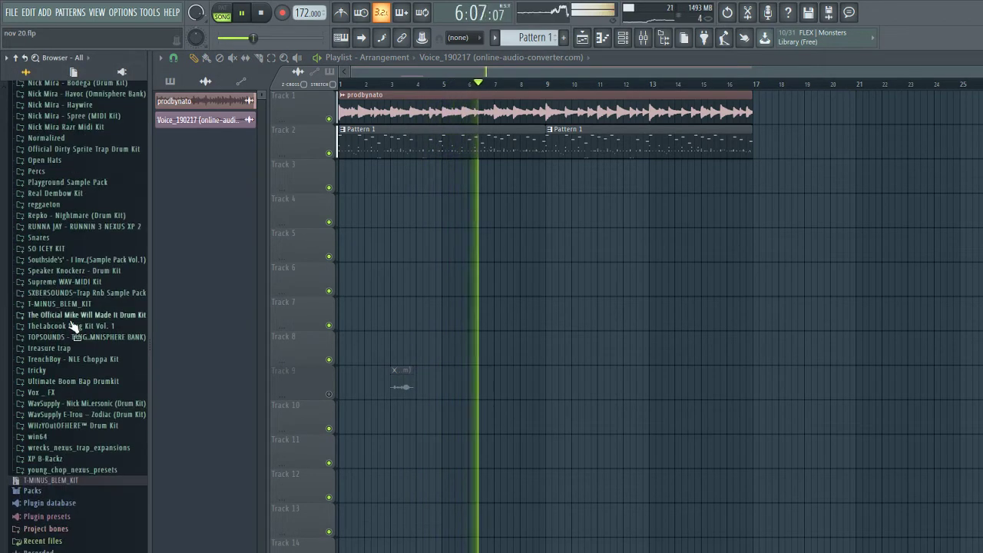
click(46, 315)
click(44, 360)
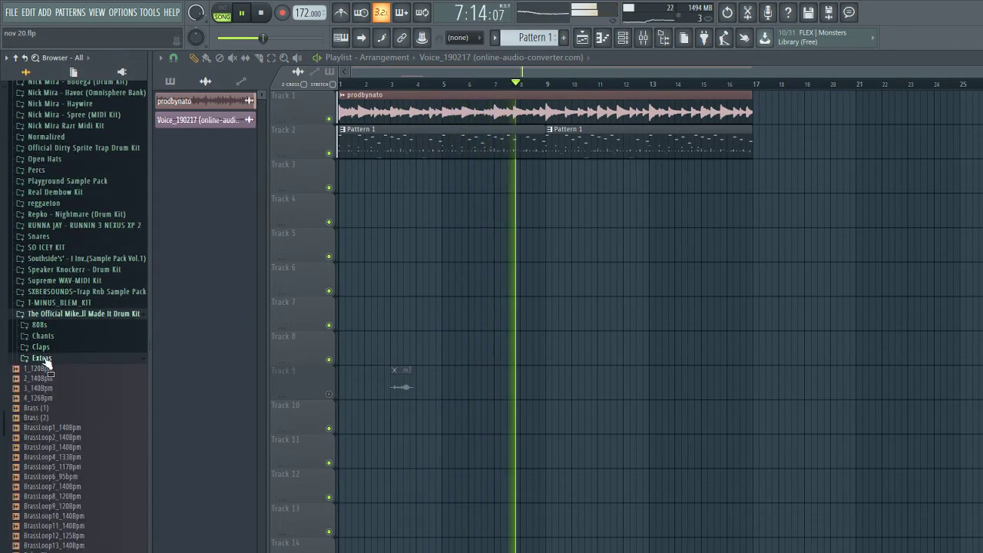
click(44, 360)
click(38, 370)
scroll(54, 392, down, 3)
drag(57, 400, 456, 391)
Move the voice clip to bar 1 and route the voice and MW - FX (12) channels to mixer tracks 10 and 11
scroll(398, 395, up, 6)
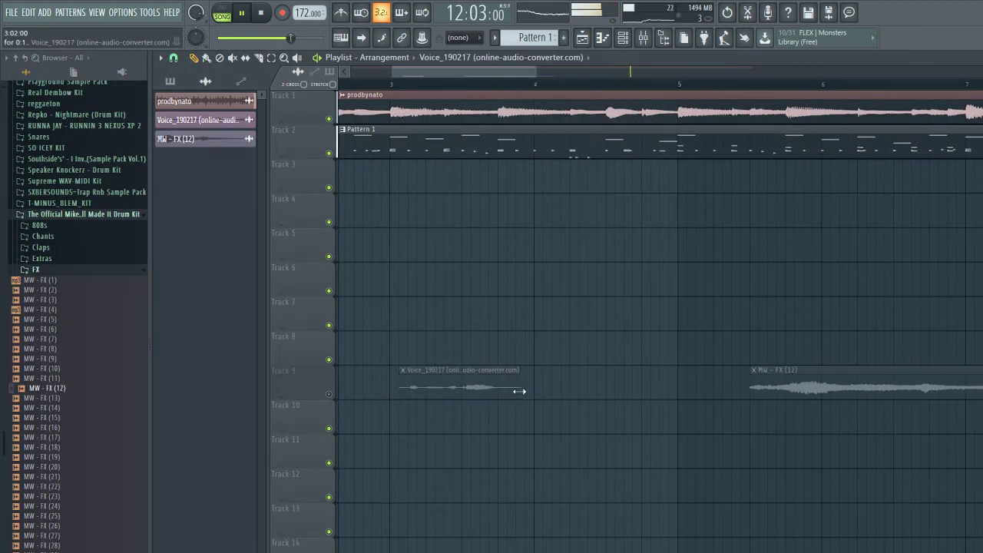
drag(480, 384, 126, 399)
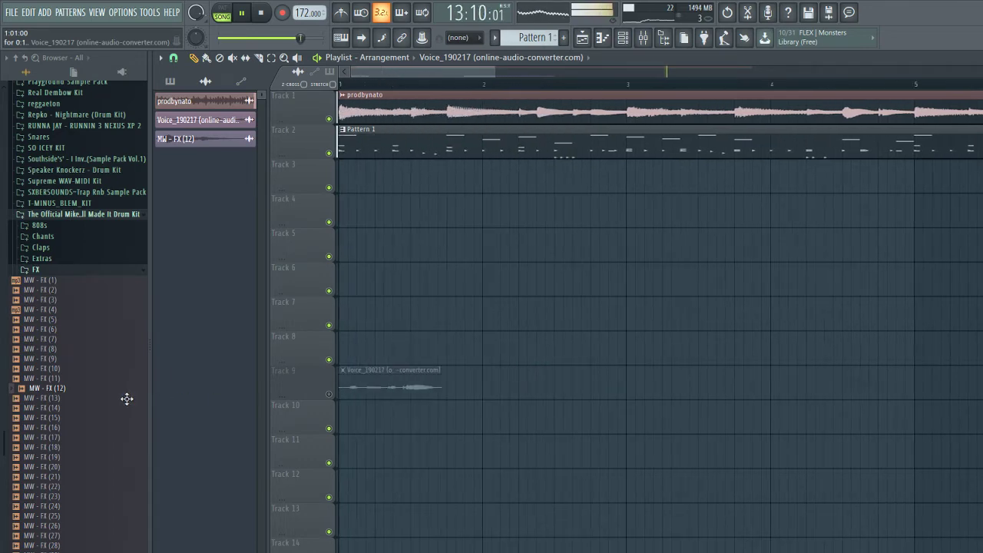
key(F9)
click(506, 339)
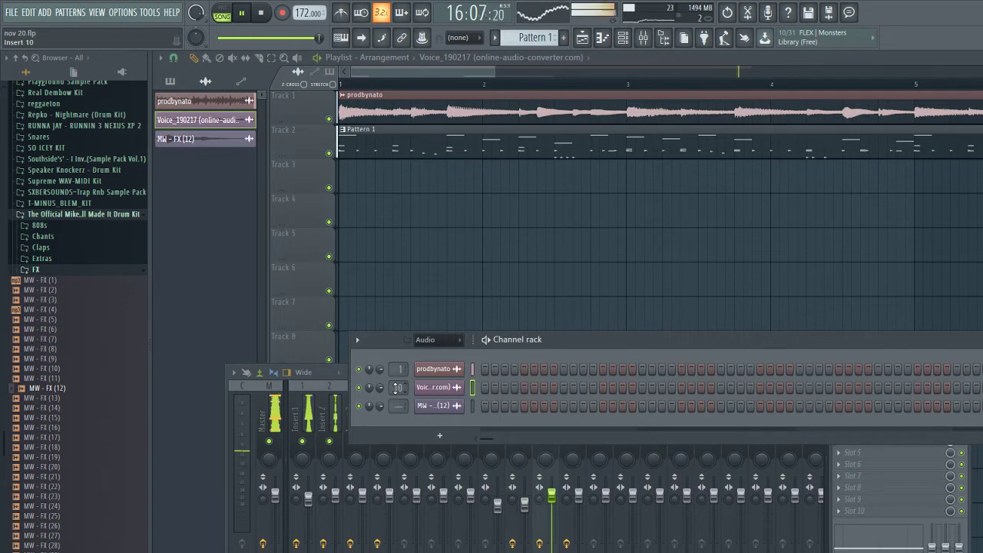
scroll(401, 407, up, 4)
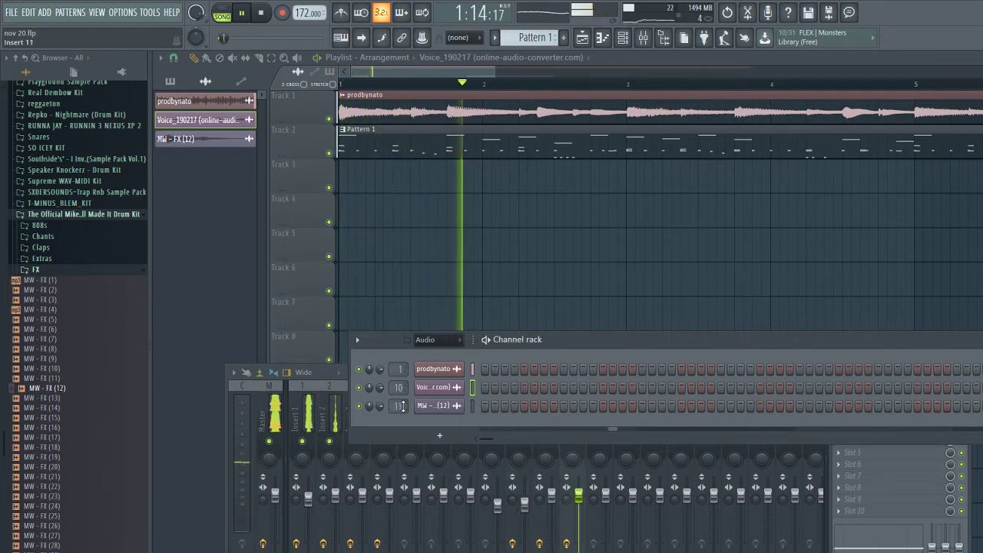
Select the voice and MW - FX (12) clips and move them down to playlist track 11
right_click(461, 302)
scroll(461, 301, down, 5)
drag(618, 390, 335, 466)
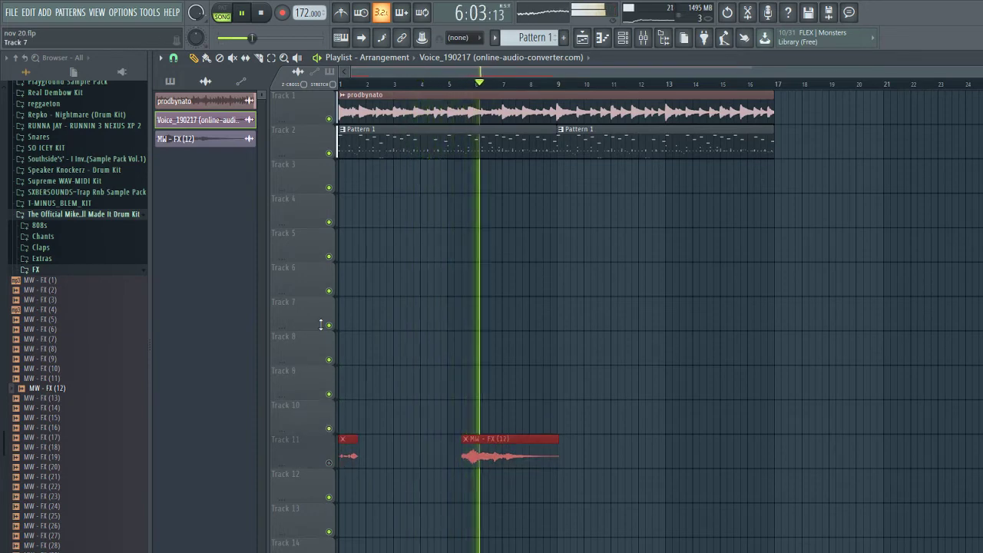
Split Pattern 1 by channel and stack the Clap, Hi Hat, 808, Kick, Snare, Perc and Crash clips on tracks 3 to 9 from bar 1
click(495, 37)
click(568, 232)
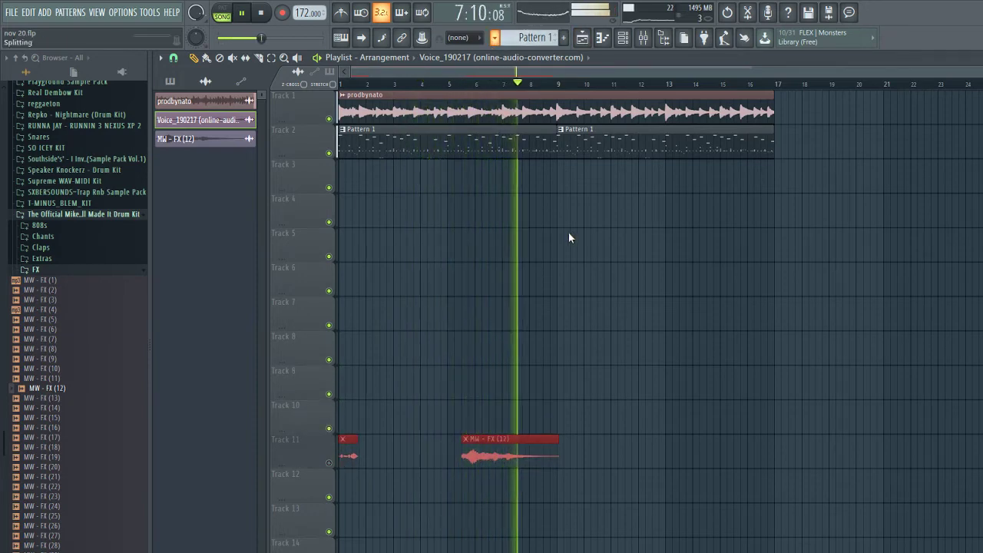
drag(405, 169, 351, 185)
drag(413, 258, 355, 177)
key(ctrl+d)
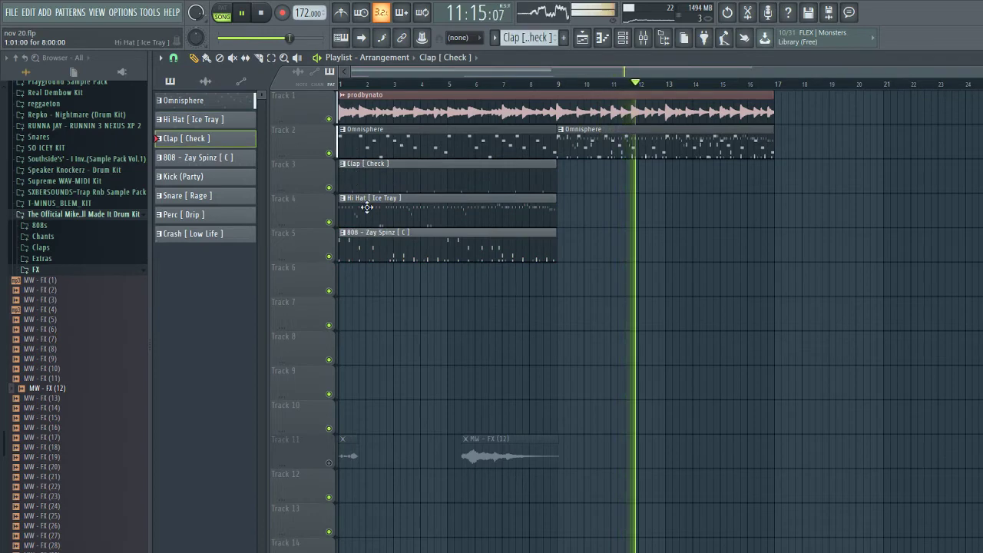
drag(368, 252, 352, 353)
drag(365, 232, 348, 368)
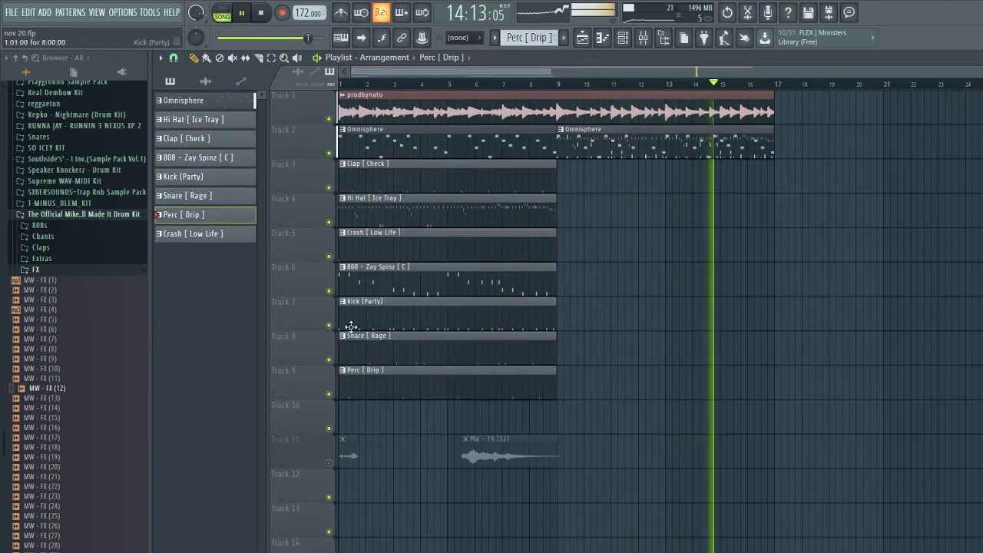
drag(365, 307, 359, 235)
Stop playback, then place the voice clip on track 10 at bar 1 and MW - FX (12) on track 11 at bar 7
key(space)
drag(343, 456, 342, 421)
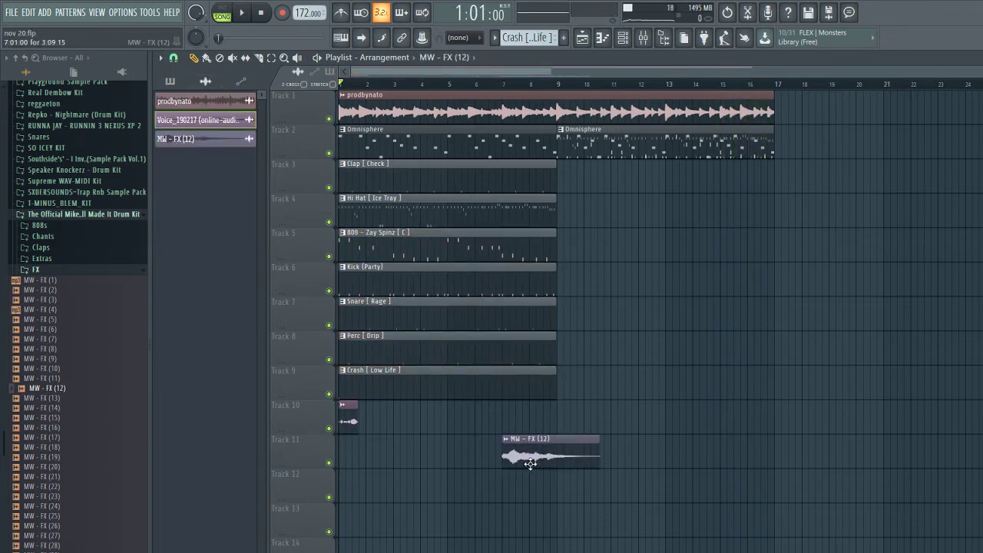
Delete the second Omnisphere clip and slice the prodbynato loop at bar 9
drag(844, 214, 713, 149)
key(Delete)
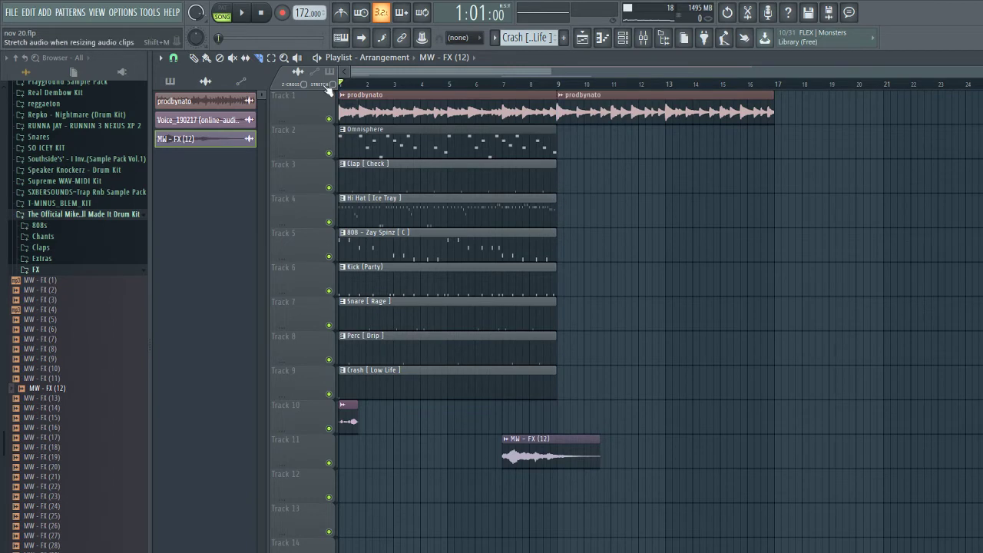
Duplicate the eight-bar section of tracks 1 to 9 repeatedly along the playlist until it extends past bar 81
drag(587, 397, 369, 125)
key(ctrl+b)
drag(701, 420, 402, 103)
key(ctrl+b)
key(ctrl+b)
key(ctrl+b)
key(ctrl+b)
key(ctrl+b)
scroll(603, 465, down, 5)
scroll(599, 447, down, 1)
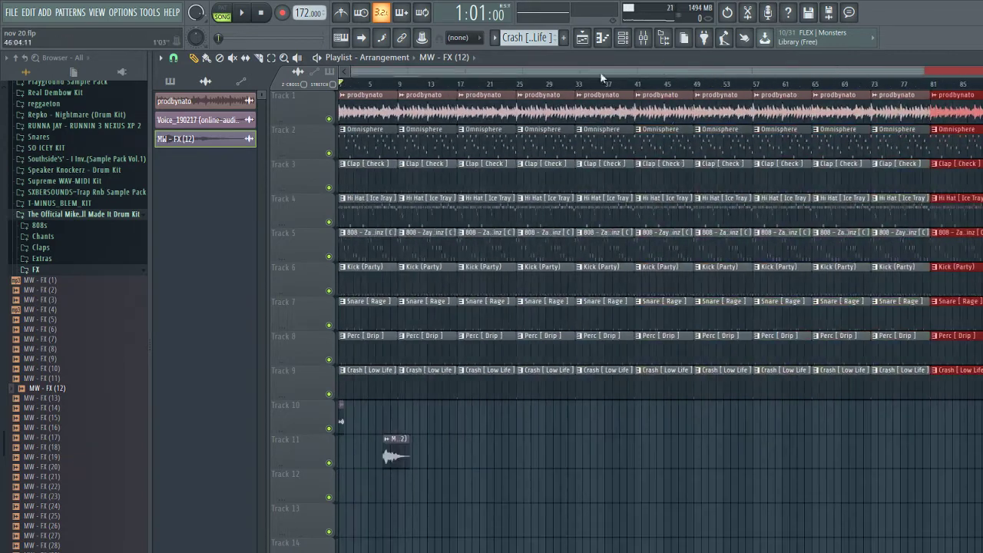
Delete the Omnisphere and drum clips on tracks 2 to 9 in the first eight bars, keeping only the loop as intro
scroll(328, 303, up, 8)
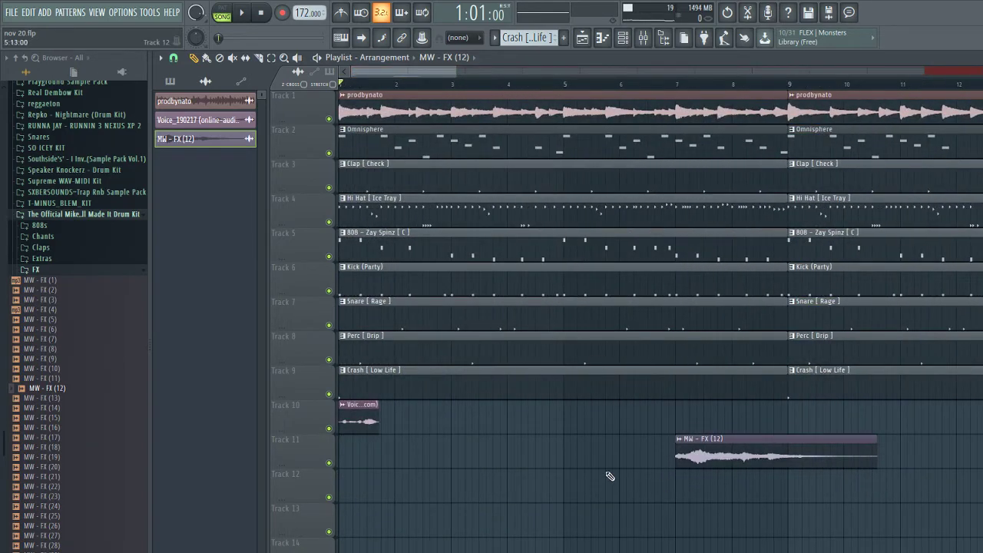
scroll(609, 476, up, 3)
scroll(903, 486, down, 5)
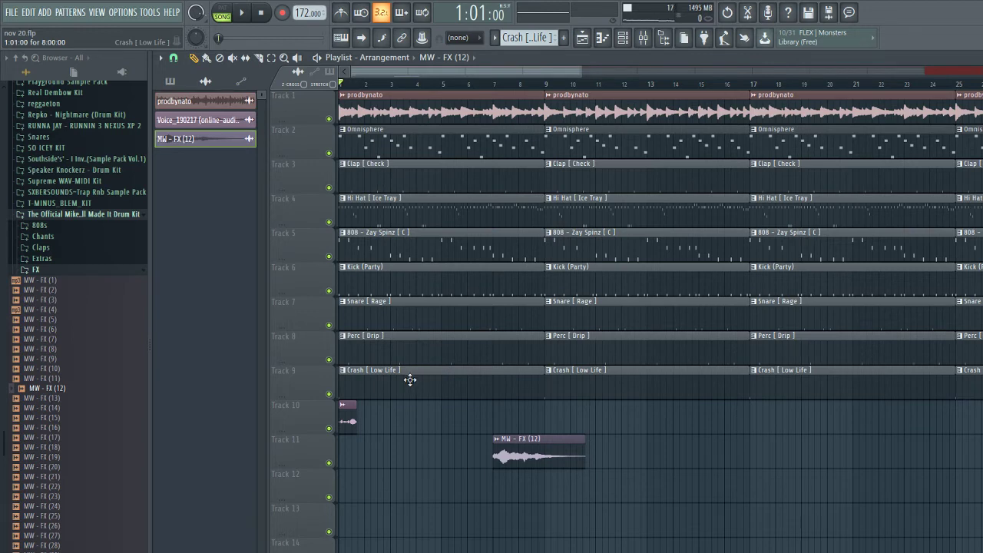
mouse_move(409, 379)
mouse_down()
mouse_move(389, 314)
mouse_move(387, 223)
mouse_move(364, 152)
mouse_up()
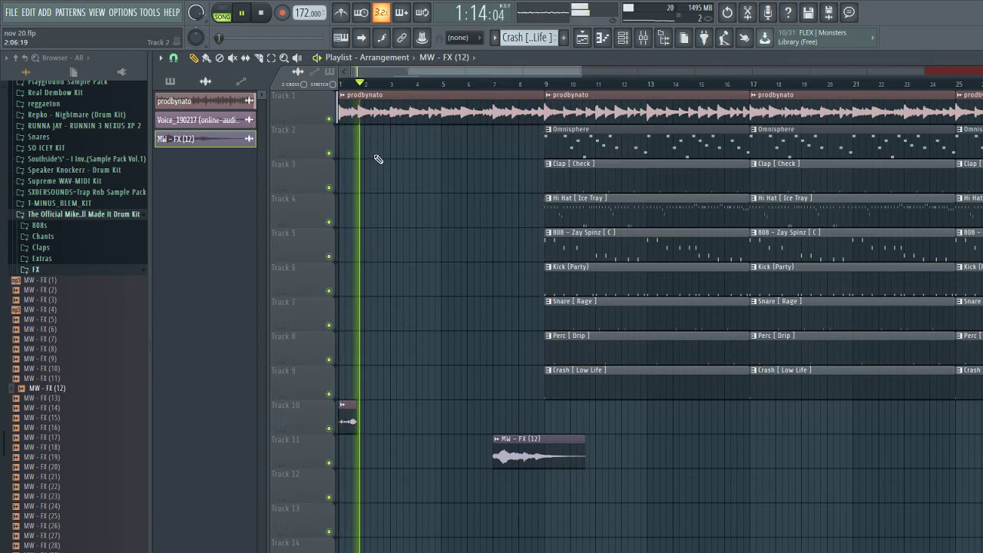
Delete the Perc [ Drip ] and Snare [ Rage ] clips that start at bar 9
scroll(563, 436, up, 4)
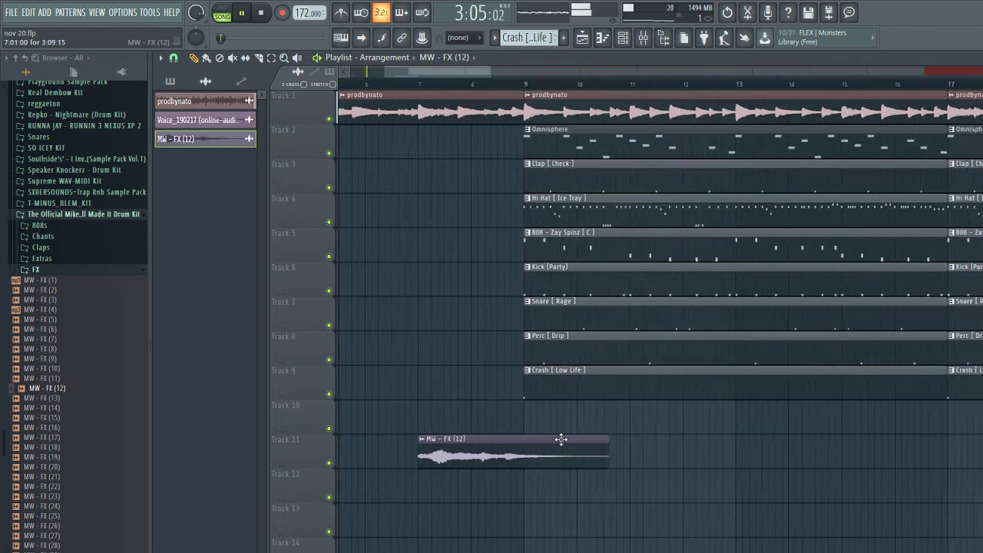
scroll(542, 241, up, 3)
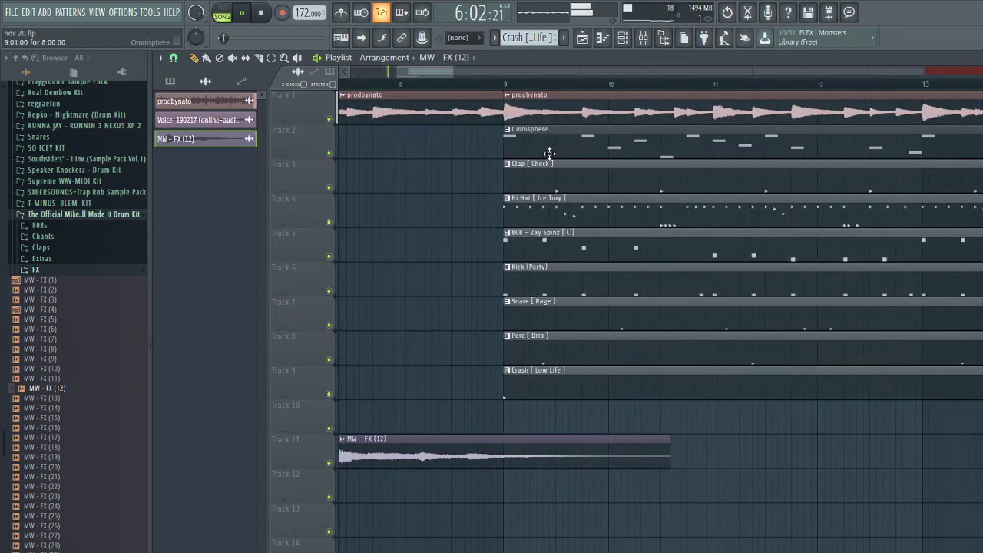
right_click(539, 354)
right_click(540, 329)
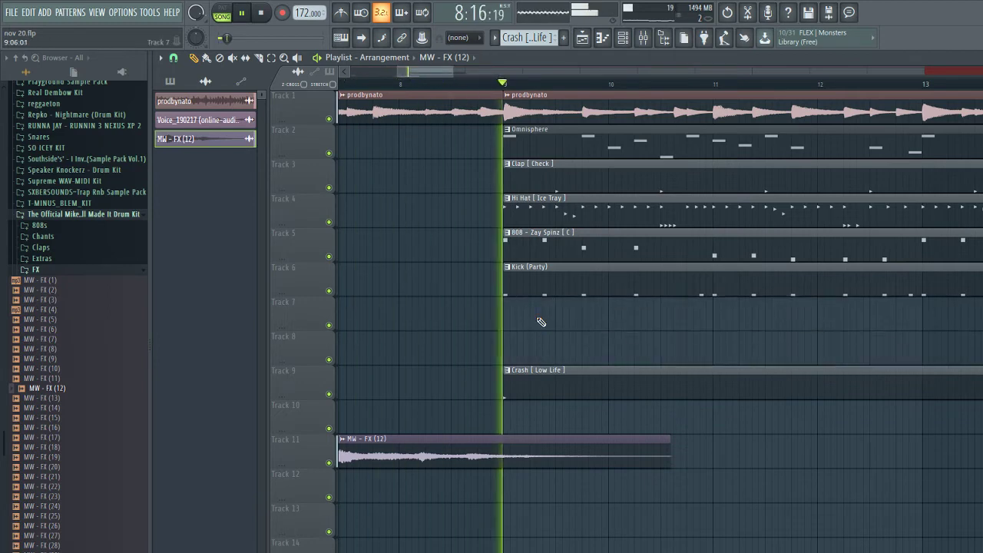
Delete the Omnisphere clip at bar 9 and restart playback from the beginning
key(F9)
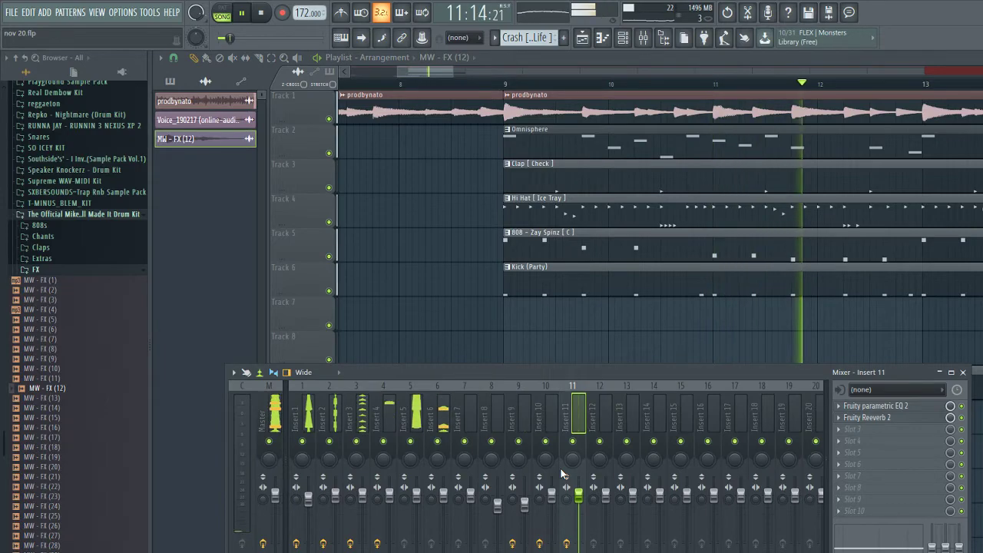
key(F9)
key(space)
scroll(674, 279, down, 5)
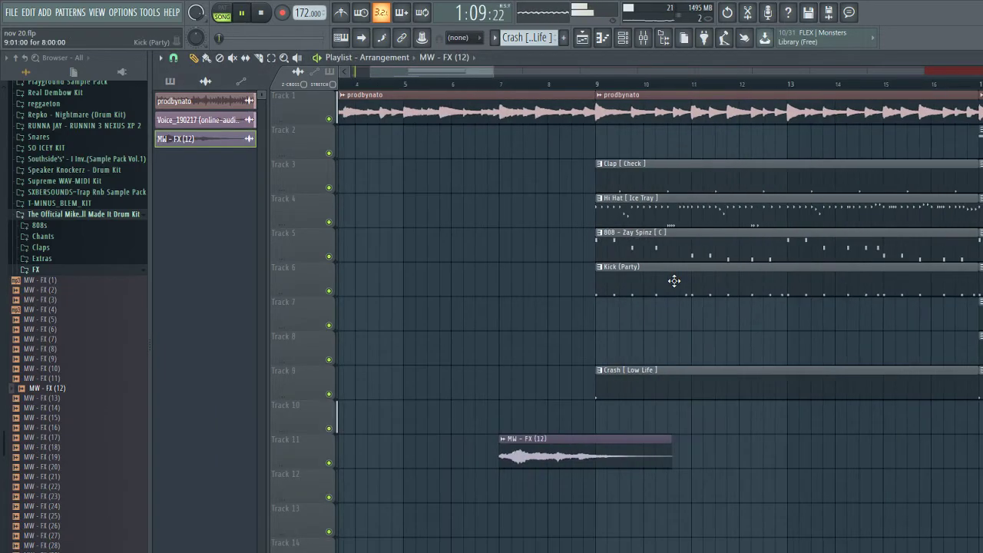
Delete the Omnisphere clip that starts at bar 25
scroll(700, 318, up, 4)
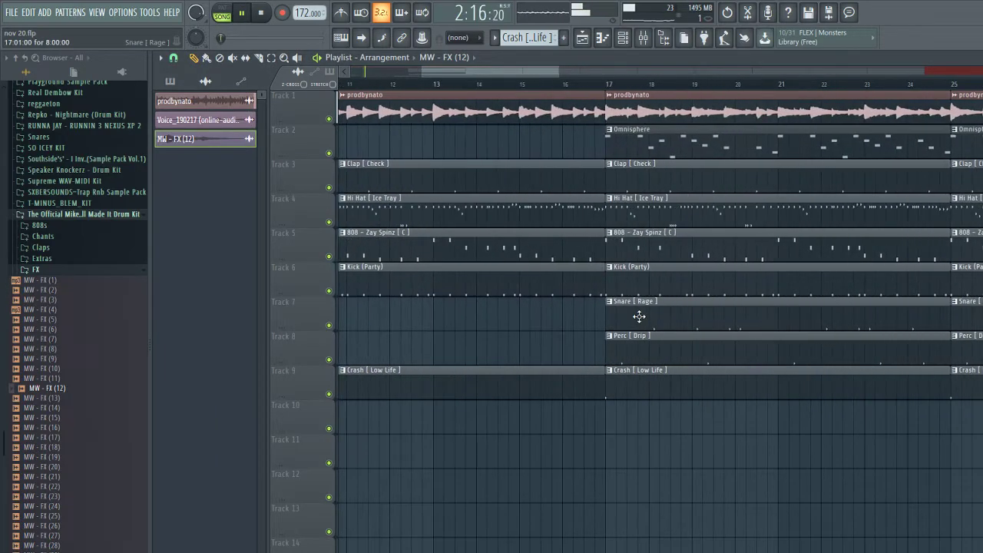
scroll(639, 317, down, 6)
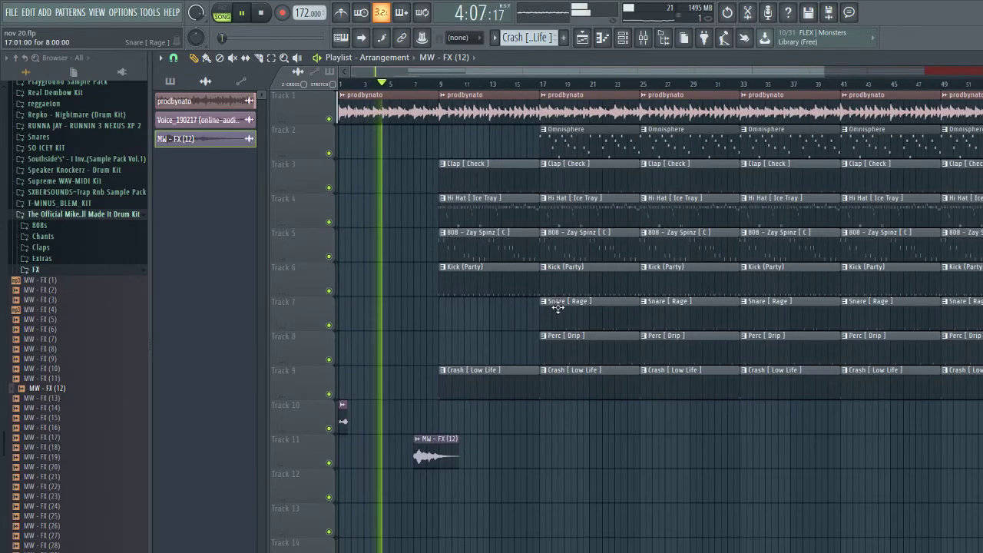
scroll(557, 307, up, 4)
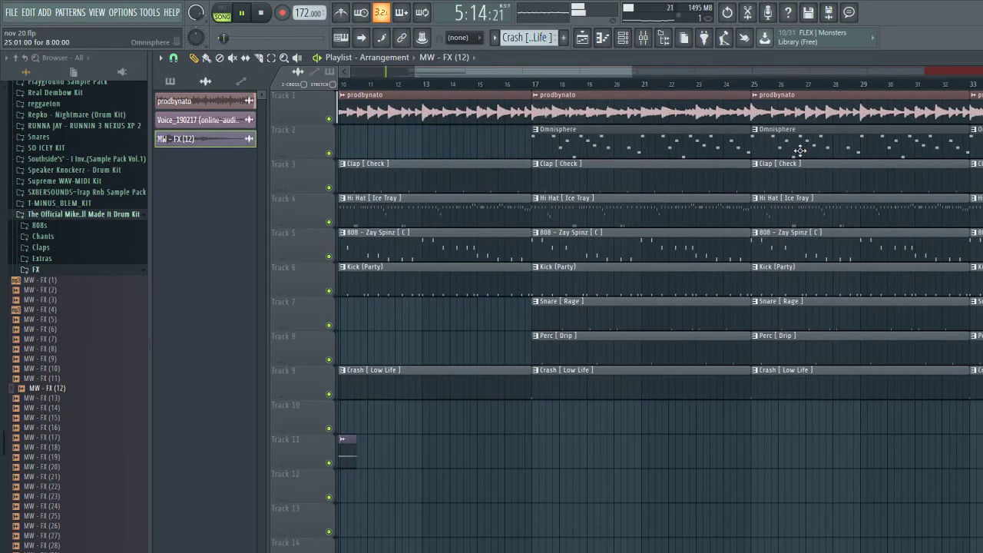
scroll(800, 153, down, 3)
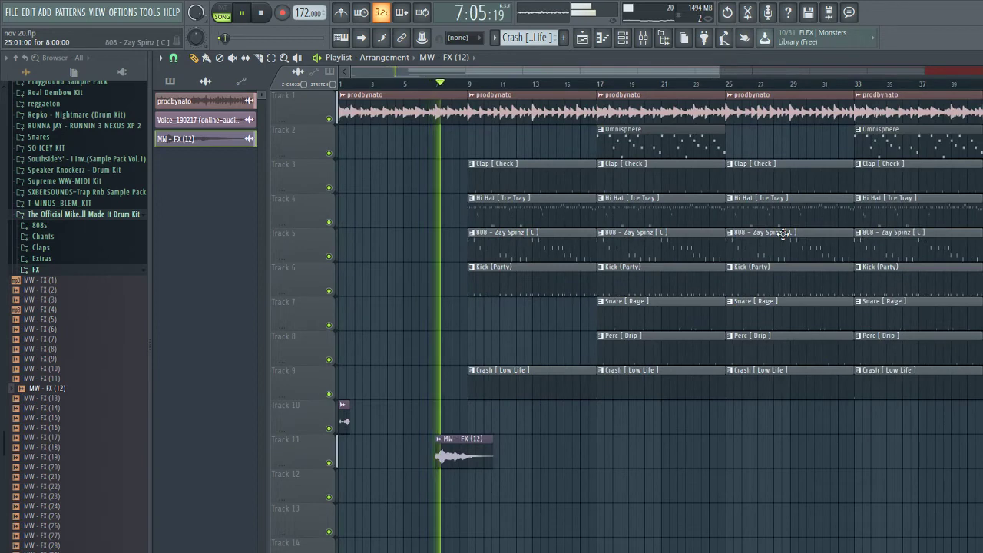
Shorten the Clap, Hi Hat, 808, Kick and Crash clips before bar 17 so they end halfway through bar 16
key(F9)
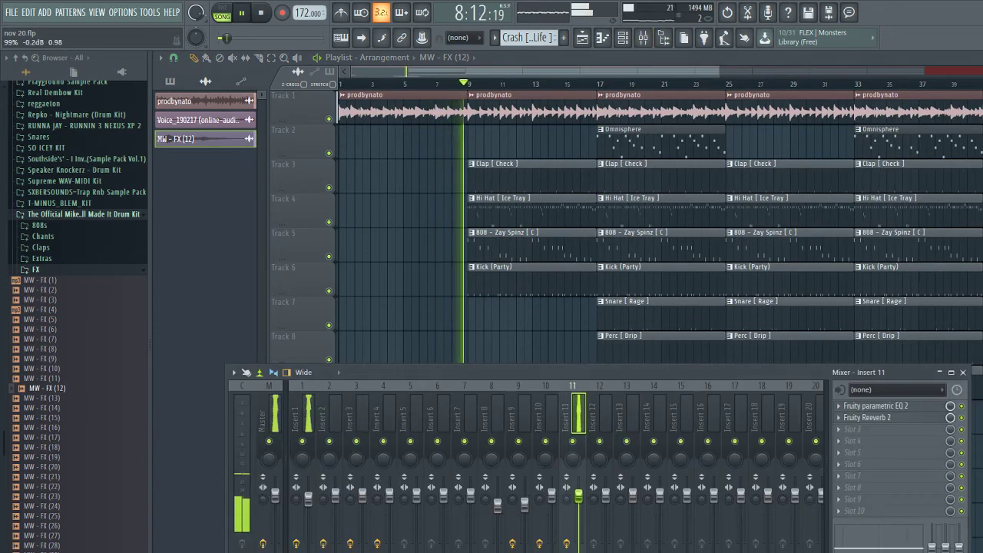
key(F9)
scroll(584, 383, up, 2)
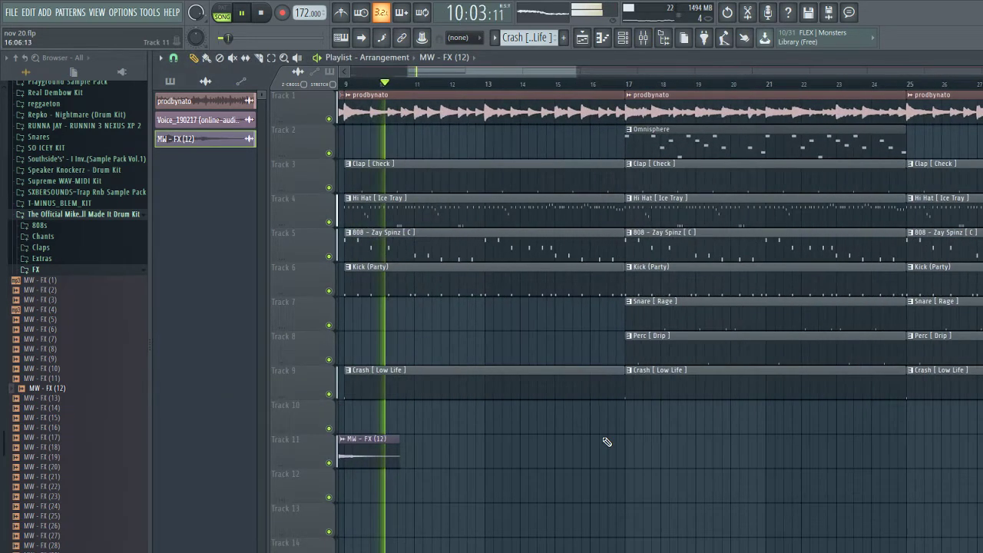
drag(603, 428, 598, 208)
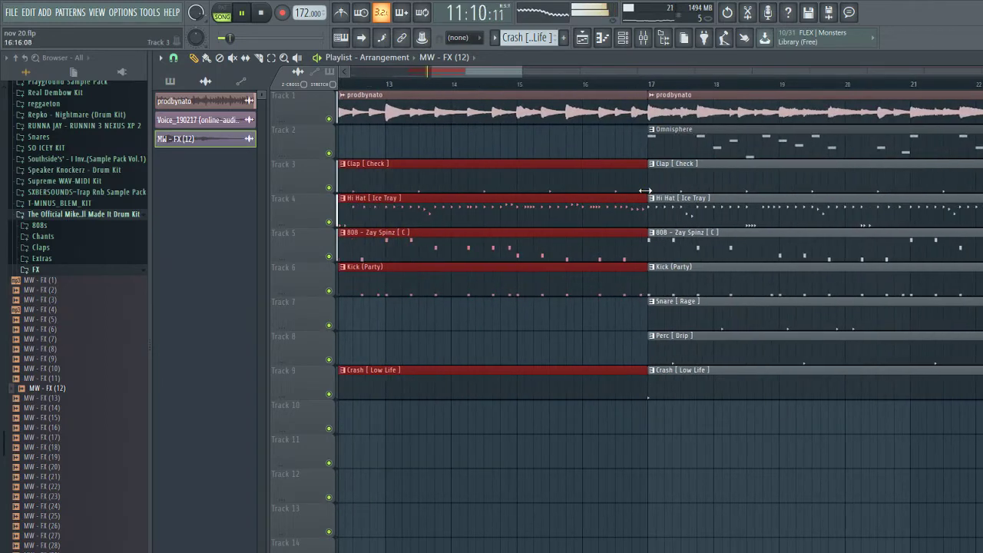
scroll(629, 211, up, 2)
click(644, 234)
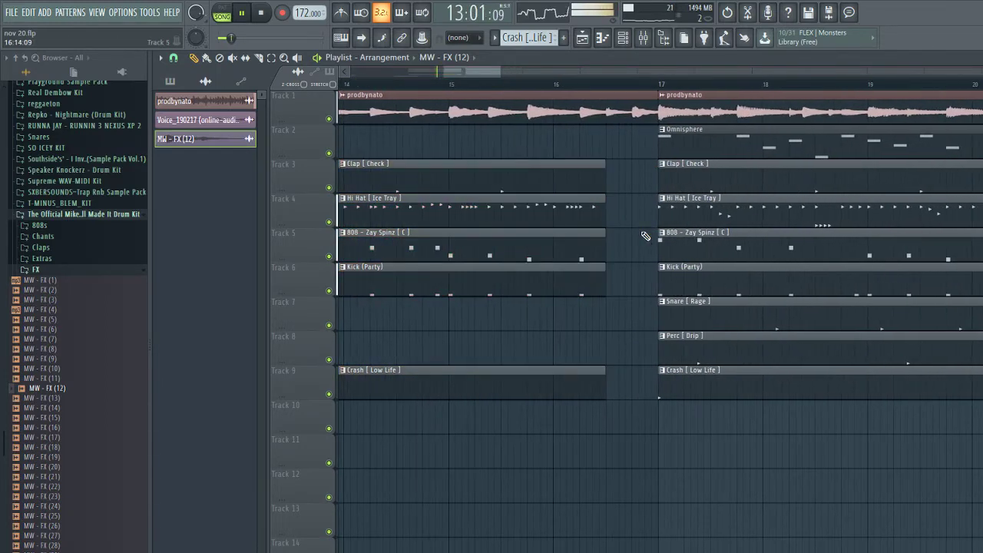
Slice the drum and 808 clips on tracks 3 to 9 at bar 18
scroll(651, 234, down, 2)
click(259, 59)
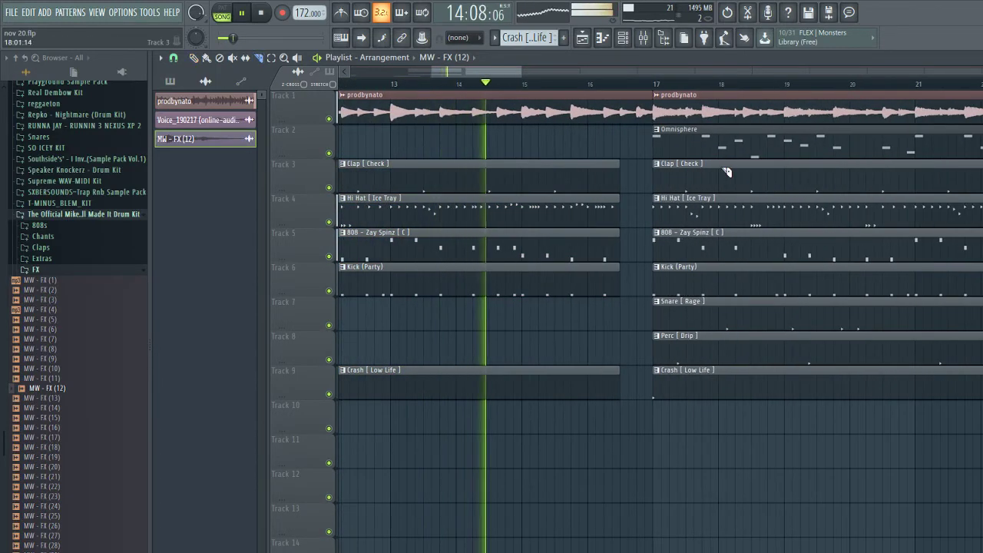
drag(719, 165, 719, 453)
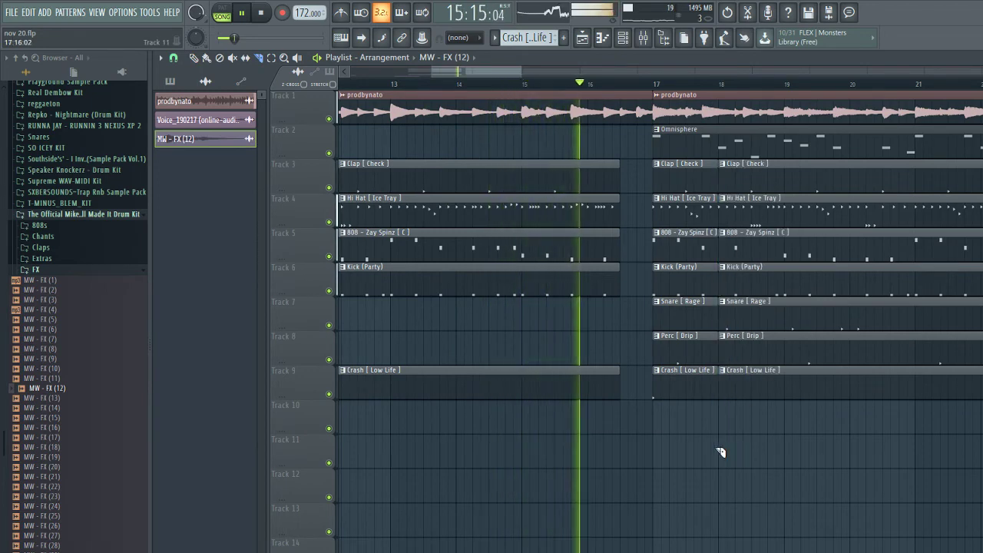
Trim the starts of the sliced clips on tracks 4 to 9 from bar 18 to bar 19 and stop playback
click(194, 58)
mouse_move(778, 395)
mouse_down()
mouse_move(720, 195)
mouse_move(721, 209)
mouse_move(791, 223)
mouse_up()
key(space)
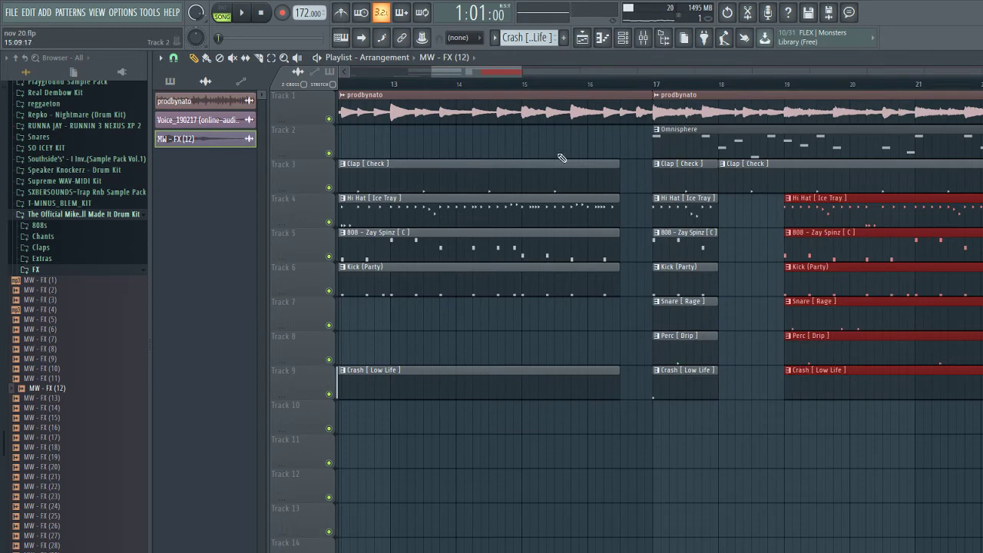
Replace the loop clip at bar 17 on track 1 with a duplicate of the preceding loop clip
scroll(638, 295, down, 2)
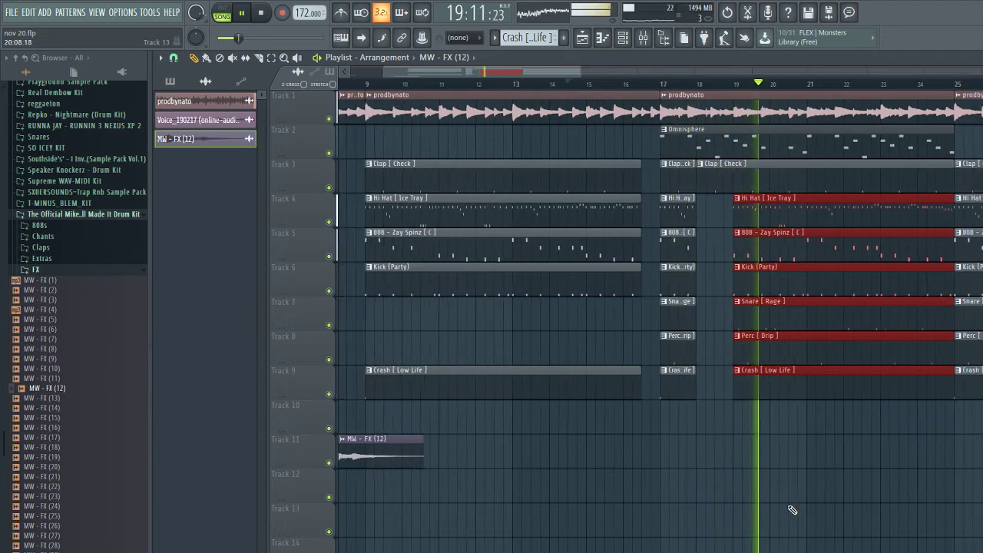
scroll(791, 507, down, 3)
scroll(790, 488, down, 2)
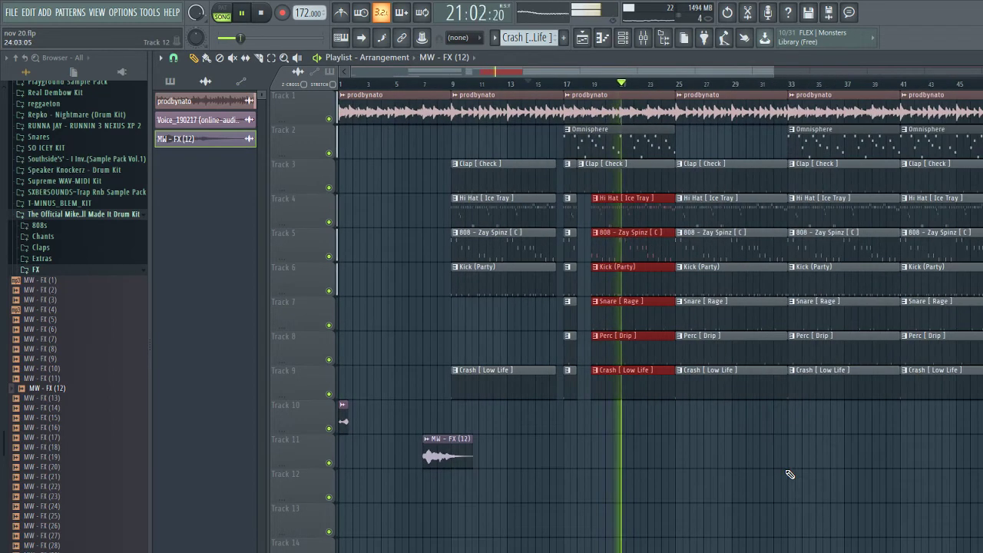
scroll(791, 345, up, 3)
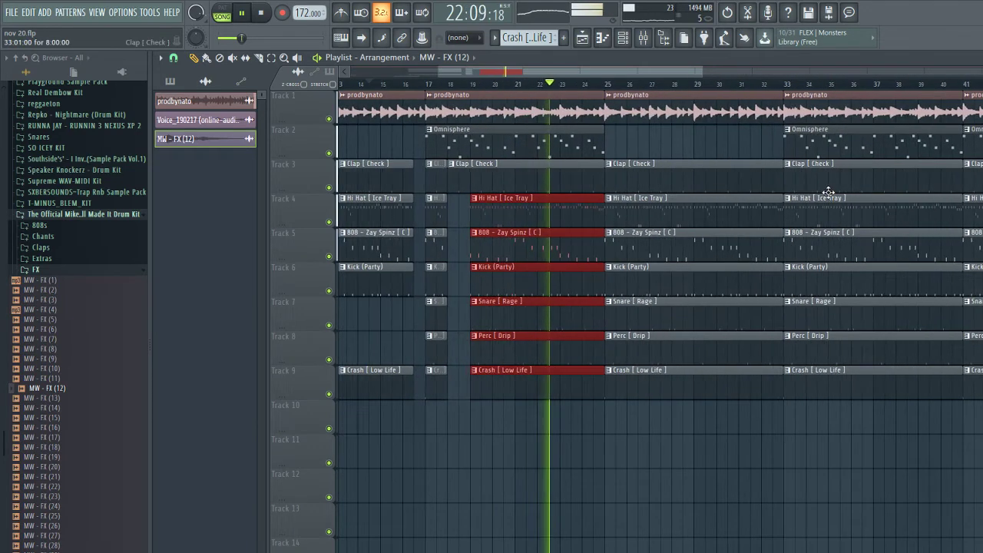
scroll(680, 160, down, 2)
right_click(550, 113)
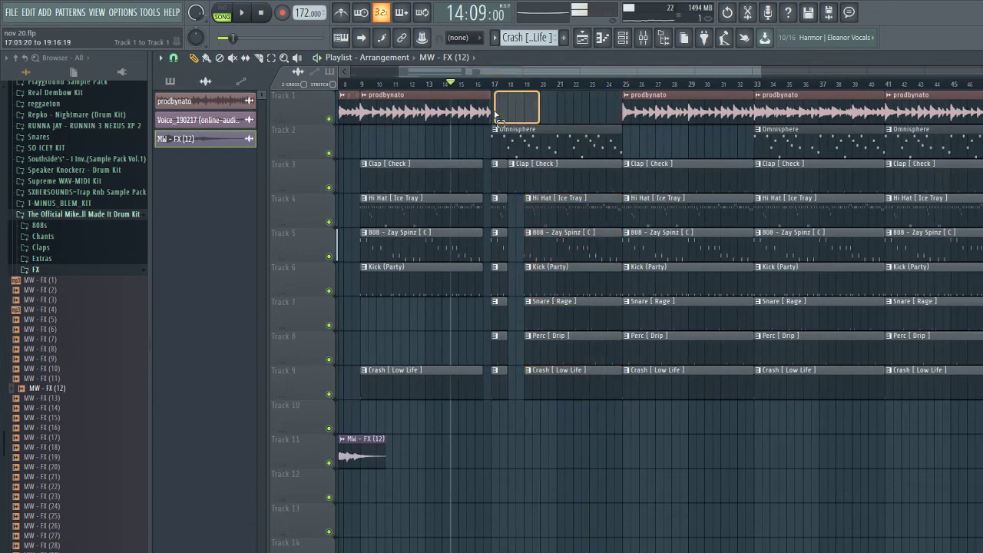
key(ctrl+b)
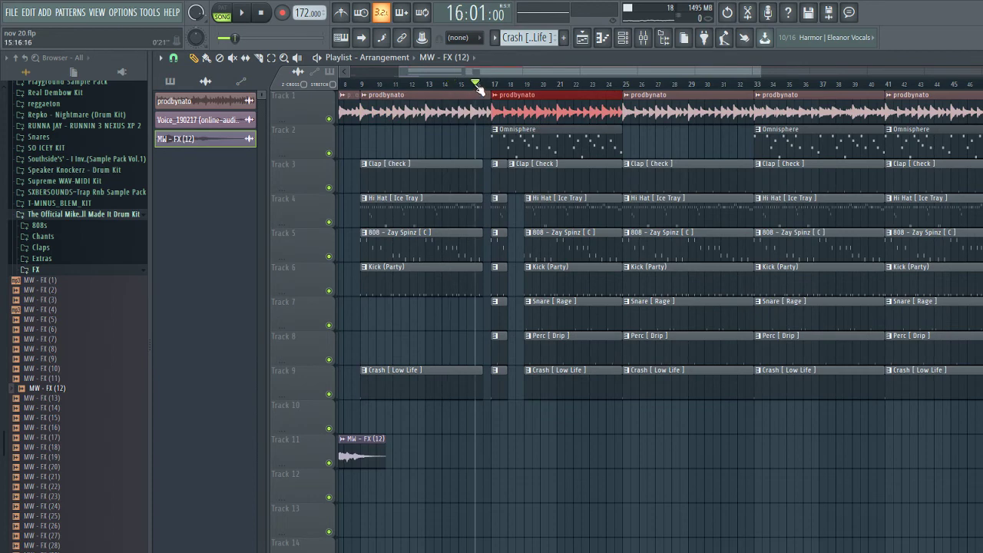
Replace the loop clip at bar 25 on track 1 with a copy of the opening loop clip
key(space)
scroll(641, 122, up, 3)
right_click(653, 116)
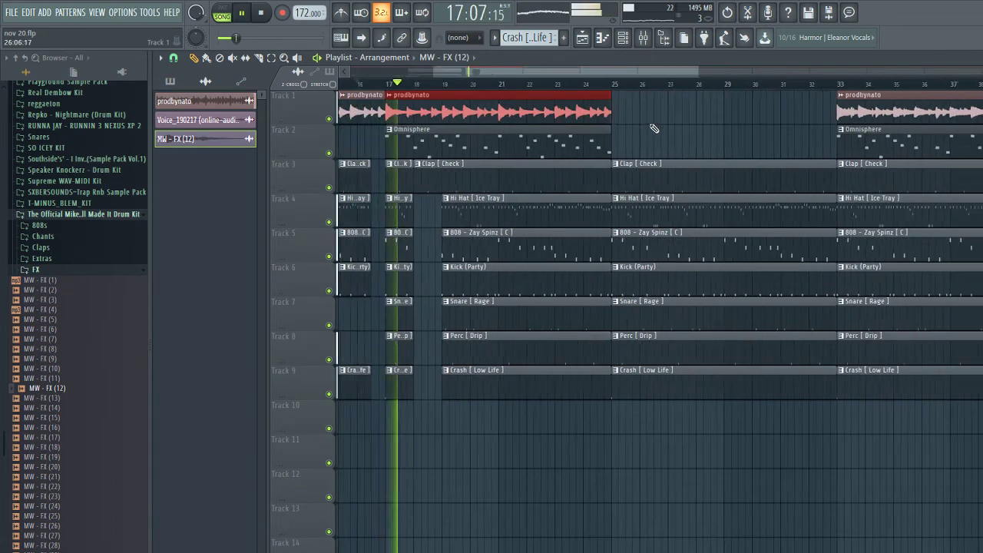
scroll(648, 131, down, 2)
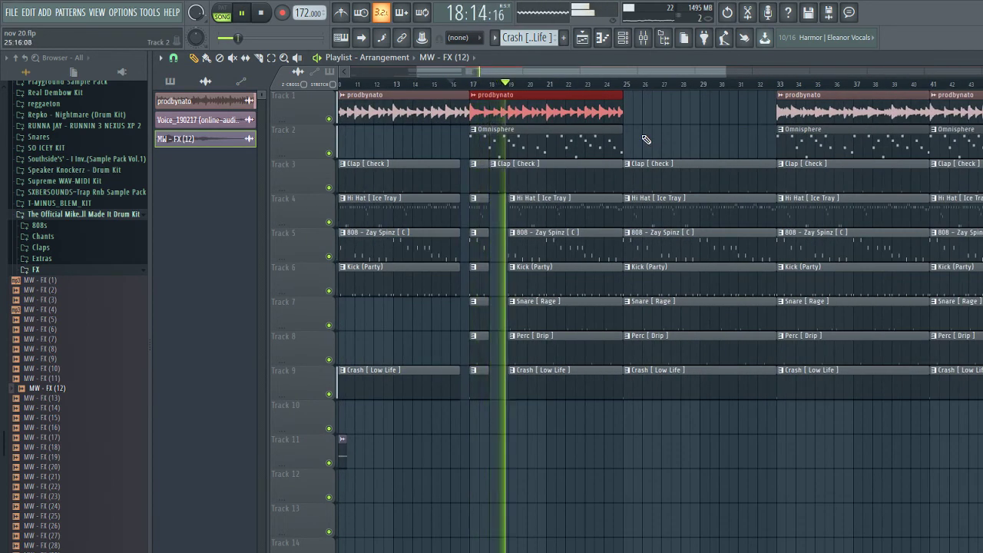
scroll(643, 143, down, 3)
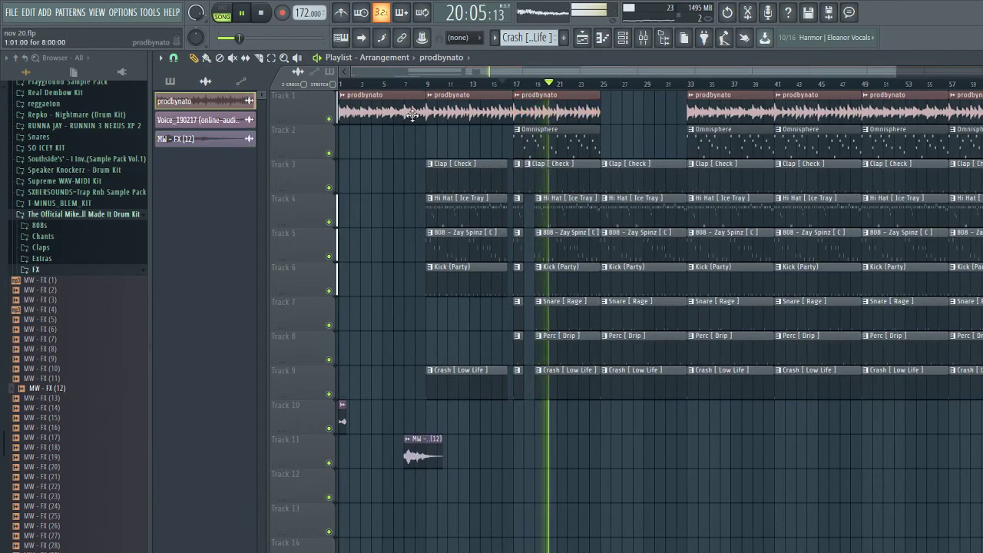
scroll(606, 127, up, 4)
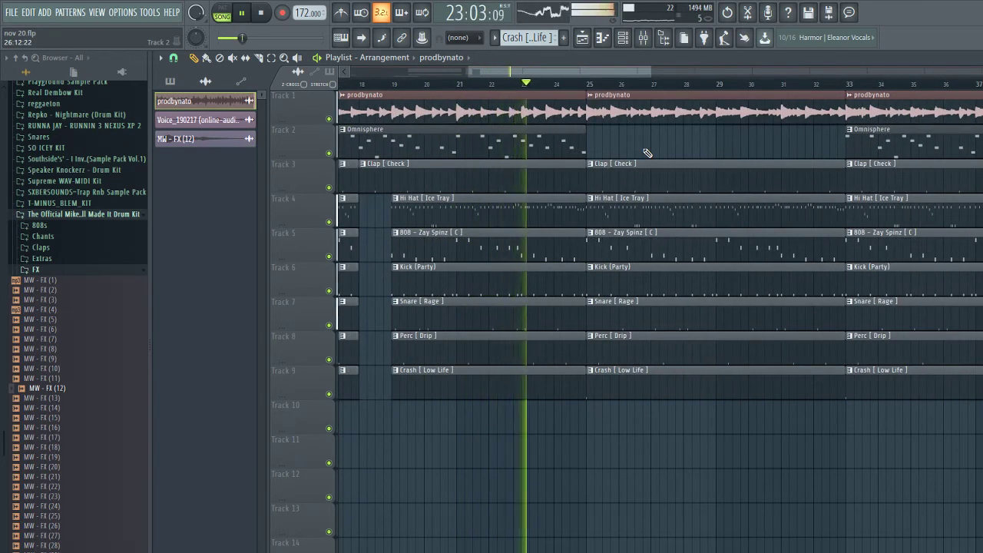
drag(622, 134, 629, 138)
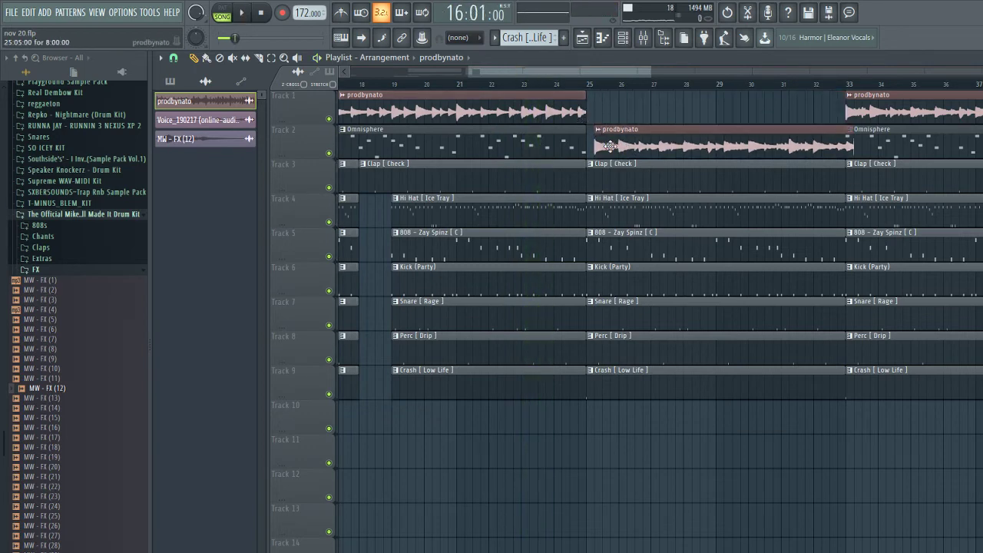
drag(800, 148, 812, 105)
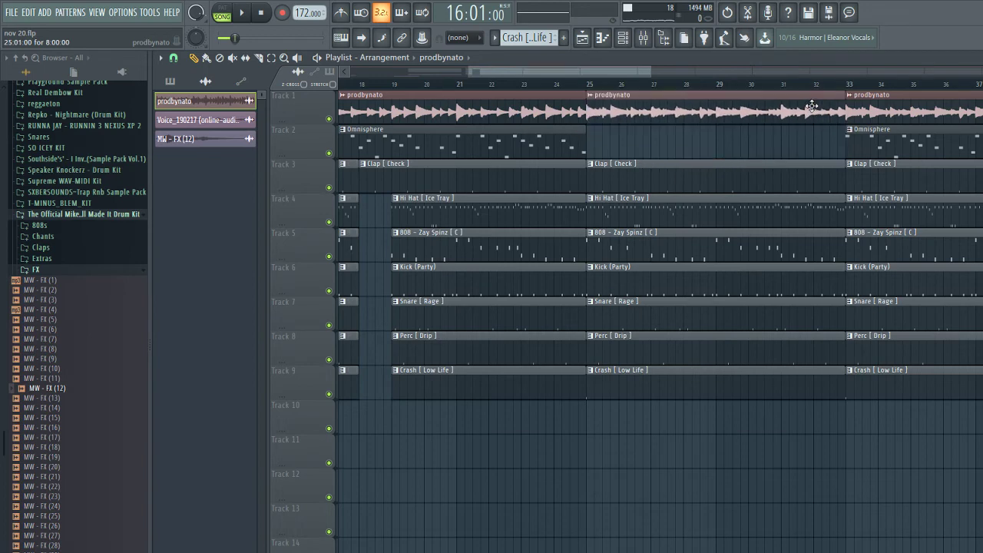
Delete the Crash clip at bar 25 and trim the starts of the clips on tracks 3 to 8 to bar 26
right_click(617, 397)
drag(610, 395, 621, 176)
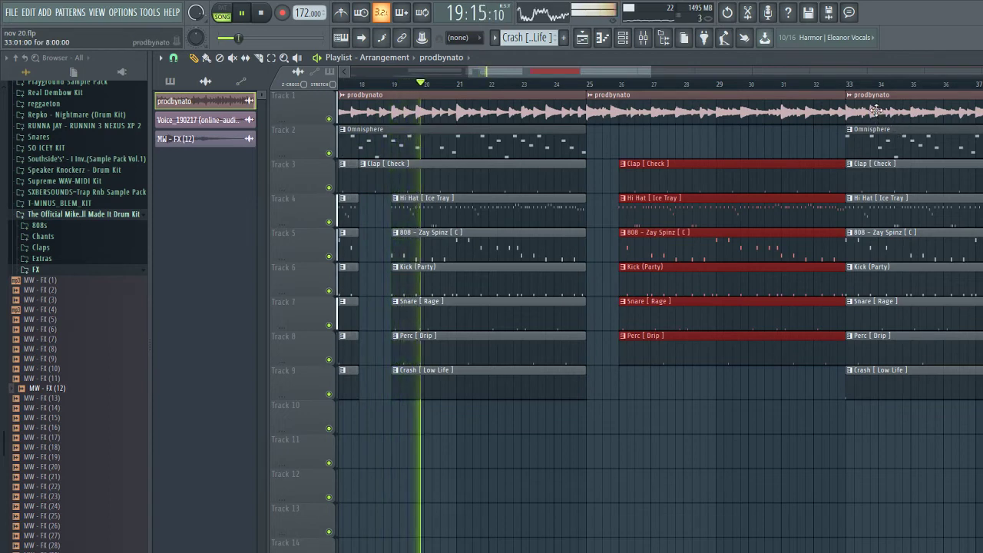
key(space)
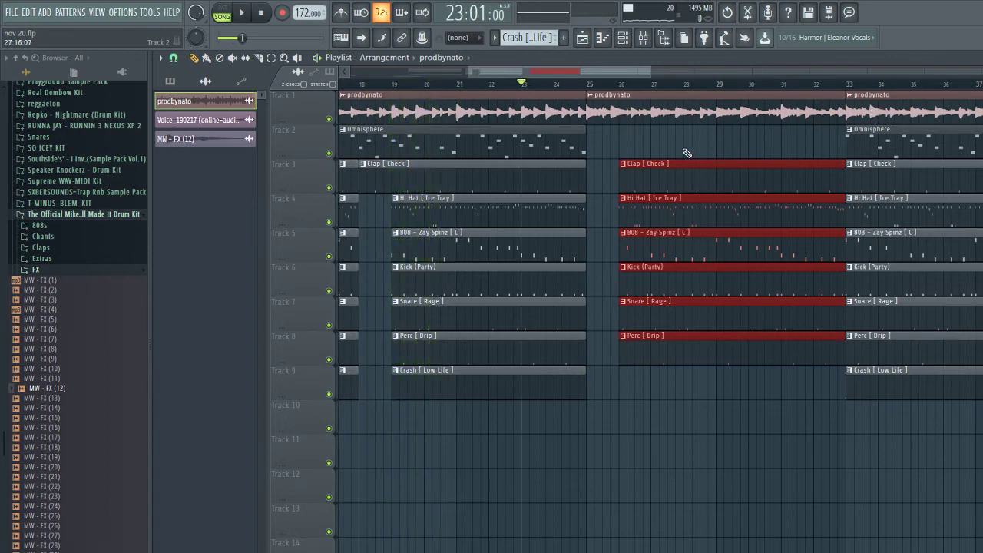
Delete the Perc and Snare clips at bar 26 and trim the Hi Hat, 808 and Kick clips to start at bar 27
right_click(643, 346)
right_click(637, 315)
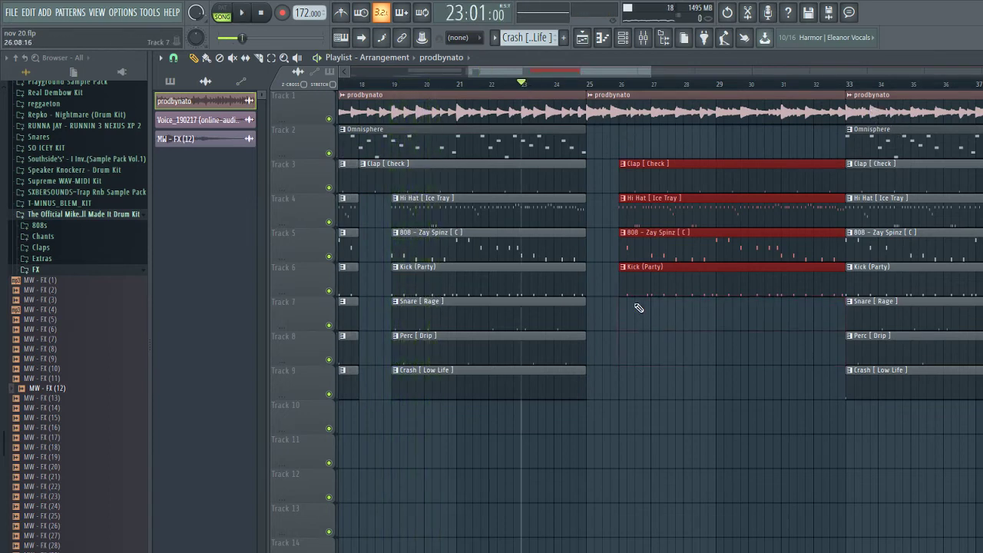
drag(637, 329, 630, 215)
click(689, 335)
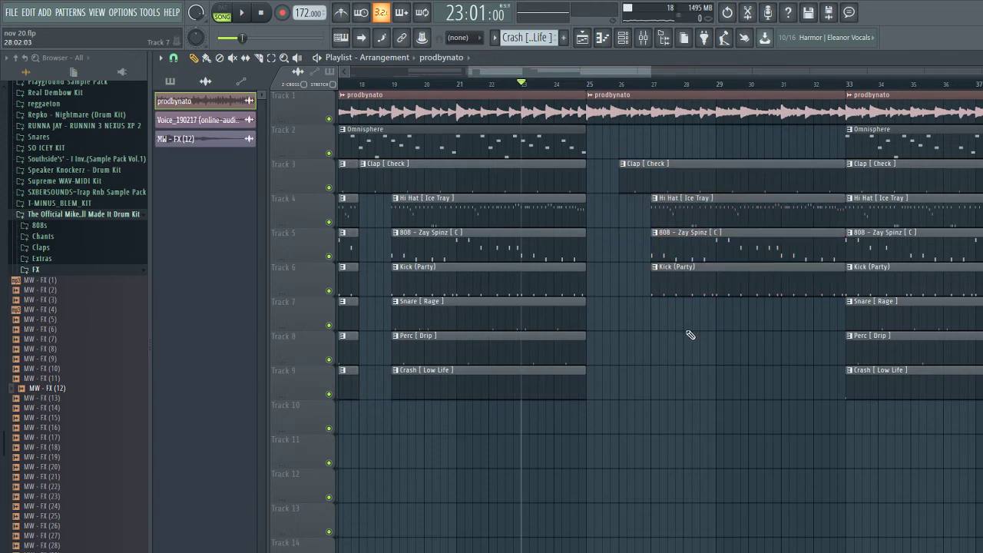
Delete the Crash and Omnisphere clips at bar 33 and trim the Clap clip's start to bar 34
right_click(912, 397)
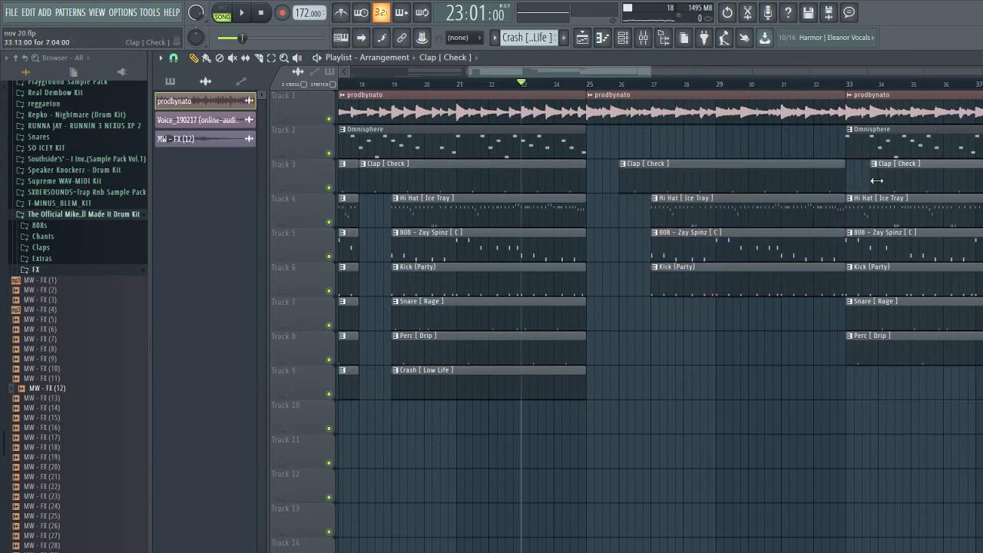
scroll(879, 173, down, 4)
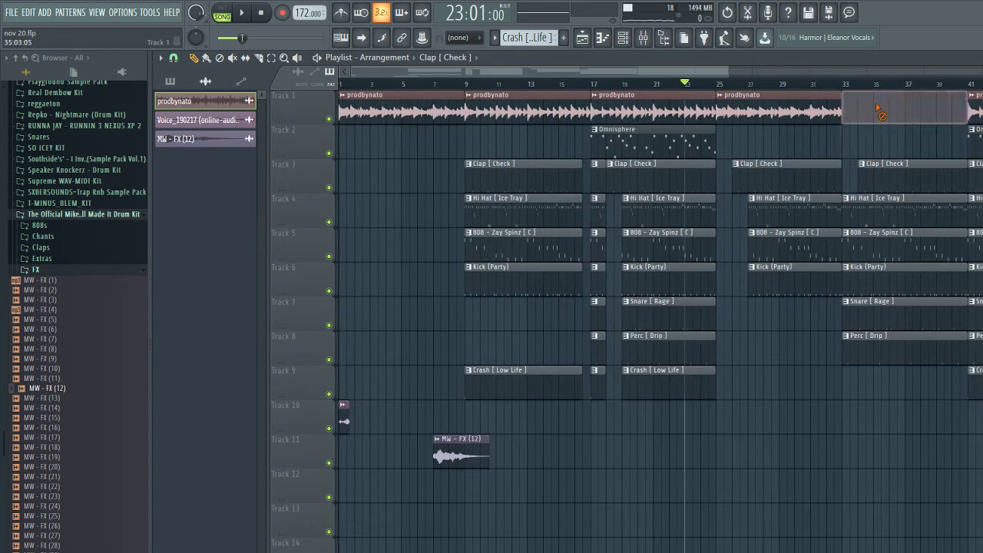
Replace the loop clip at bar 33 on track 1 with a duplicate of the bar 25 loop clip
key(ctrl+b)
ctrl+click(912, 439)
scroll(959, 429, down, 1)
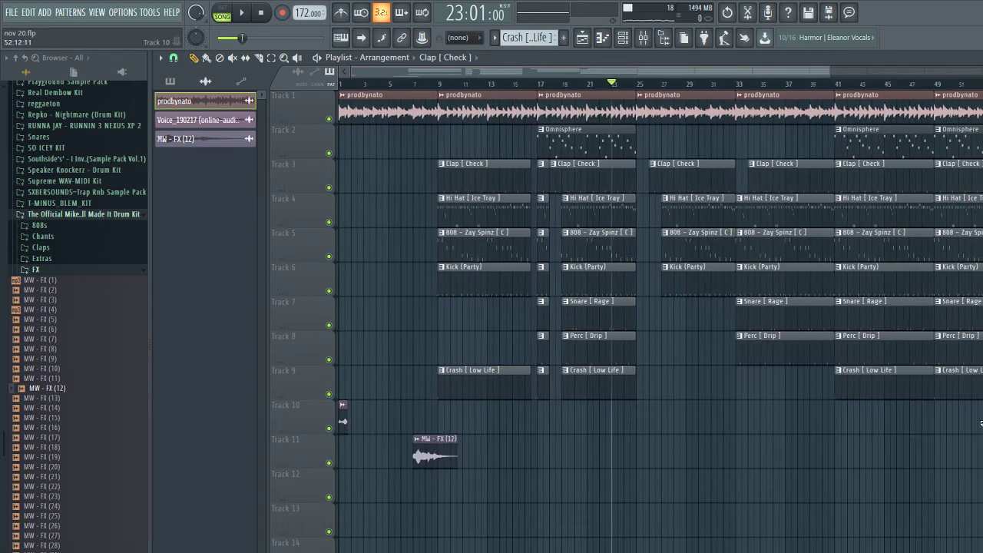
Delete the Crash, Perc, Snare, Kick, Hi Hat and Clap clips of the section starting at bar 41
right_click(883, 384)
right_click(875, 350)
right_click(869, 321)
right_click(872, 288)
scroll(873, 308, up, 4)
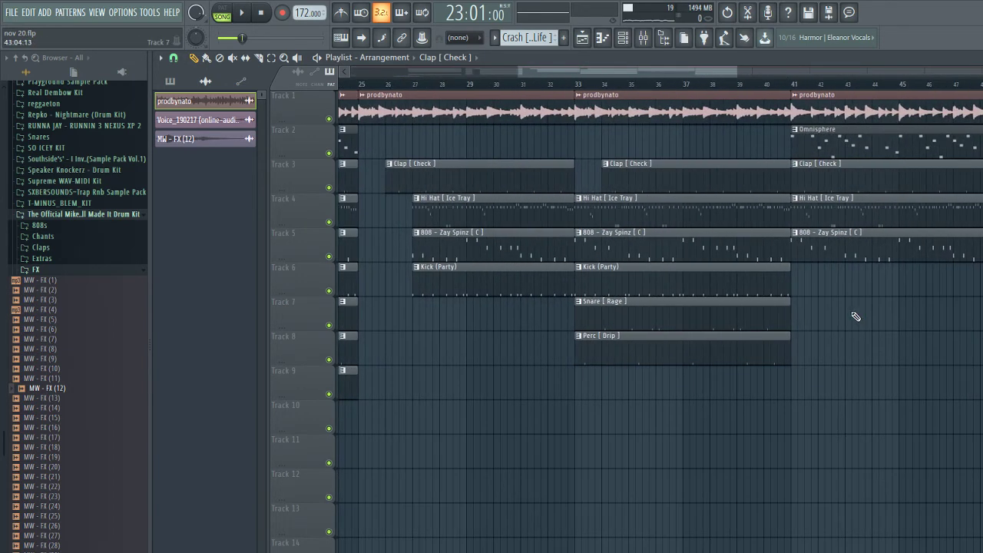
right_click(809, 204)
right_click(804, 188)
scroll(808, 192, down, 5)
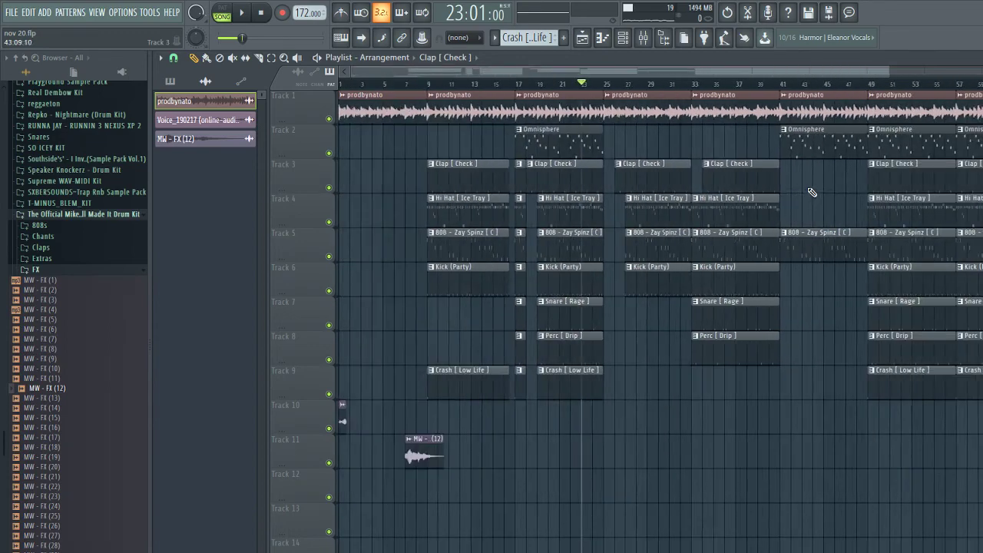
Replace the loop clips at bars 49, 57 and 41 on track 1 with duplicates of the loop clips before them
scroll(682, 184, up, 4)
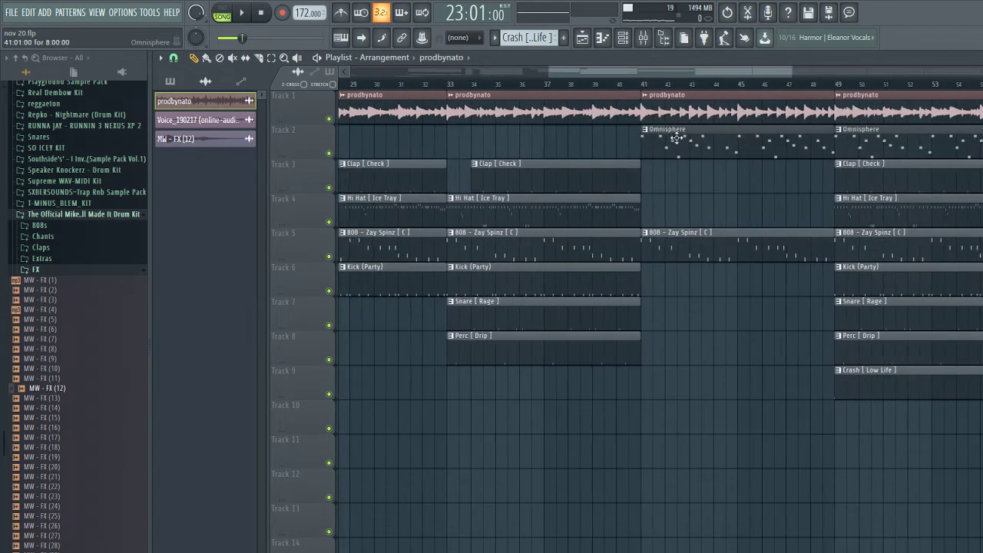
click(659, 118)
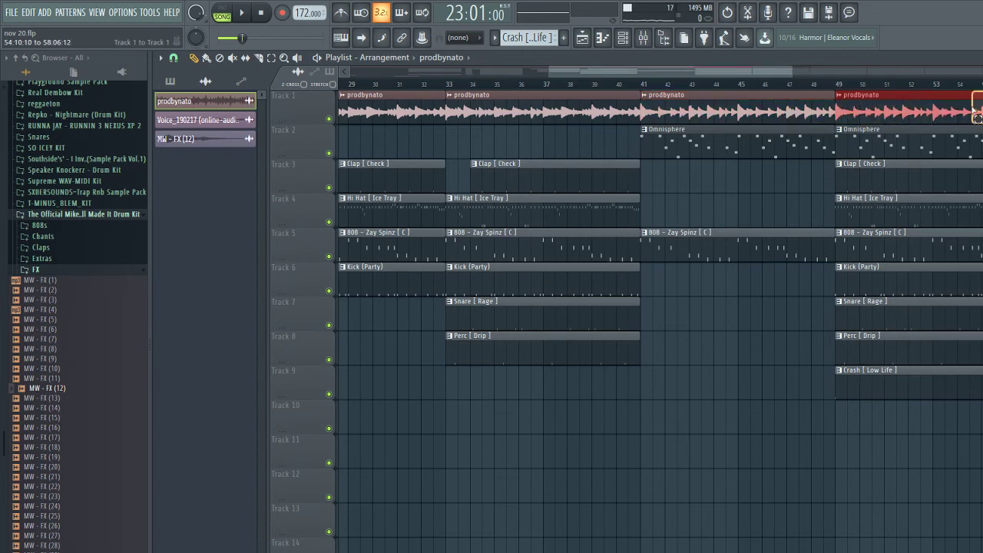
scroll(620, 177, down, 3)
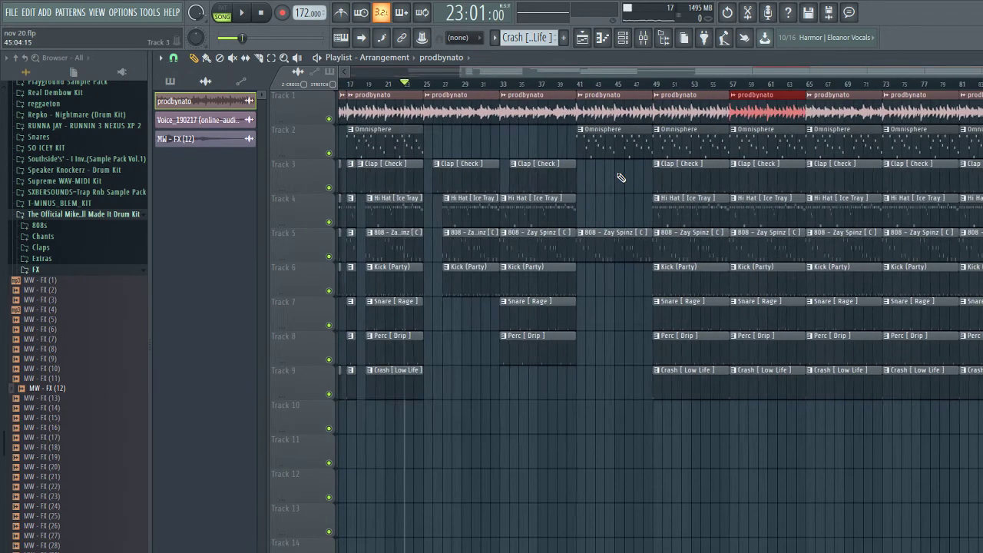
scroll(620, 178, up, 3)
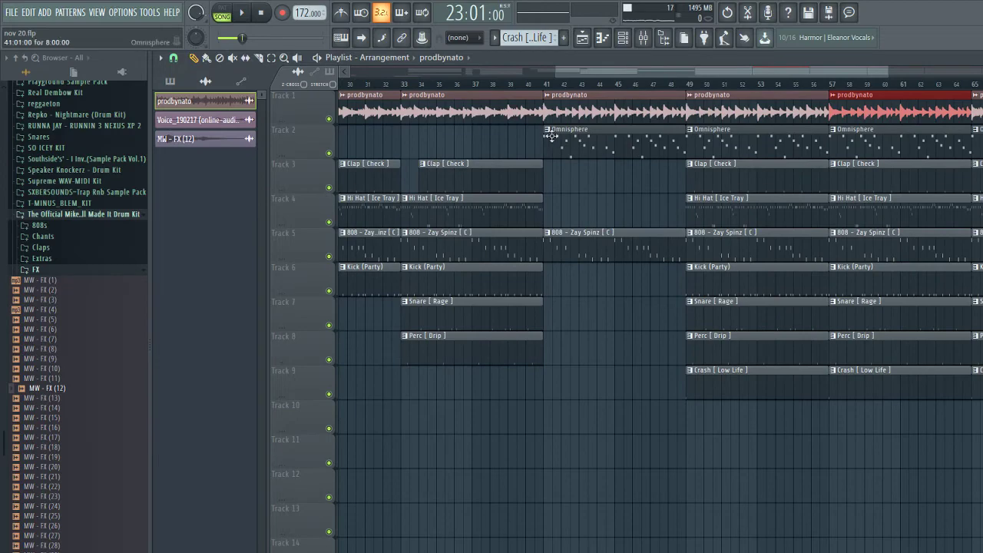
scroll(561, 146, down, 3)
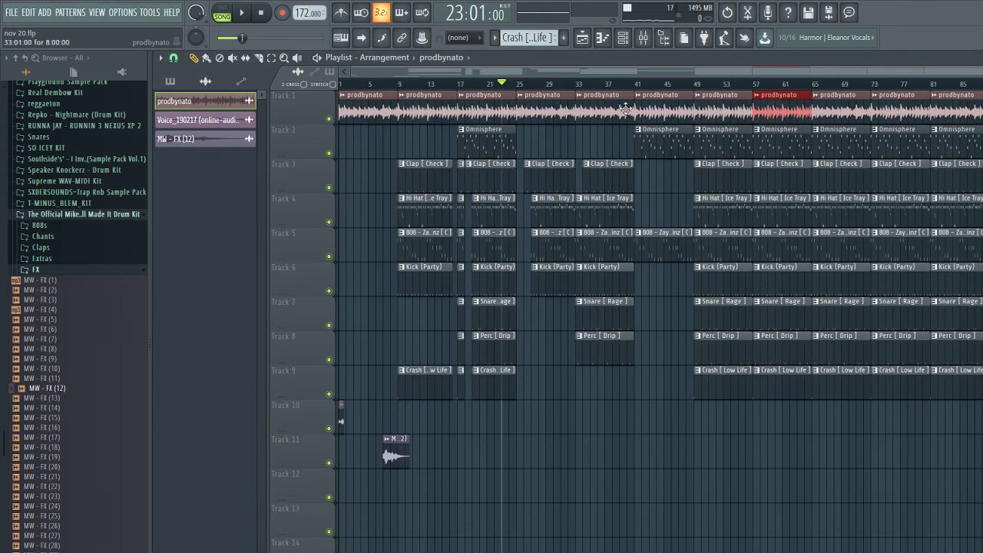
scroll(625, 107, up, 3)
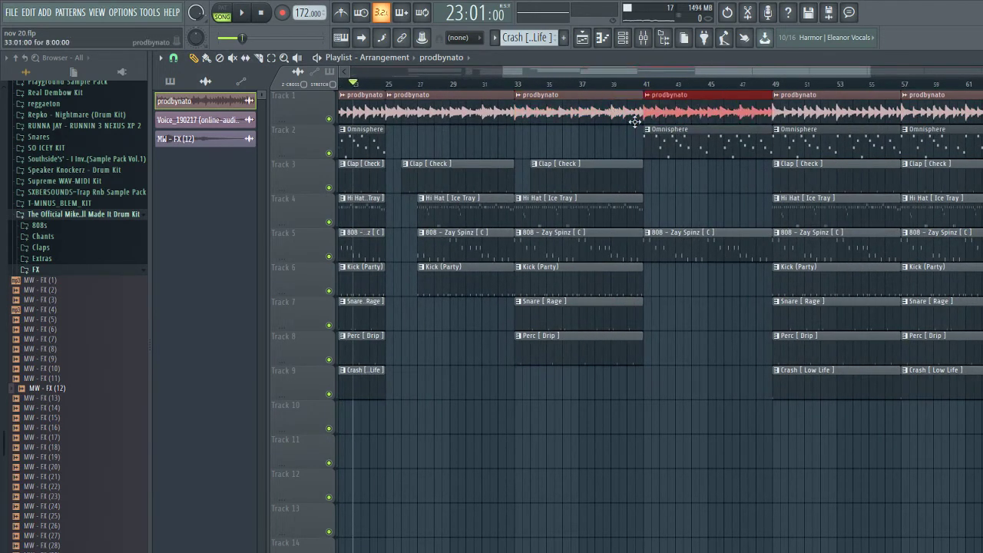
Delete the Omnisphere clip at bar 41 and the Perc and Snare clips at bar 49
right_click(663, 151)
scroll(714, 273, up, 2)
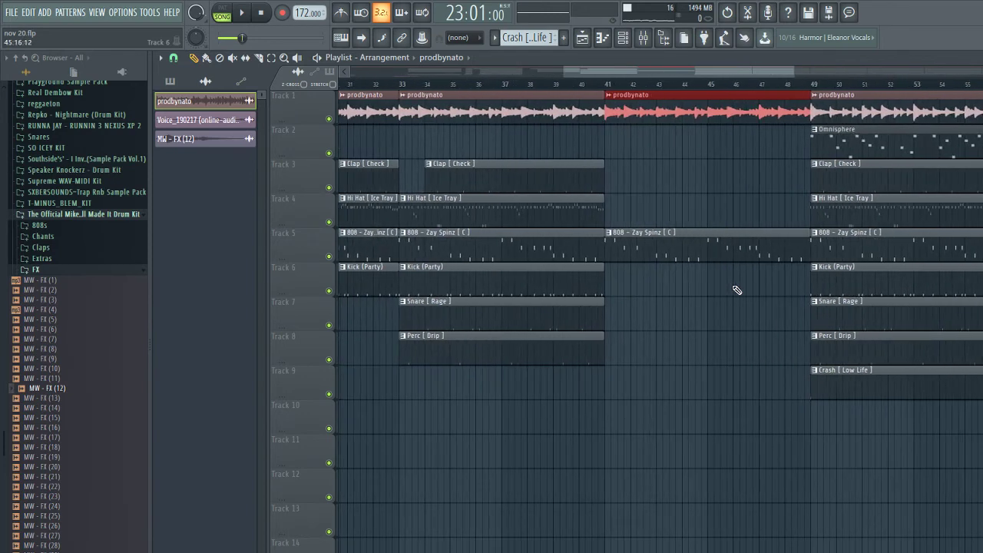
right_click(853, 348)
right_click(844, 315)
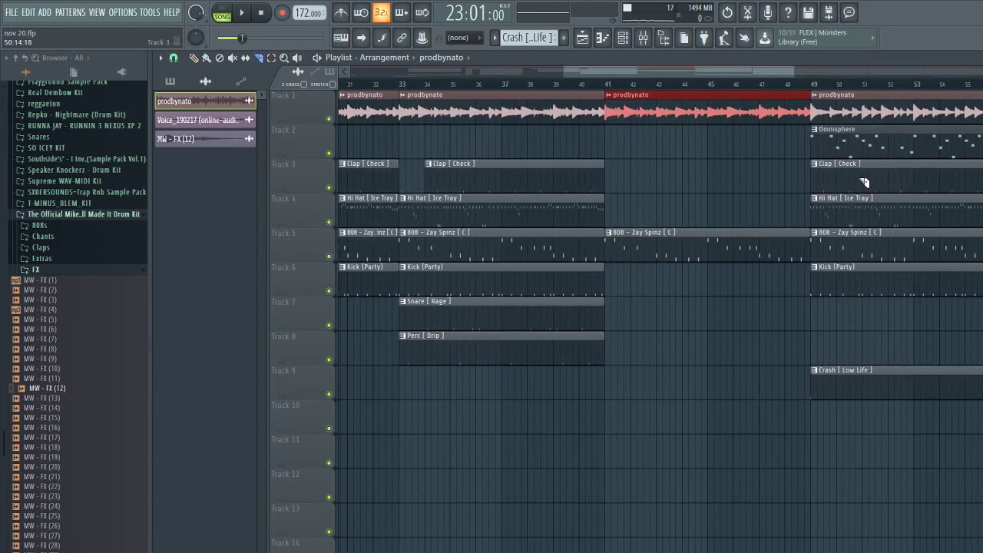
Slice the Hi Hat, 808 and Kick clips at bar 50 and trim the starts of their second parts to bar 51
drag(839, 317, 838, 318)
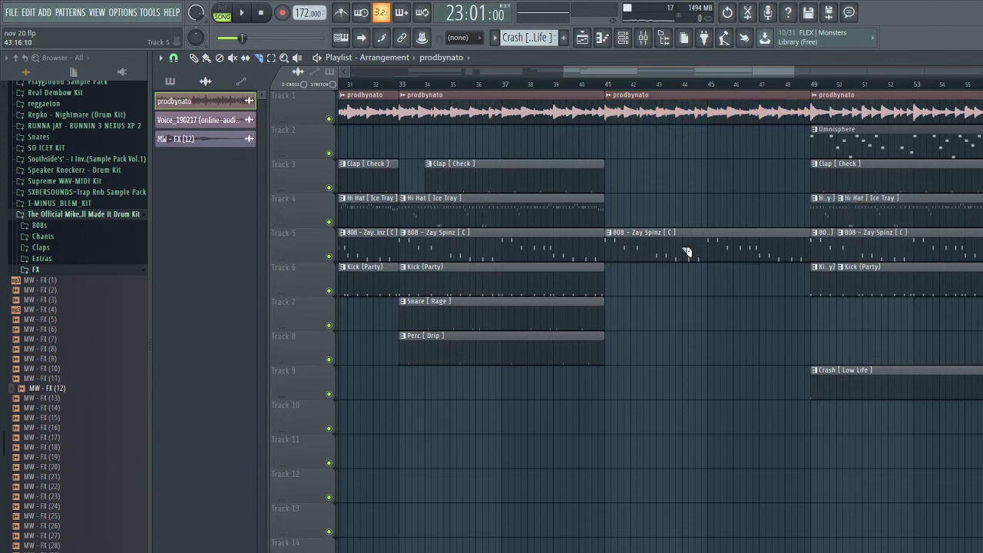
drag(902, 330, 861, 208)
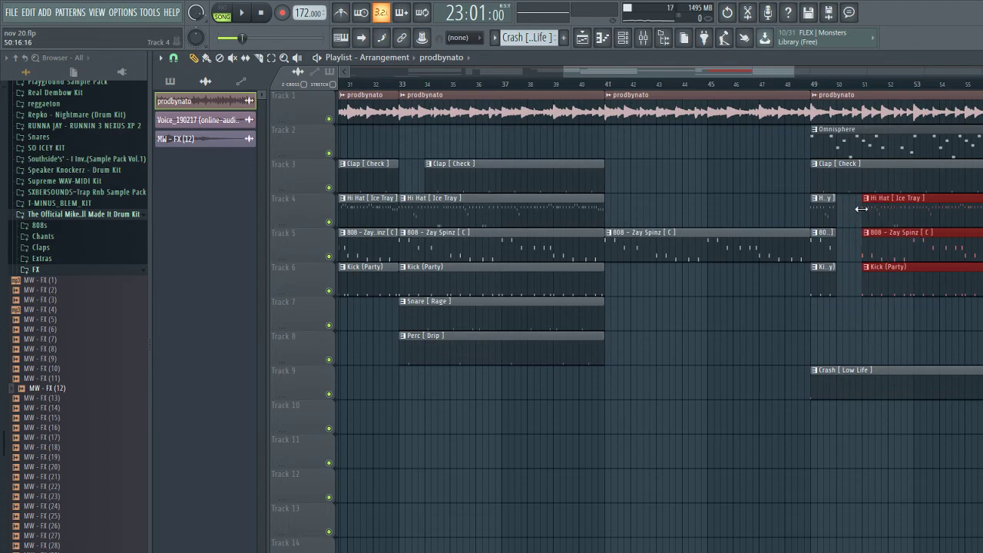
ctrl+click(859, 308)
Delete the Crash clip at bar 57 and all clips from bar 65 onward
scroll(864, 315, down, 5)
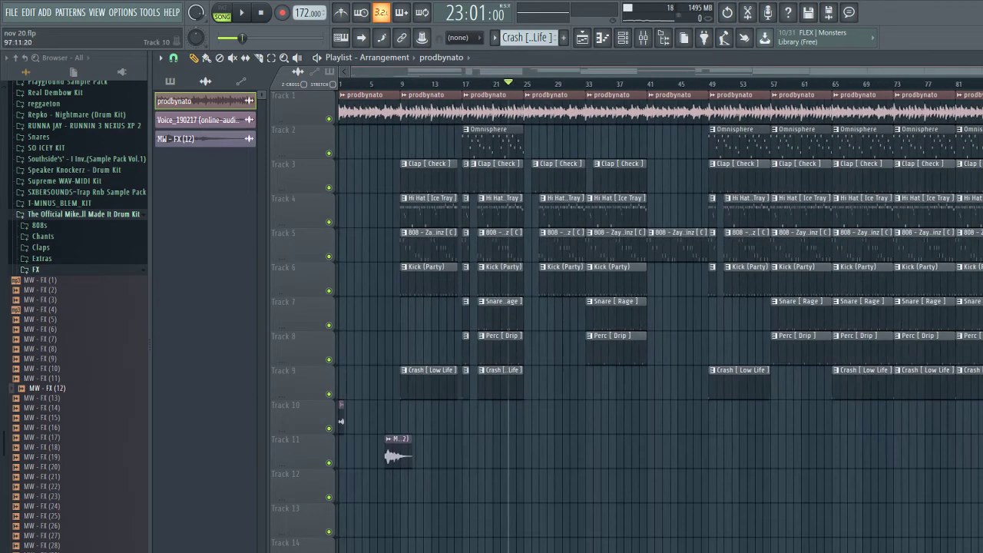
drag(982, 417, 852, 112)
key(Delete)
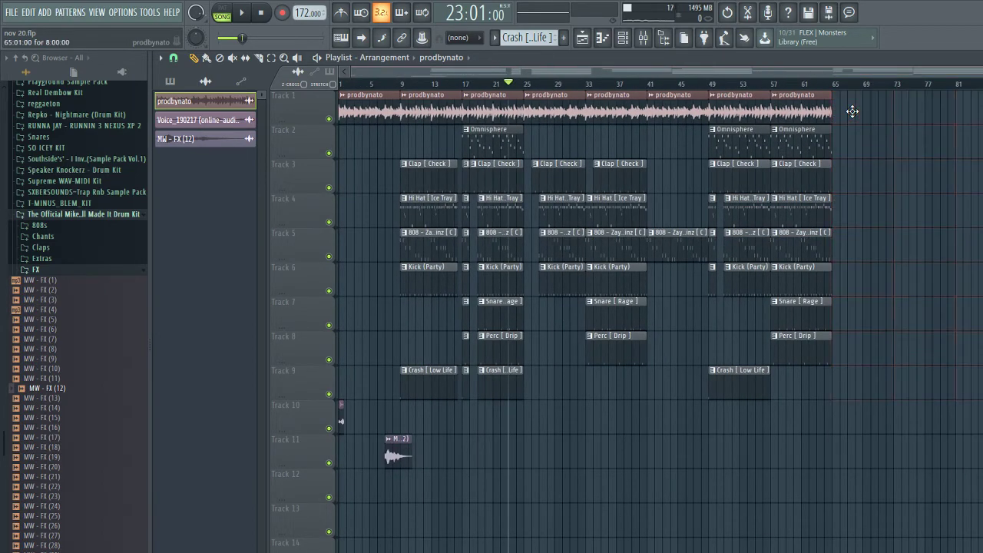
Duplicate the arrangement from bar 9 up to bar 65 so the copy starts at bar 65
scroll(814, 182, up, 4)
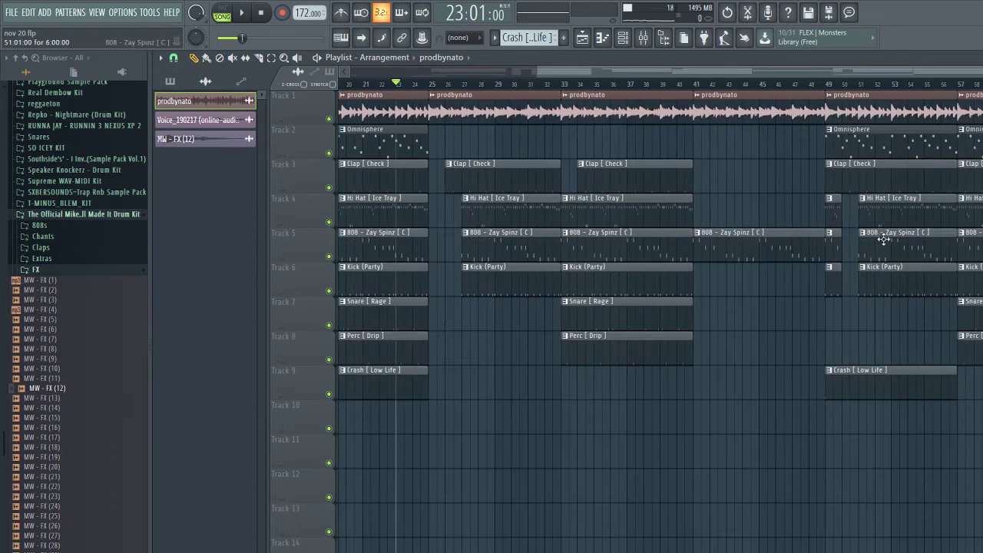
drag(960, 536, 453, 114)
key(ctrl+b)
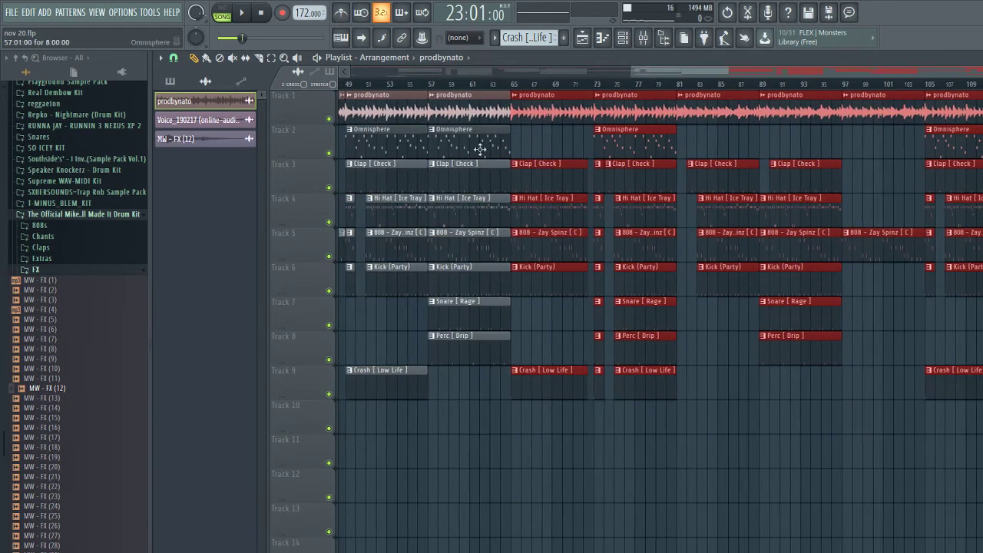
ctrl+click(862, 438)
scroll(863, 438, down, 5)
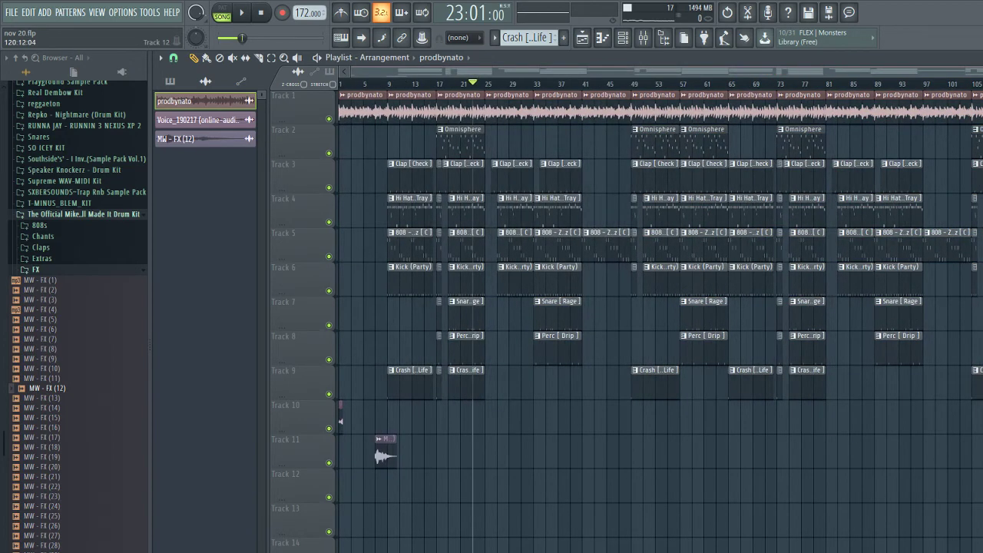
Delete the copied clips from bar 65 onward and duplicate bars 25 to 65 so the copy starts at bar 65
key(ctrl+z)
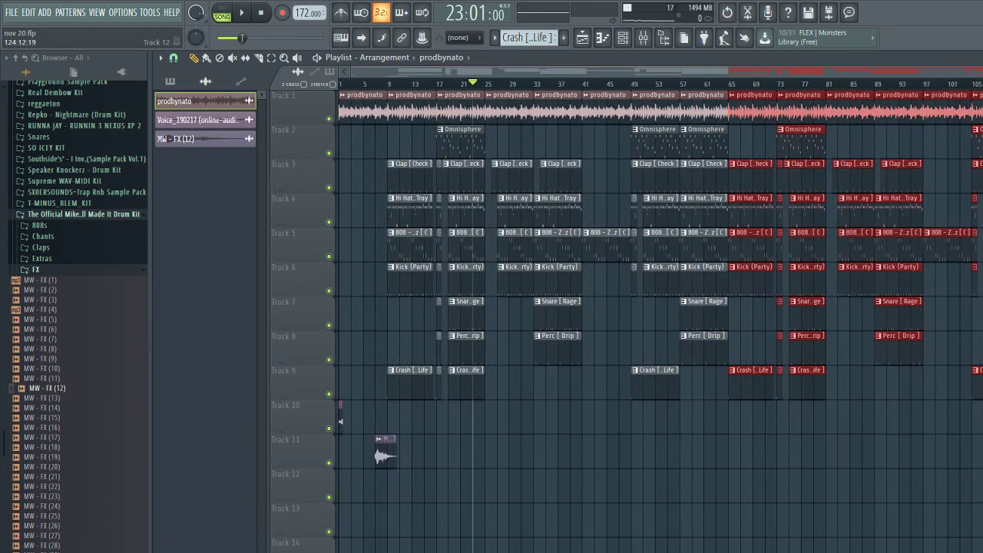
key(Delete)
drag(759, 507, 483, 89)
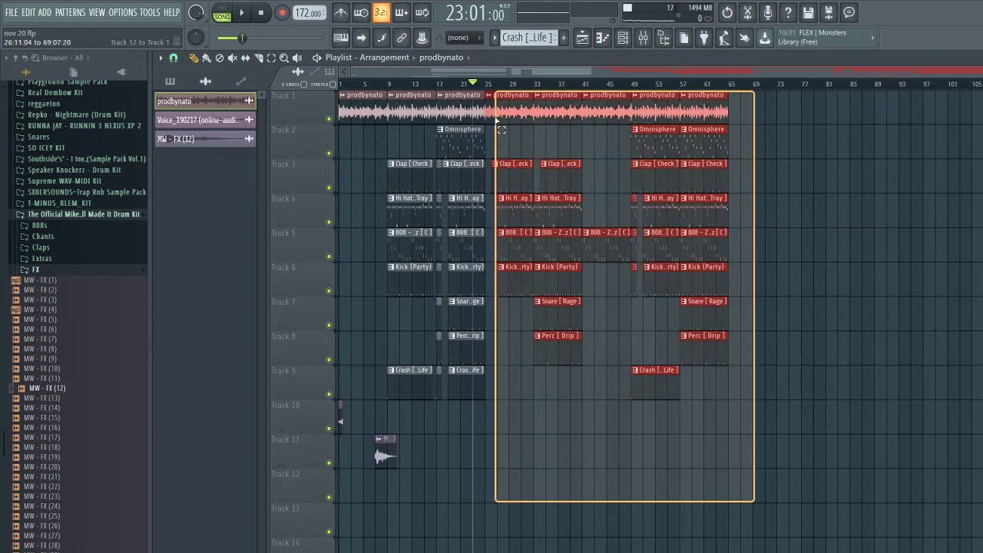
key(ctrl+b)
ctrl+click(707, 495)
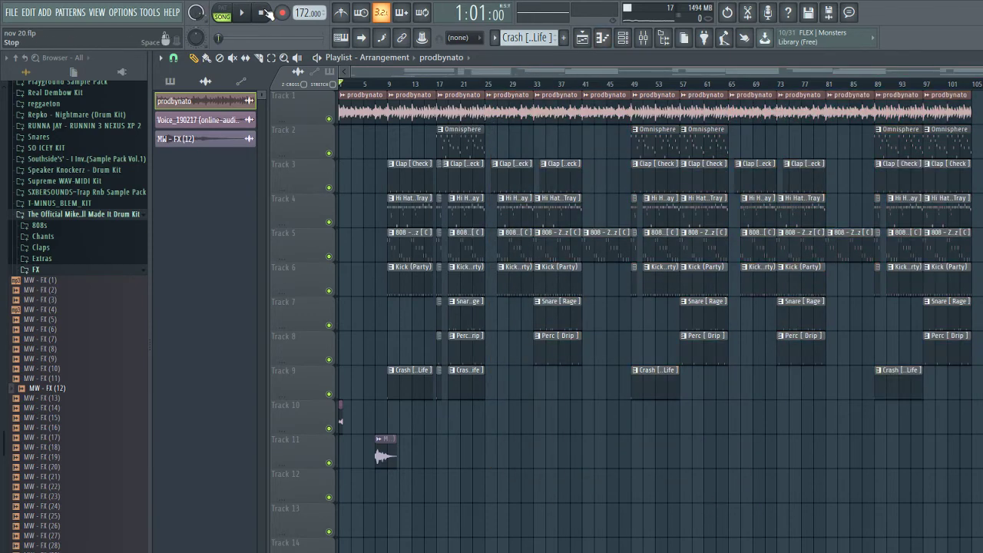
Look over the extended arrangement and play the song from bar 1
scroll(476, 182, up, 4)
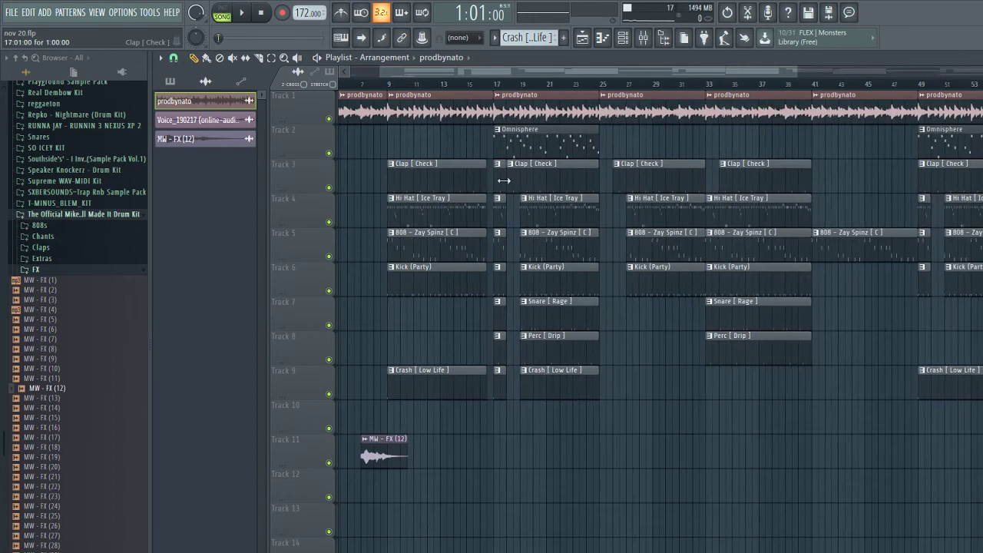
scroll(691, 204, down, 1)
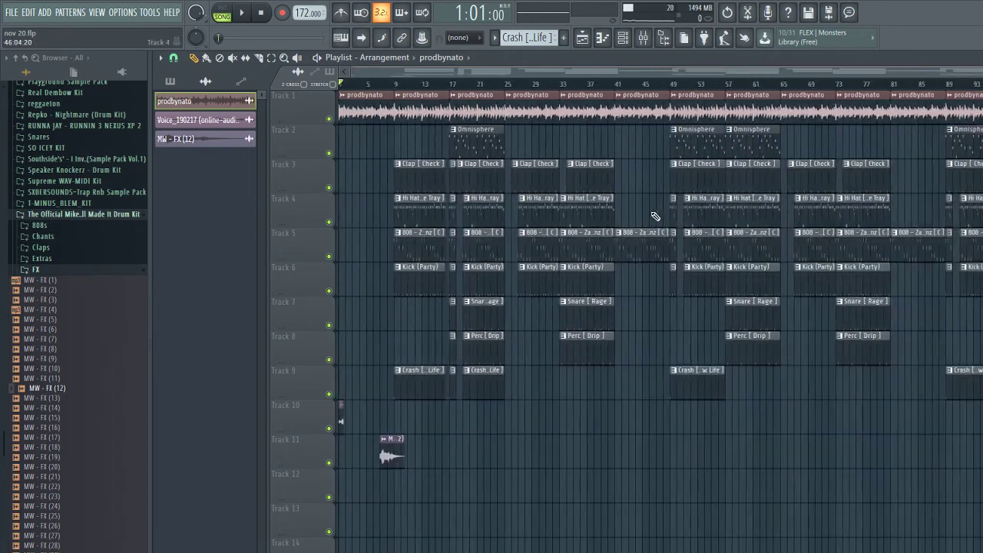
scroll(652, 223, up, 4)
scroll(791, 219, down, 4)
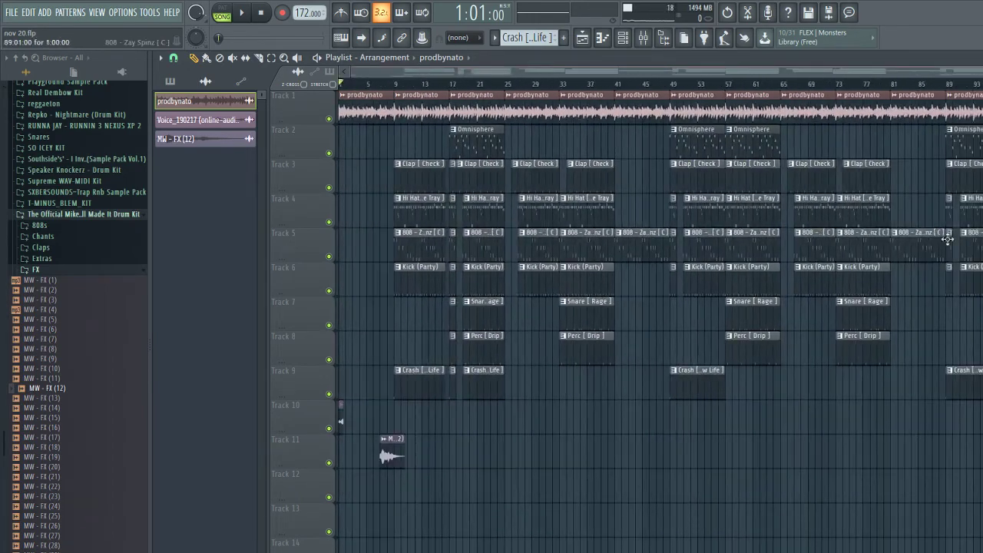
click(250, 13)
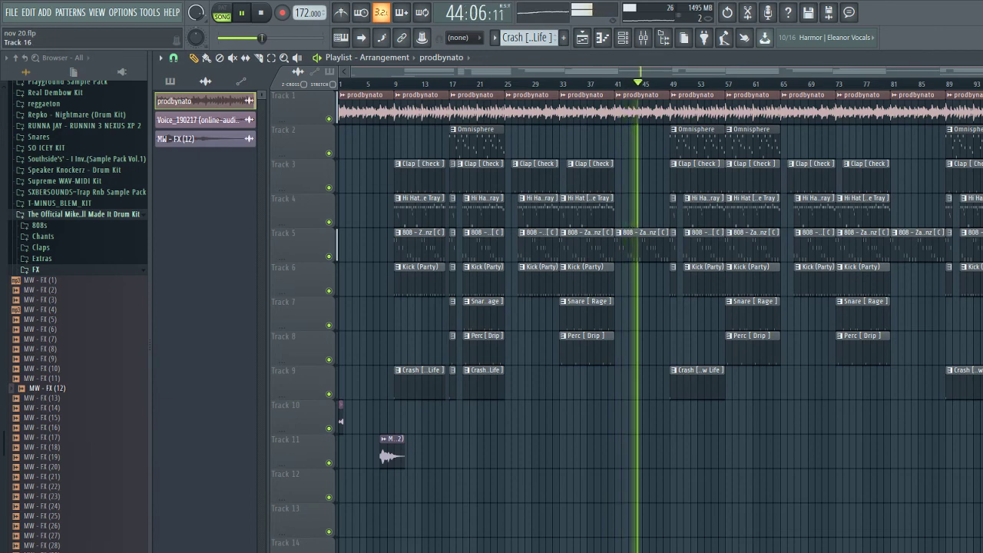
Inspect the Maximizer settings of Ozone 8 on the Master mixer track during playback, and close the plugin
key(F9)
key(F6)
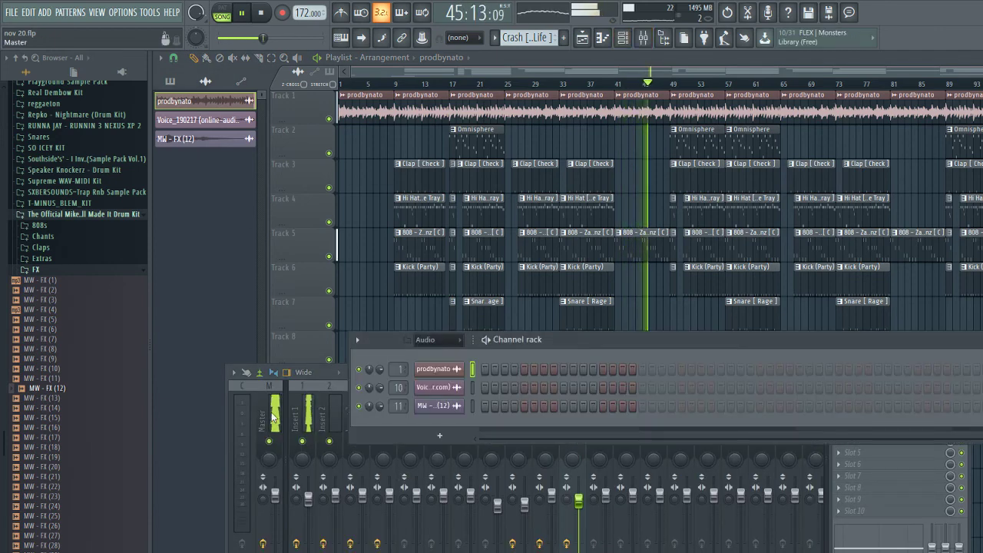
click(272, 417)
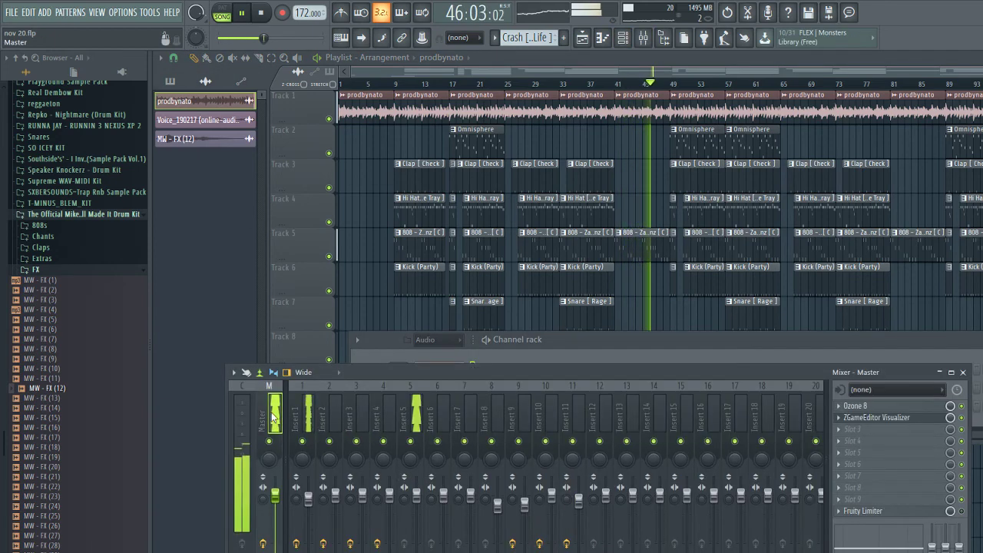
click(870, 407)
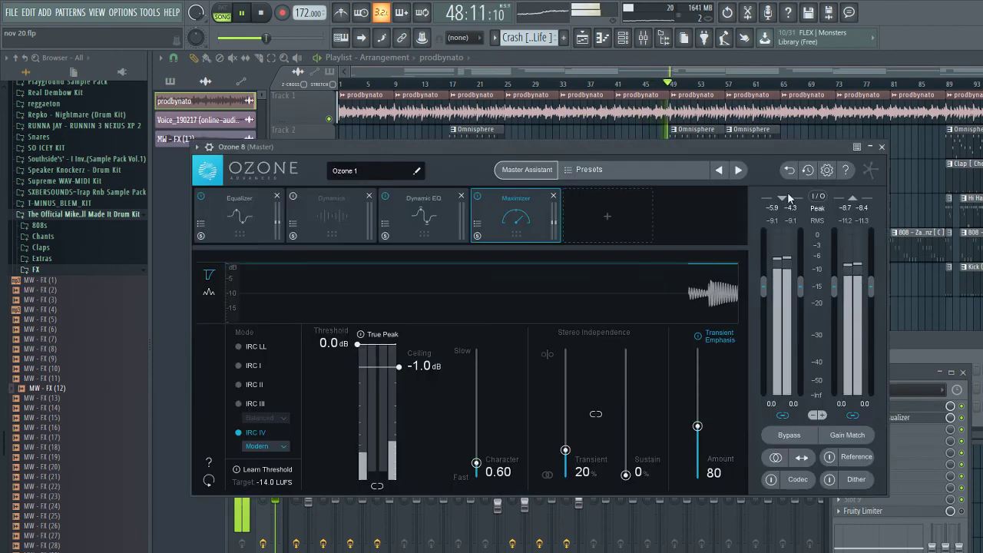
click(881, 148)
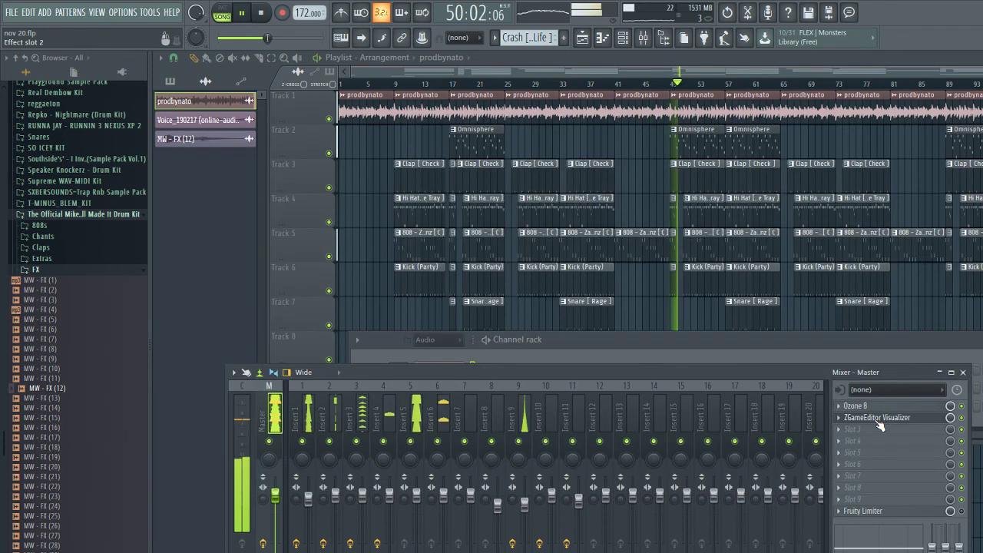
Open ZGameEditor Visualizer on the Master track and view the images in its added content
click(879, 419)
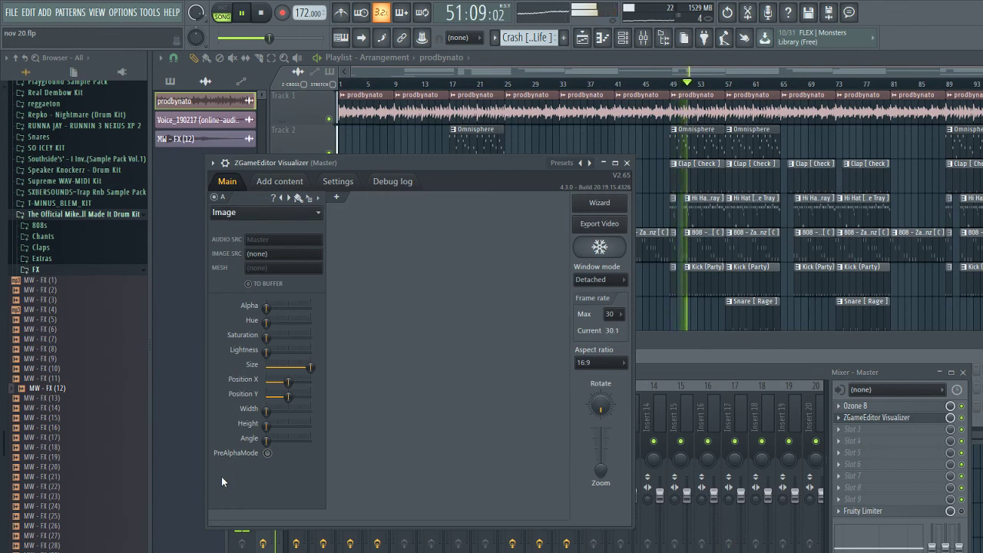
click(280, 181)
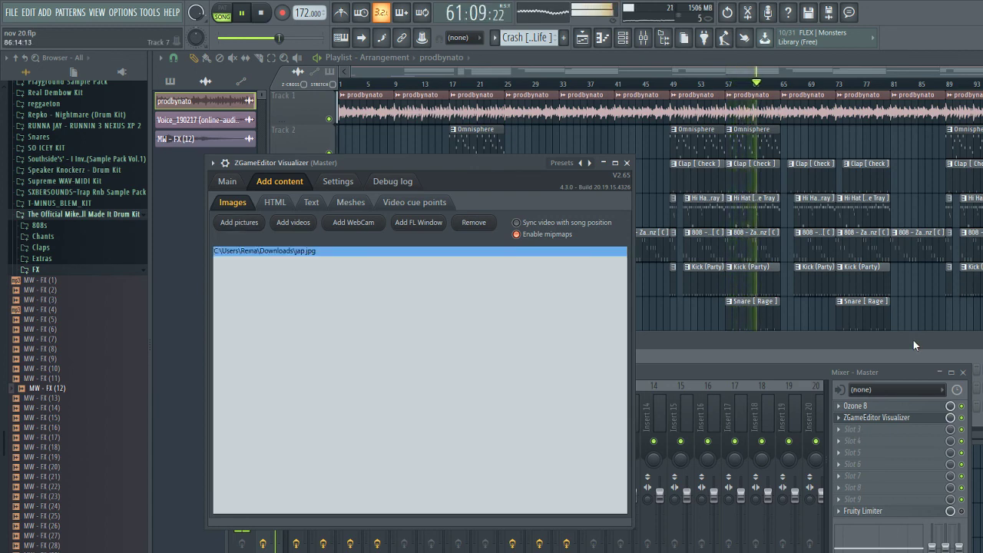
key(F6)
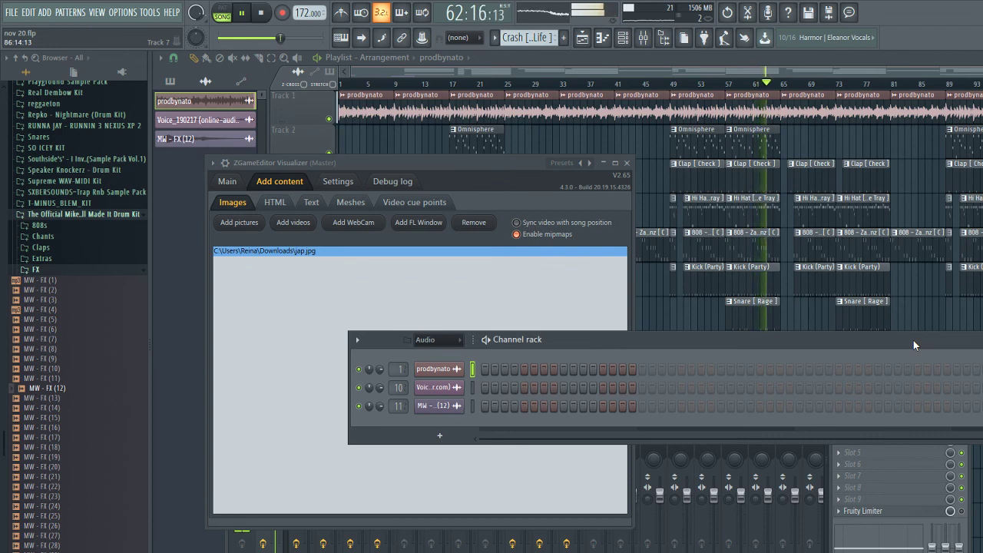